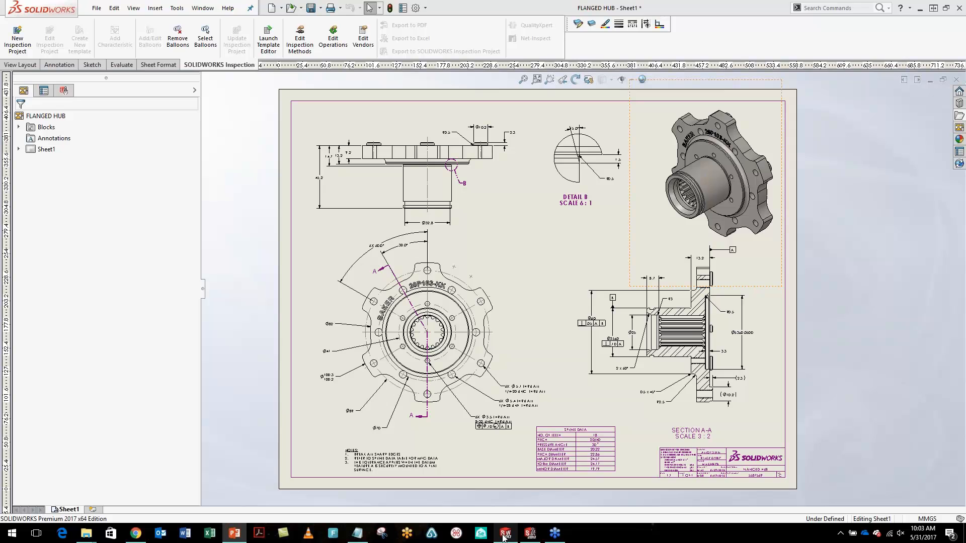
Check the add-ins list for SOLIDWORKS Inspection and close it without changing anything
left_click(504, 535)
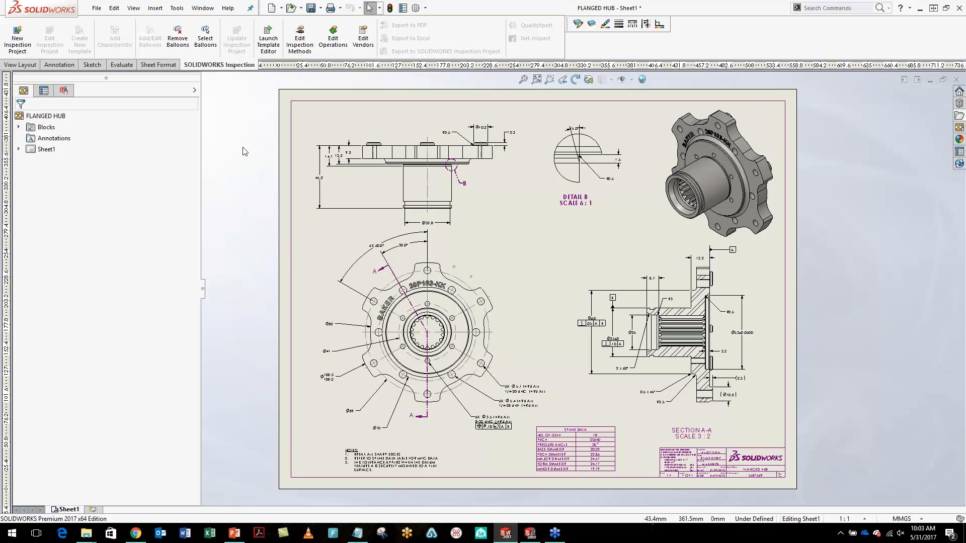
left_click(425, 8)
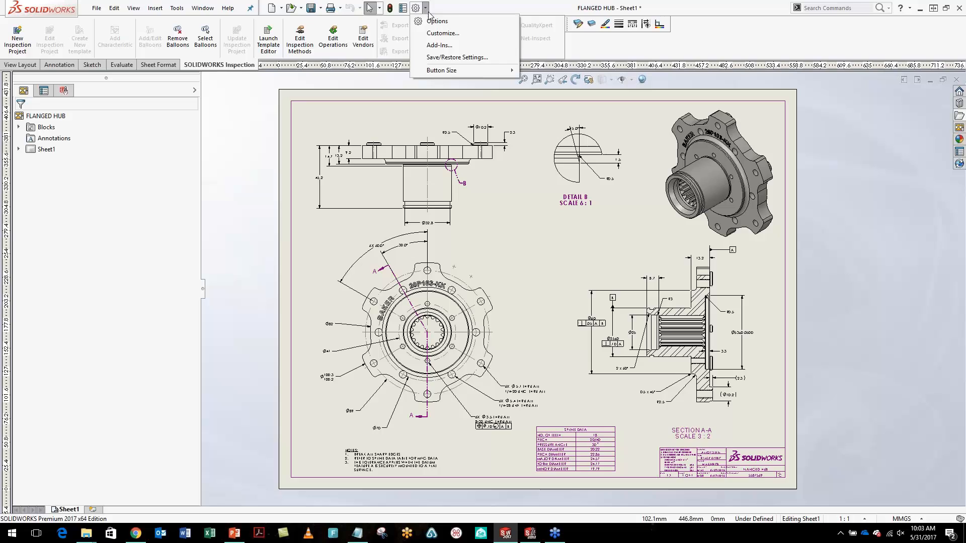
left_click(437, 45)
scroll(513, 216, "down", 5)
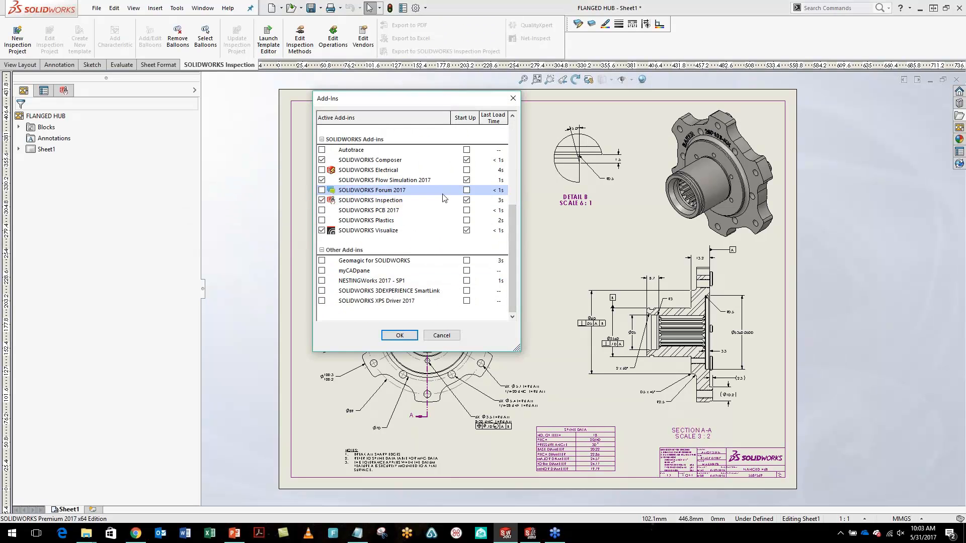
left_click(442, 336)
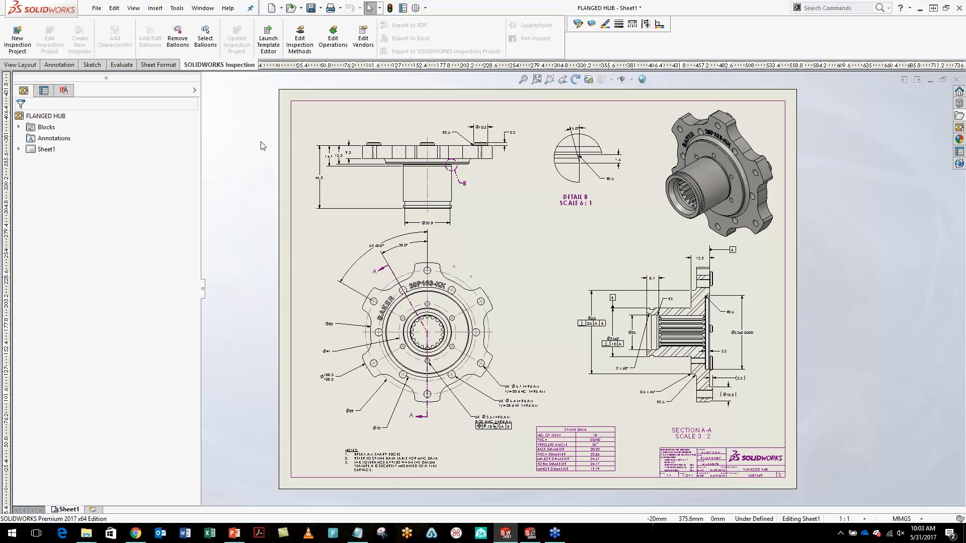
Start a new inspection project for the flanged hub drawing using the SW2017.swidot template
left_click(18, 43)
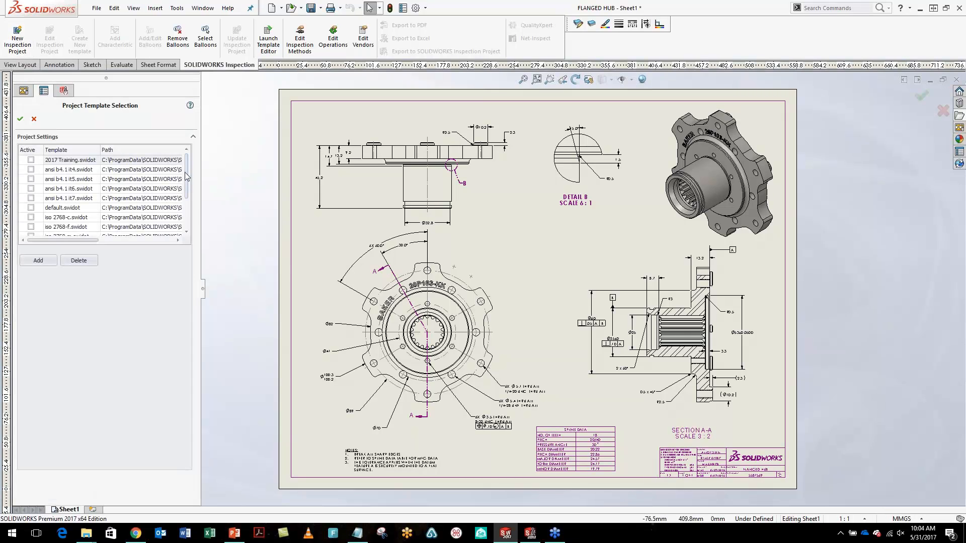
left_click_drag(187, 176, 189, 206)
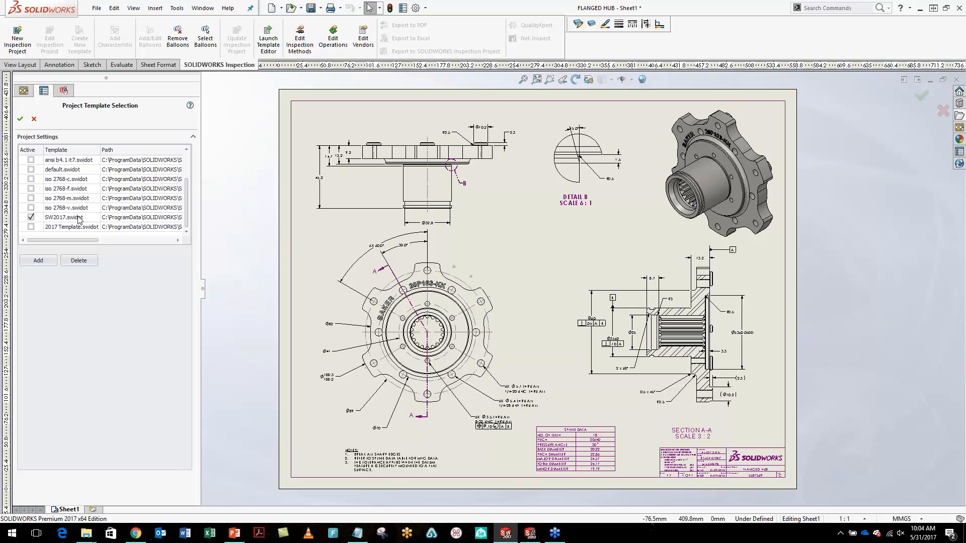
left_click(20, 118)
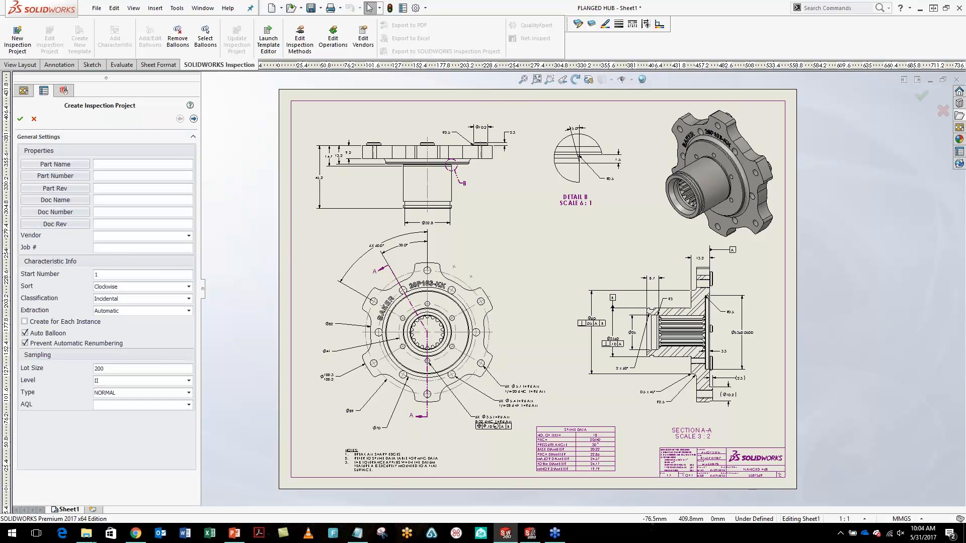
Link the part name to the model's Description property, FLANGED HUB, and the part number to its Part Number property, 5587569
left_click(66, 166)
left_click_drag(145, 12, 314, 95)
left_click(351, 116)
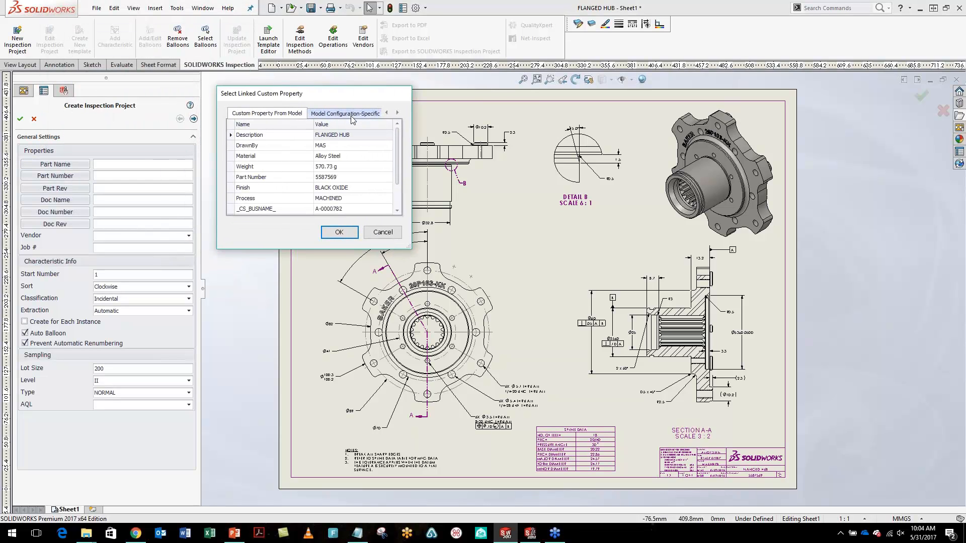
double_click(342, 135)
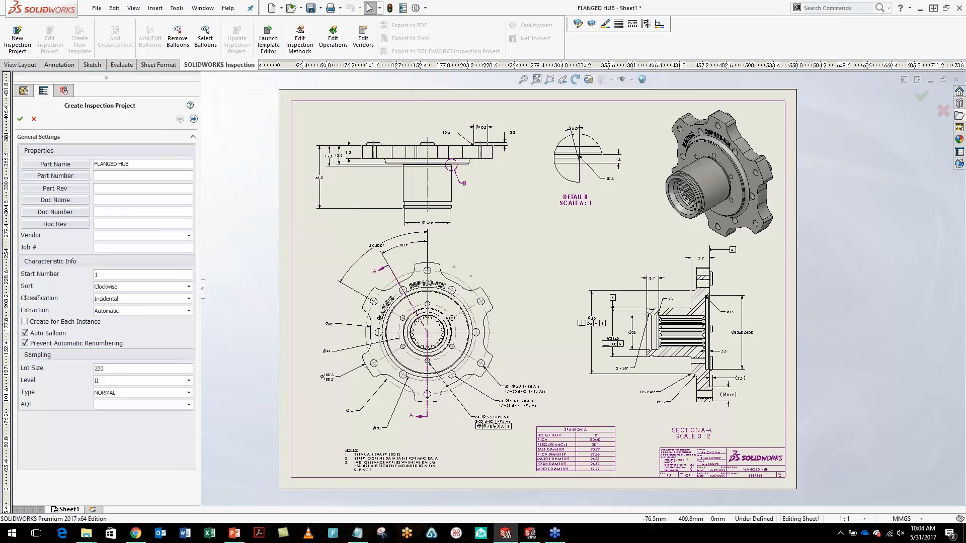
left_click(83, 177)
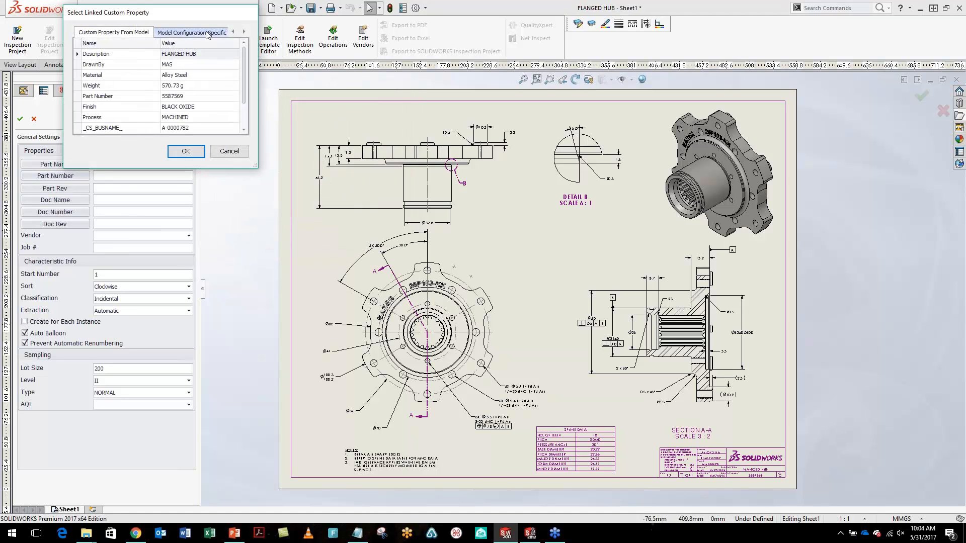
left_click(182, 98)
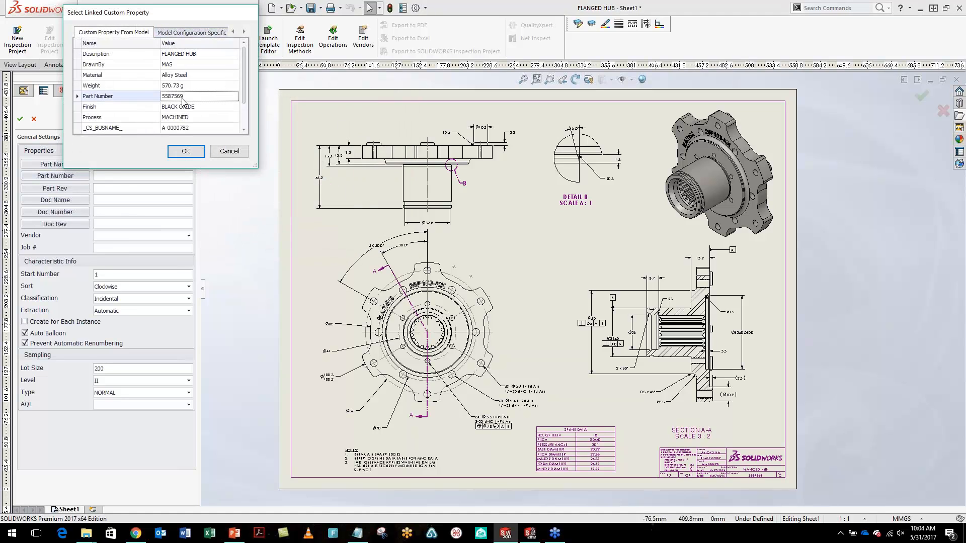
double_click(182, 98)
Link the part revision to the model's Revision custom property, D
left_click(76, 188)
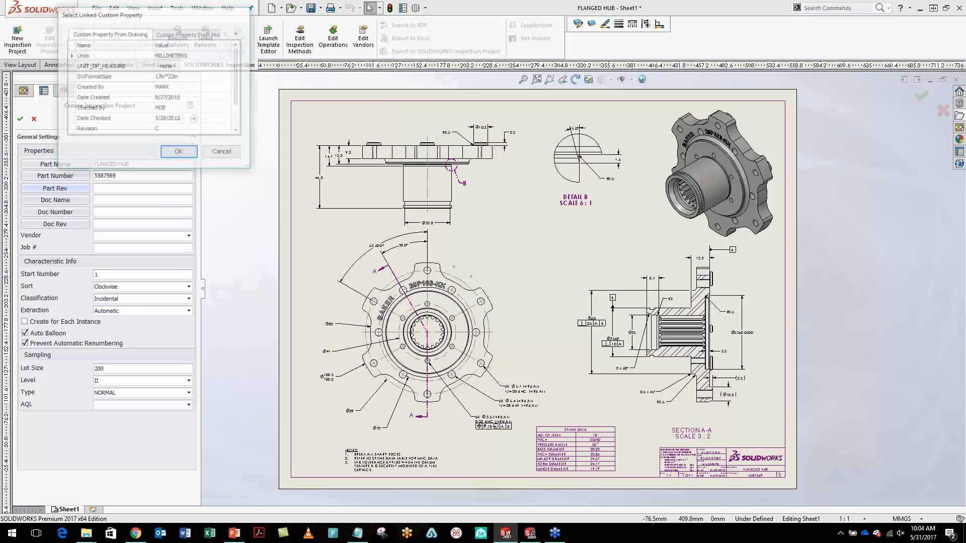
left_click(187, 35)
scroll(183, 90, "down", 1)
left_click(173, 130)
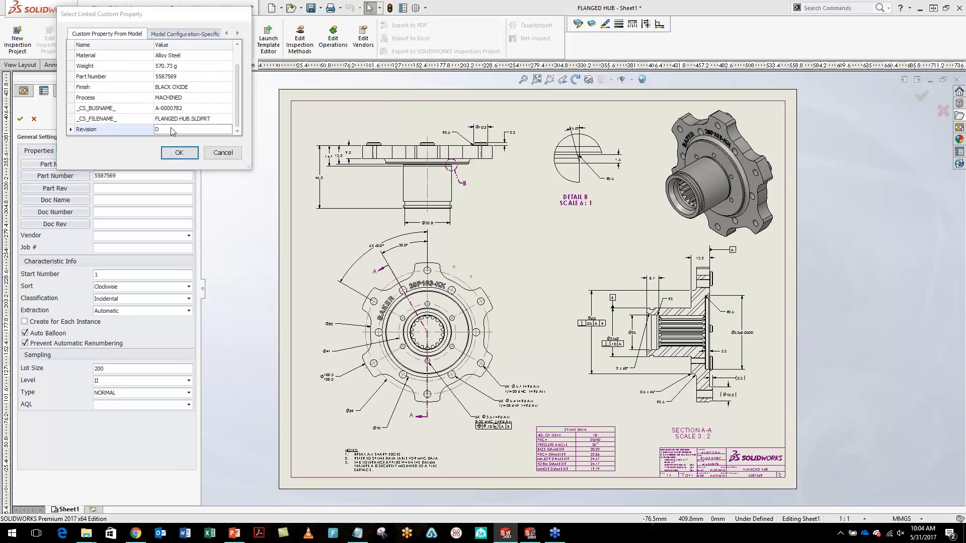
double_click(173, 130)
Link the document name to the drawing's _CS_FILENAME_ property, FLANGED HUB.SLDDRW
left_click(55, 199)
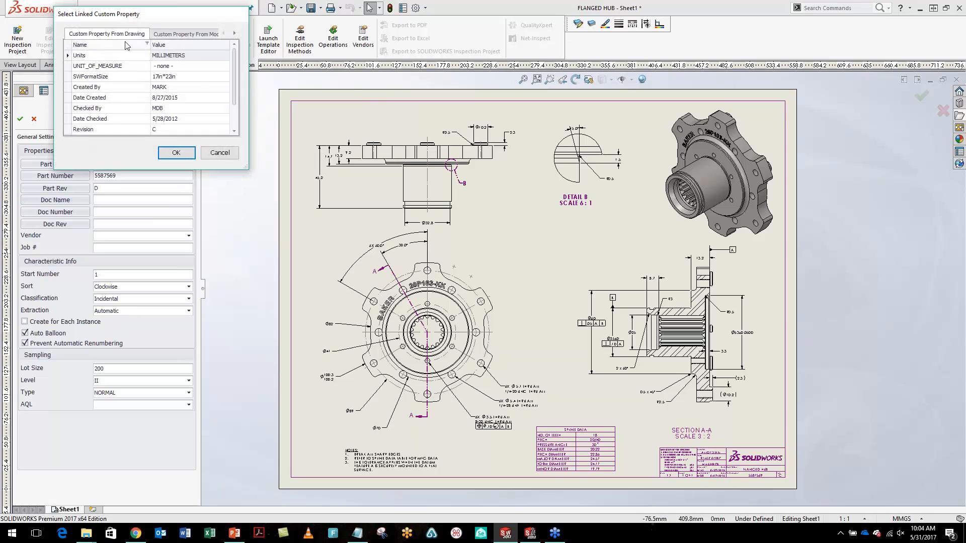
left_click_drag(234, 74, 234, 97)
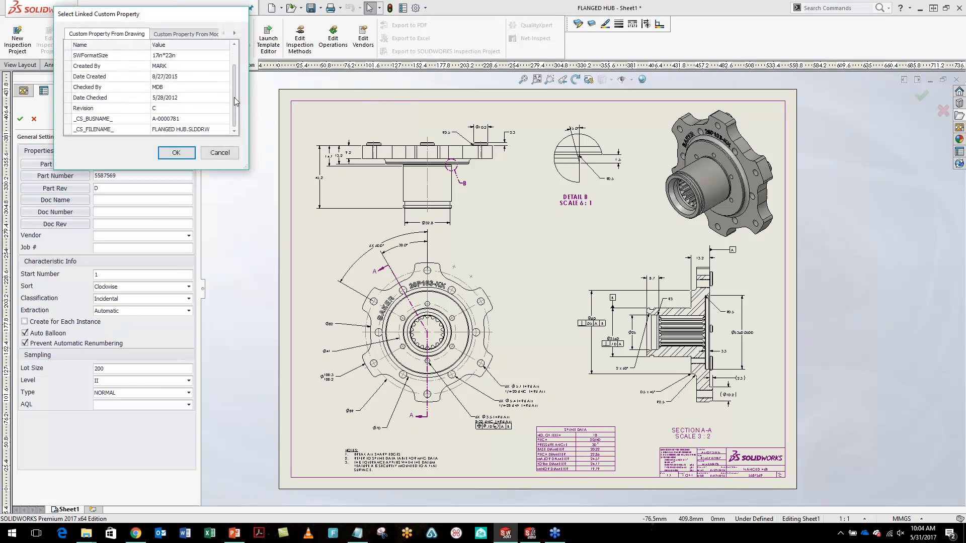
double_click(190, 130)
Link the document number to the drawing's _CS_BUSNAME_ property, A-0000781, and the document revision to its Revision property, C
left_click(80, 211)
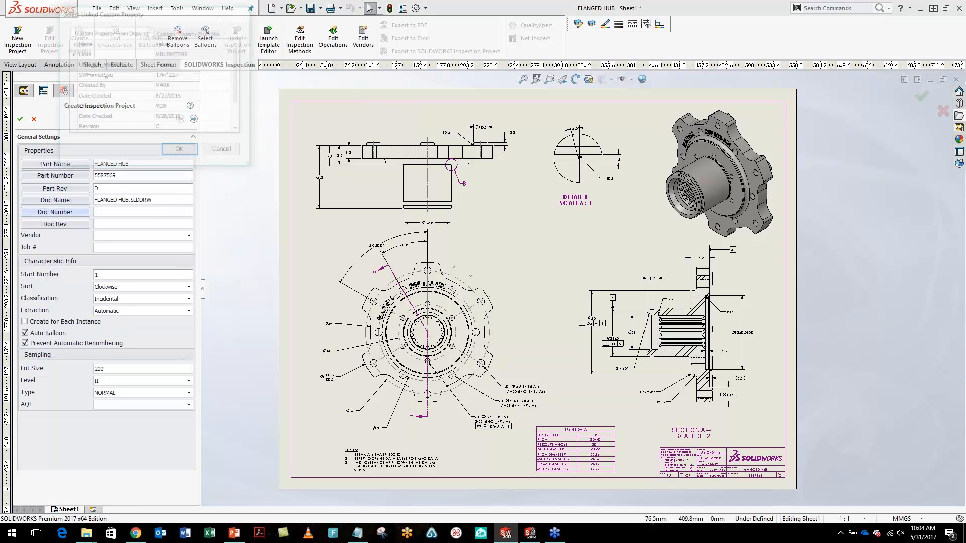
double_click(184, 117)
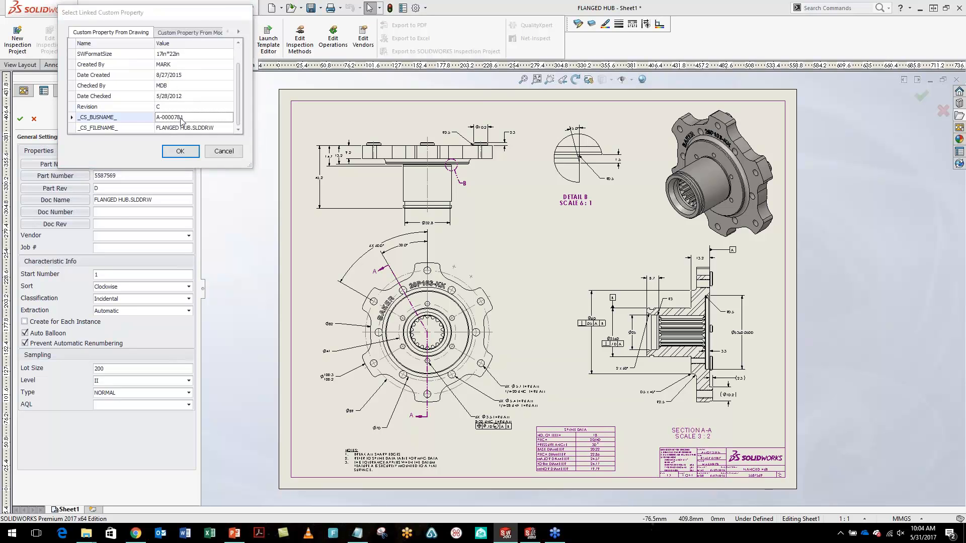
left_click(80, 224)
double_click(174, 127)
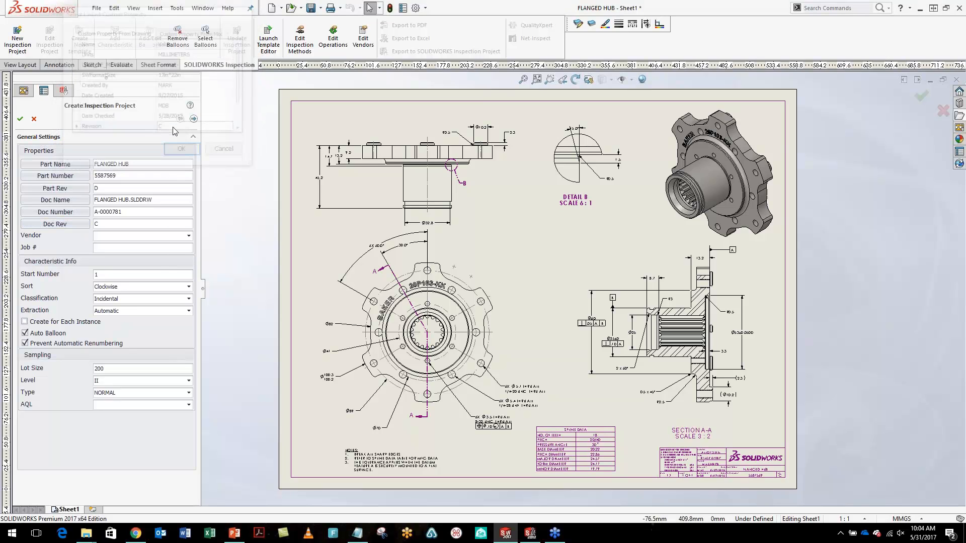
Set the project's vendor to ACME and enter 1205317 as the job number
left_click(188, 236)
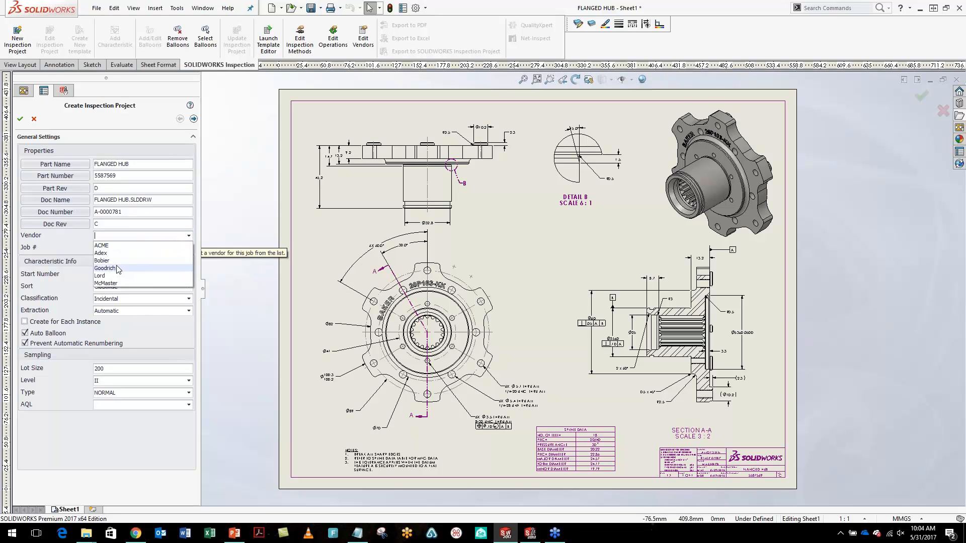
left_click(119, 246)
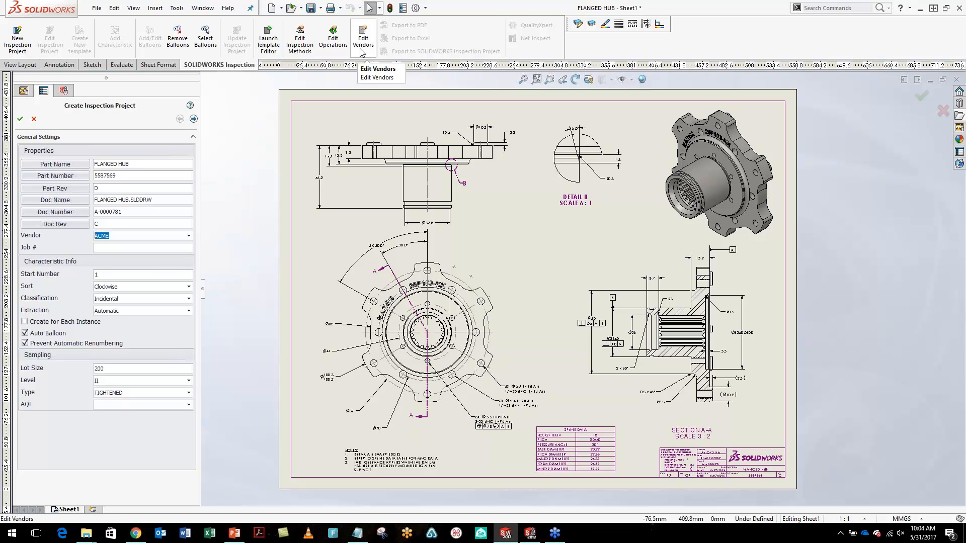
left_click(151, 248)
type("1205317")
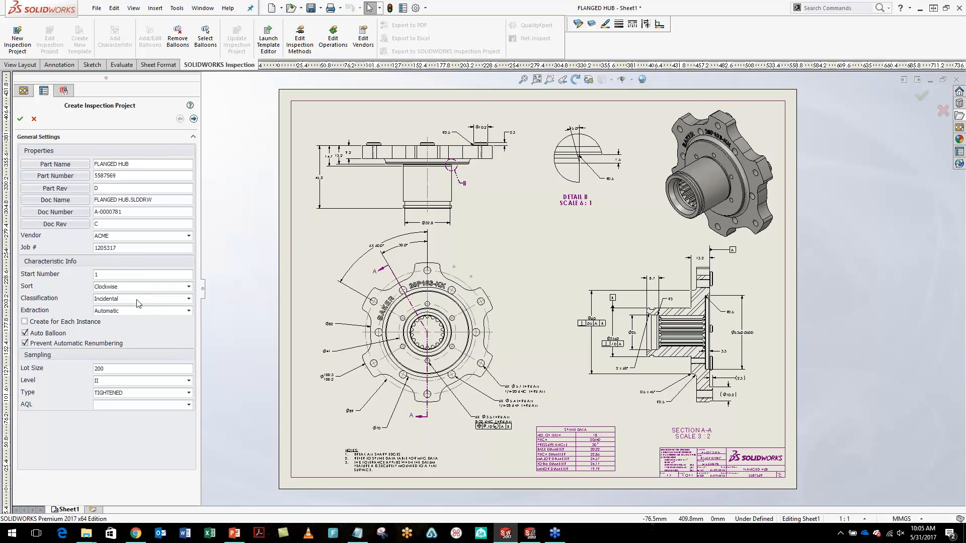
Set the characteristic classification to Minor, keeping the Clockwise sort and Automatic extraction
left_click(189, 287)
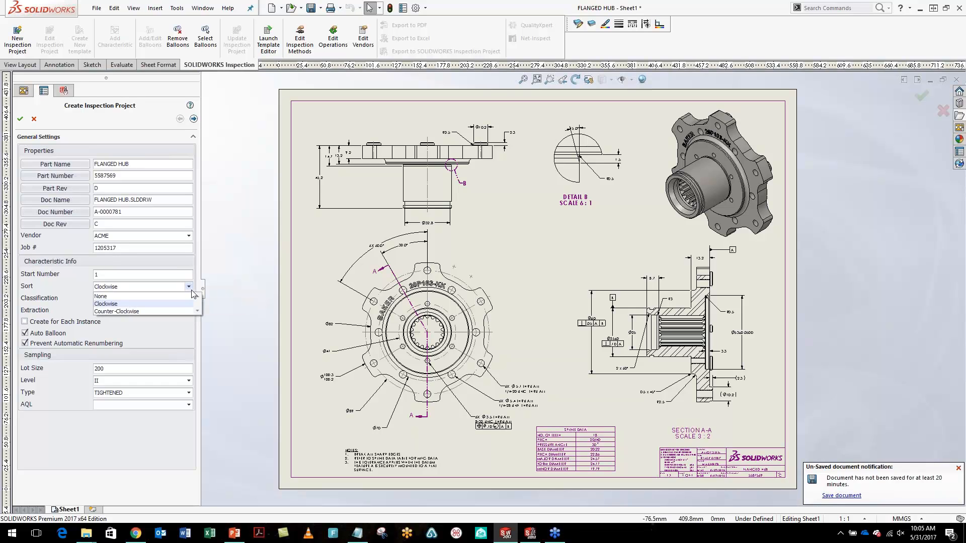
left_click(191, 291)
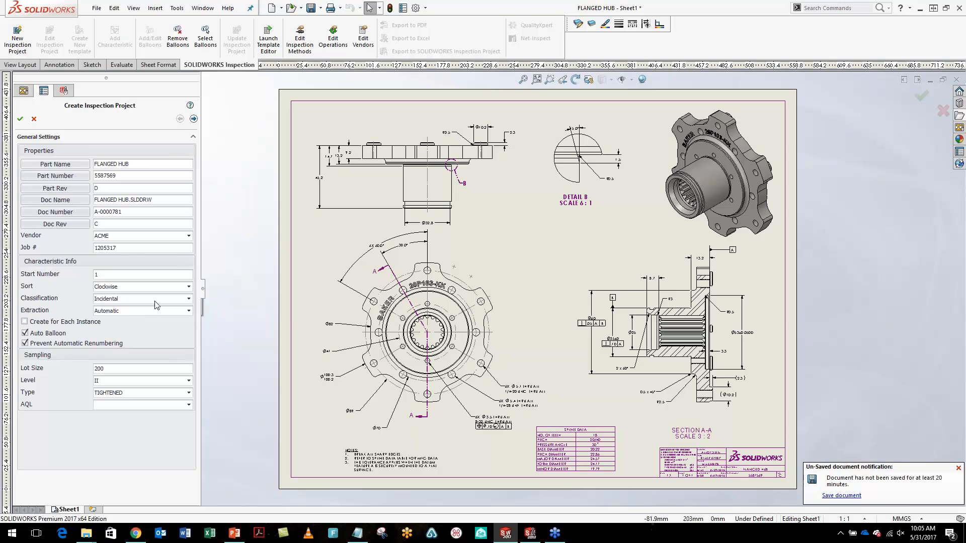
left_click(189, 299)
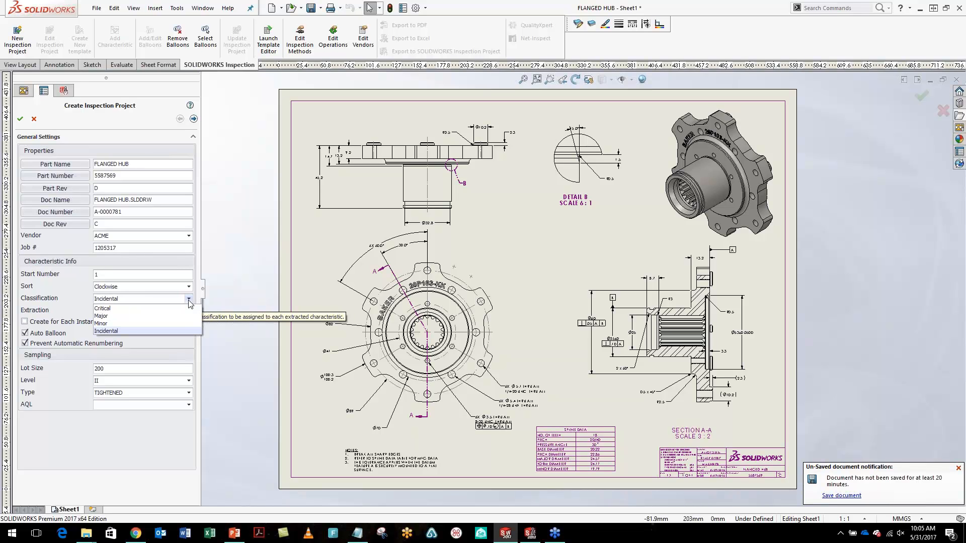
left_click(145, 325)
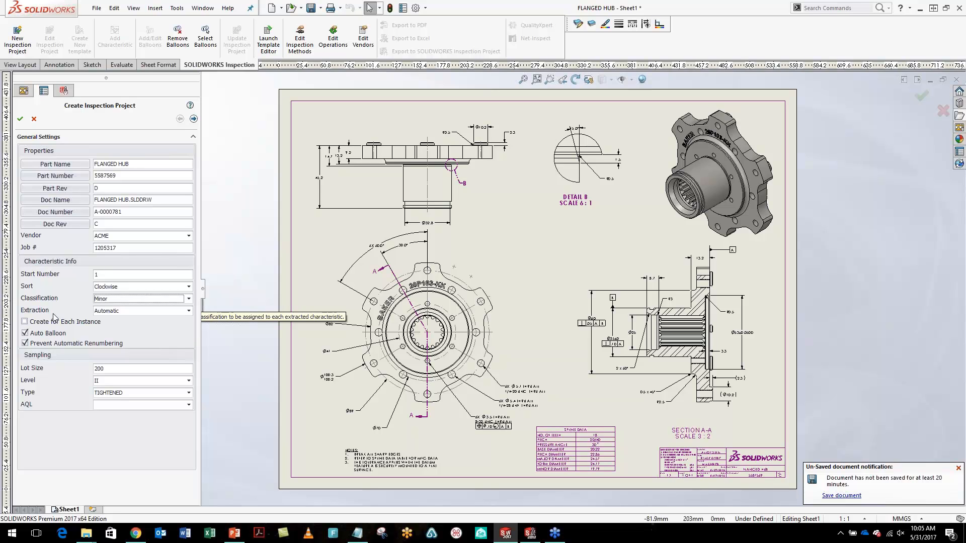
left_click(189, 312)
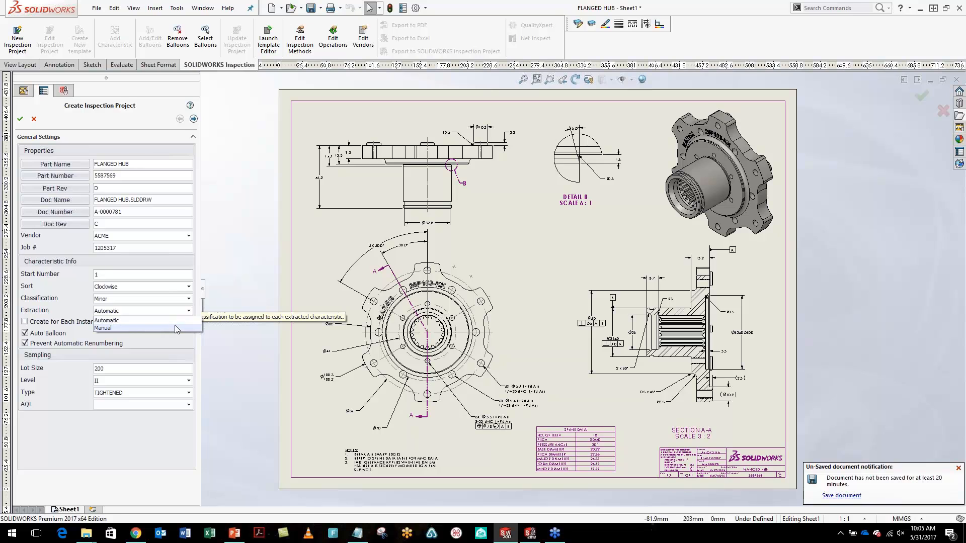
left_click(175, 323)
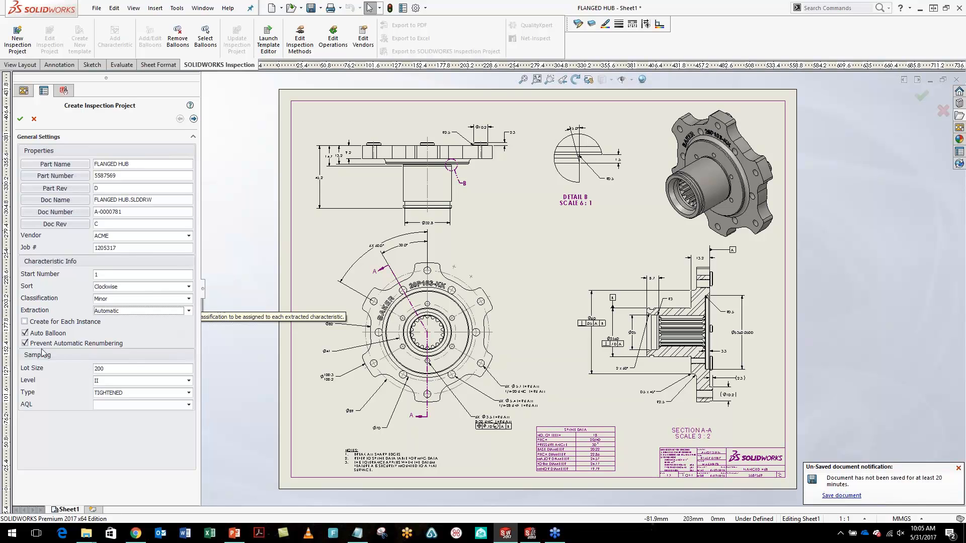
Turn off Prevent Automatic Renumbering and set the default sampling AQL to 2.5
left_click(64, 343)
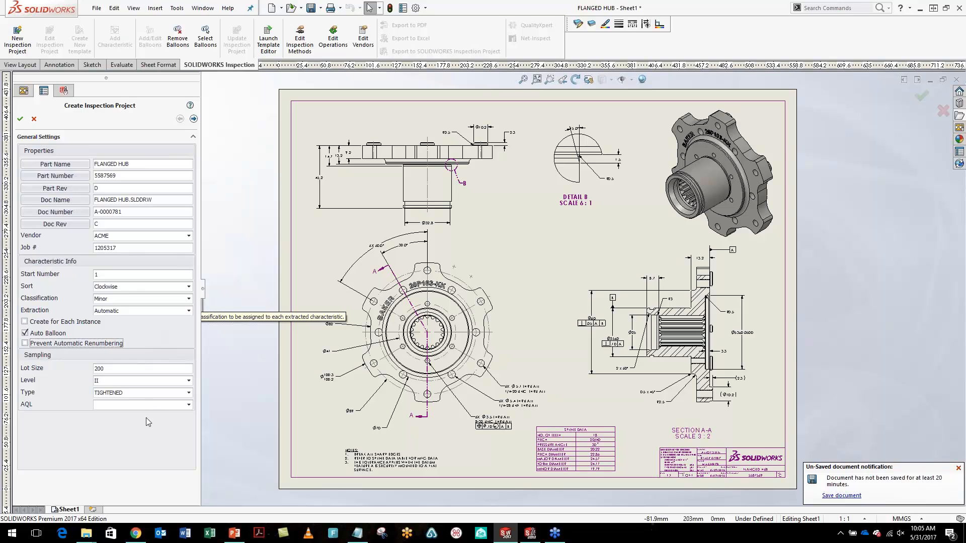
left_click(188, 406)
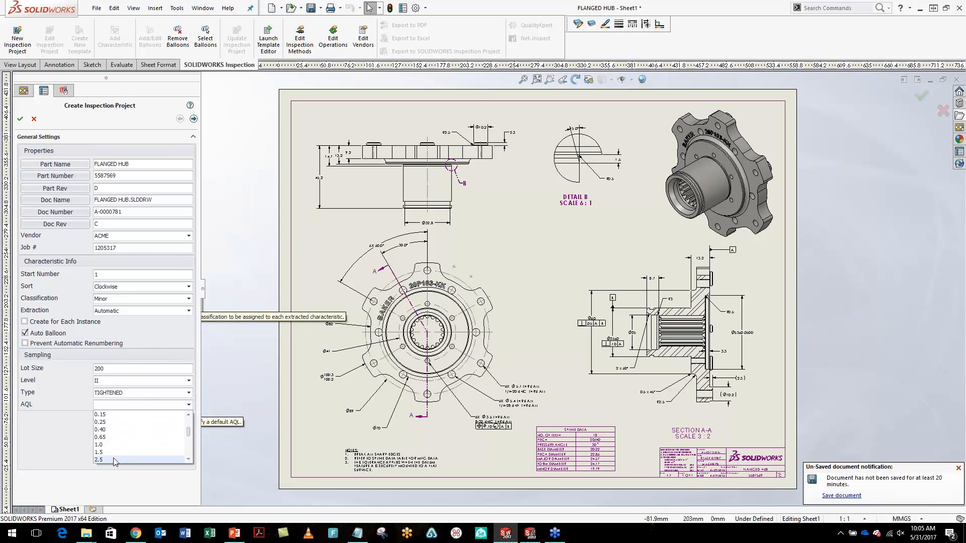
left_click(114, 459)
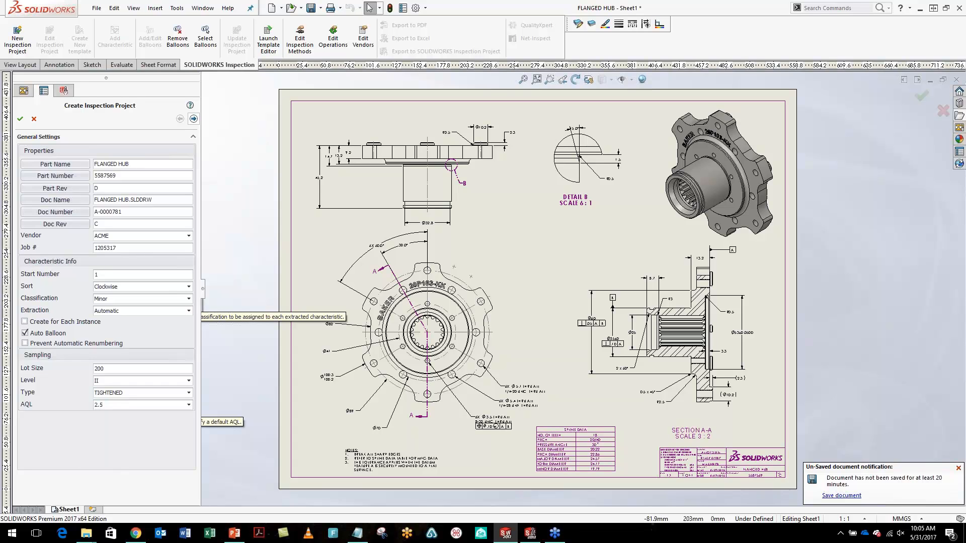
In the extraction settings, exclude hole callouts, welds and surface finishes, and turn off auto-explode for hole callouts
left_click(194, 119)
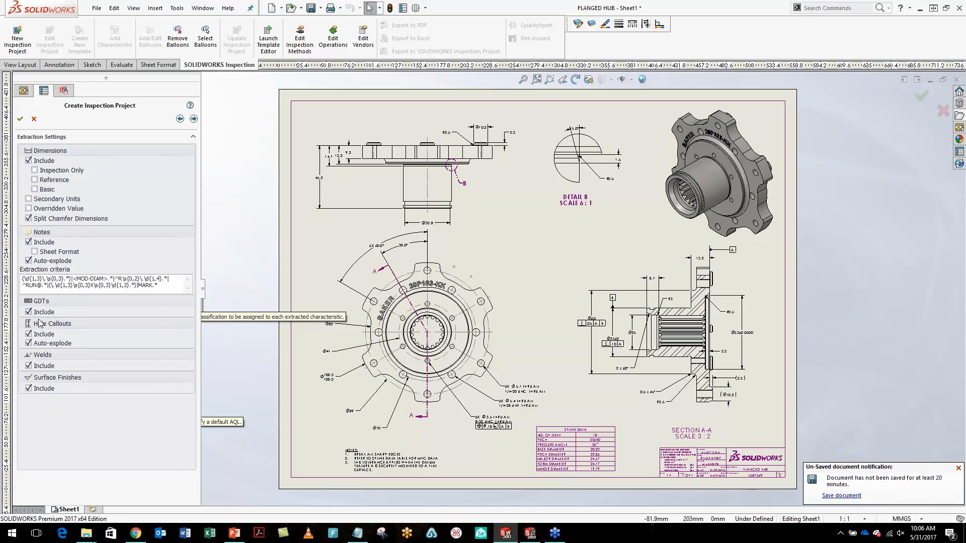
left_click(28, 334)
left_click(29, 343)
left_click(28, 343)
left_click(29, 365)
left_click(28, 388)
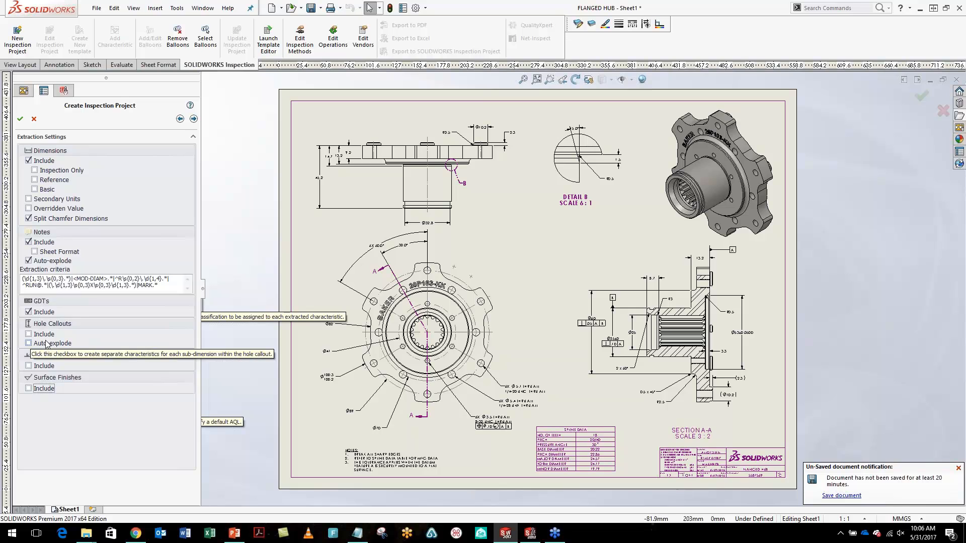
Accept the By Precision tolerance settings in mm and create the inspection project with its ballooned characteristics
left_click(193, 119)
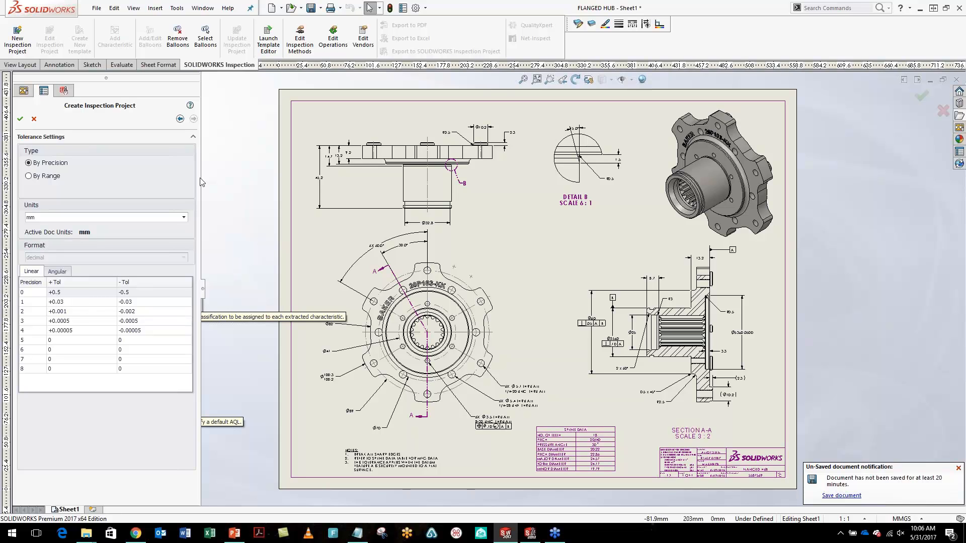
left_click(20, 120)
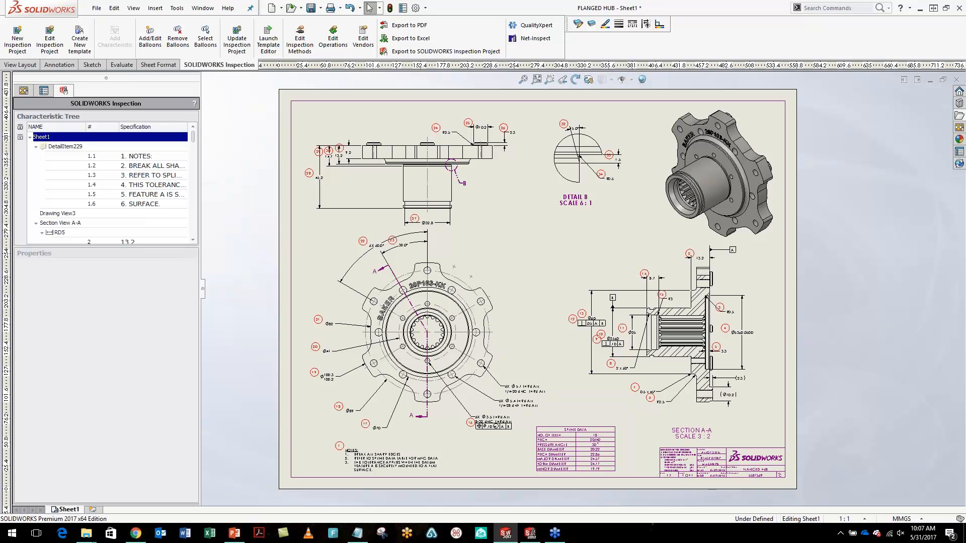
Examine the properties of characteristics 10 and 11, zoom to the Ø 25 dimension in the drawing and return to the full sheet
left_click_drag(202, 177, 241, 177)
left_click_drag(234, 138, 235, 161)
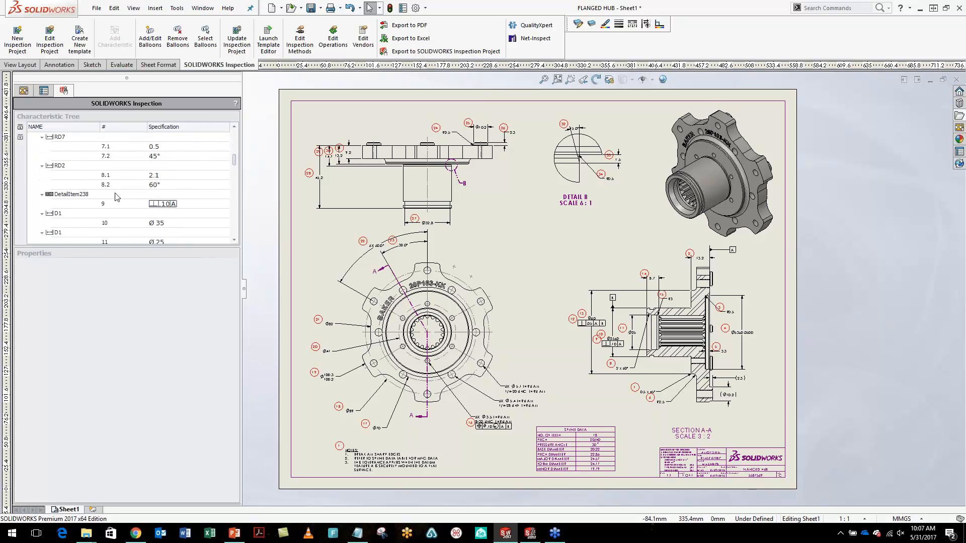
left_click(159, 223)
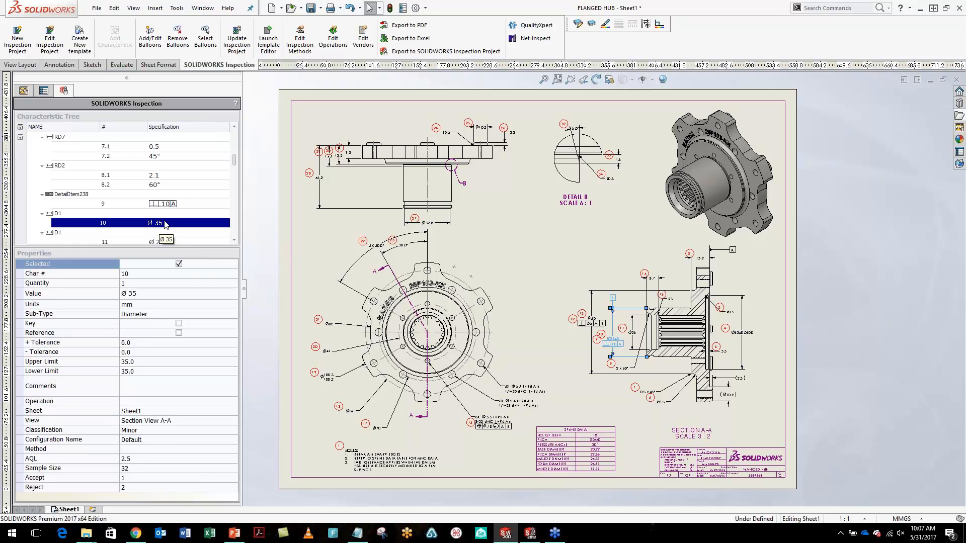
left_click_drag(235, 157, 235, 171)
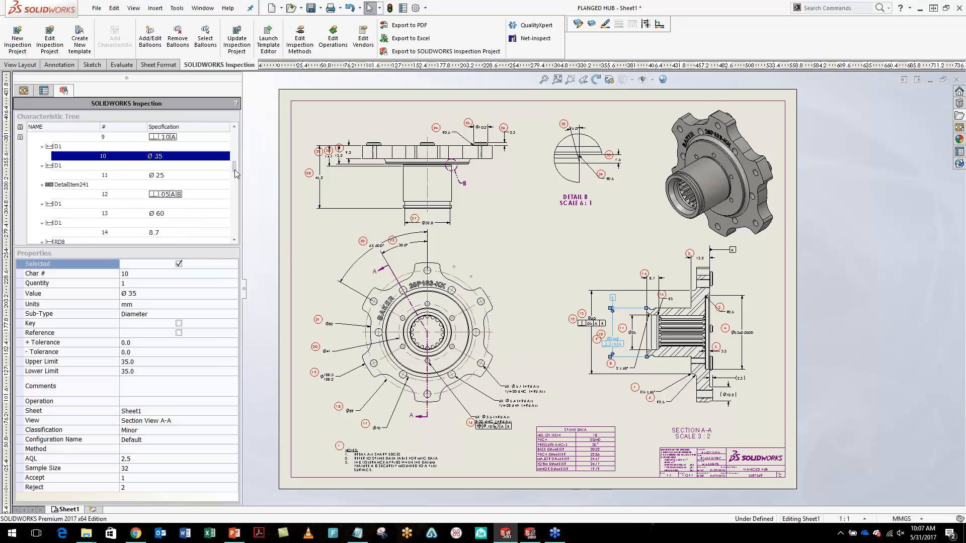
left_click(158, 176)
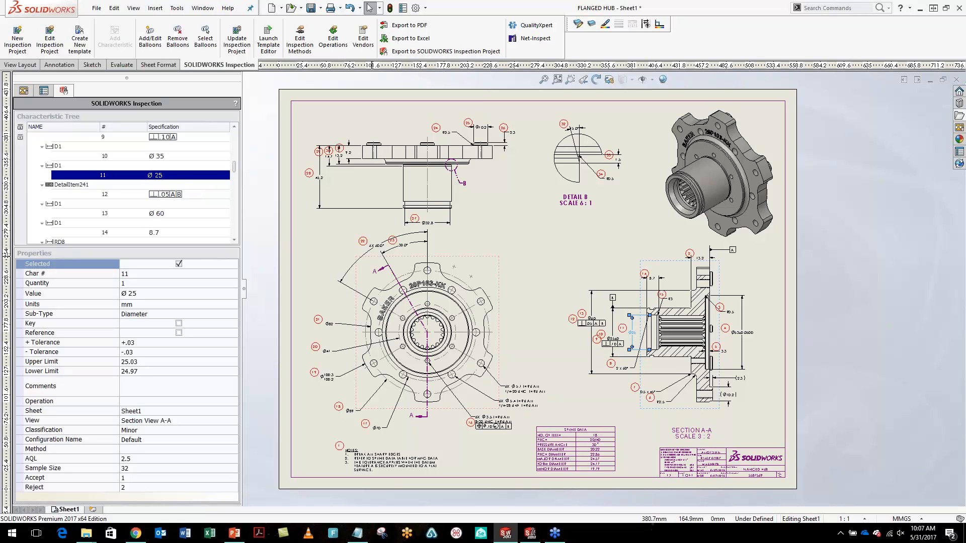
right_click(165, 177)
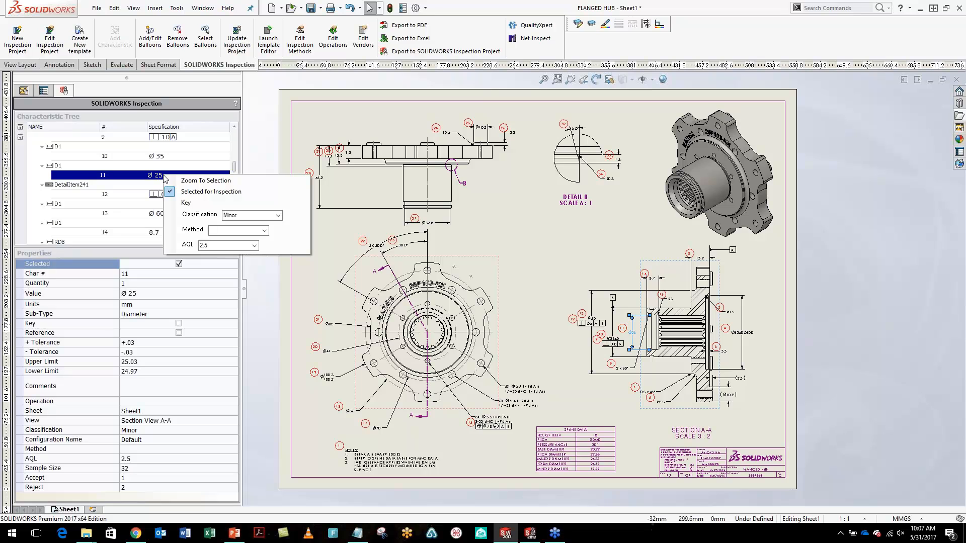
left_click(229, 183)
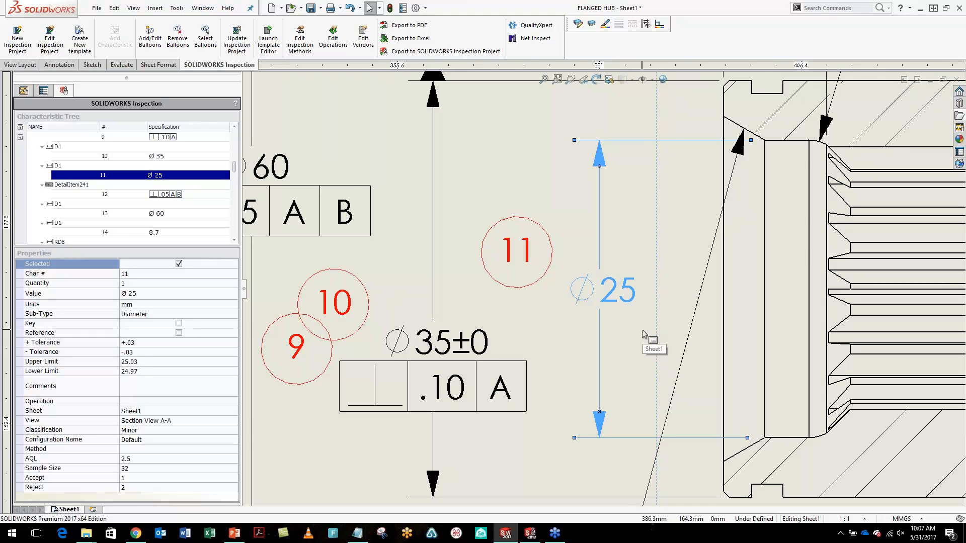
key("f")
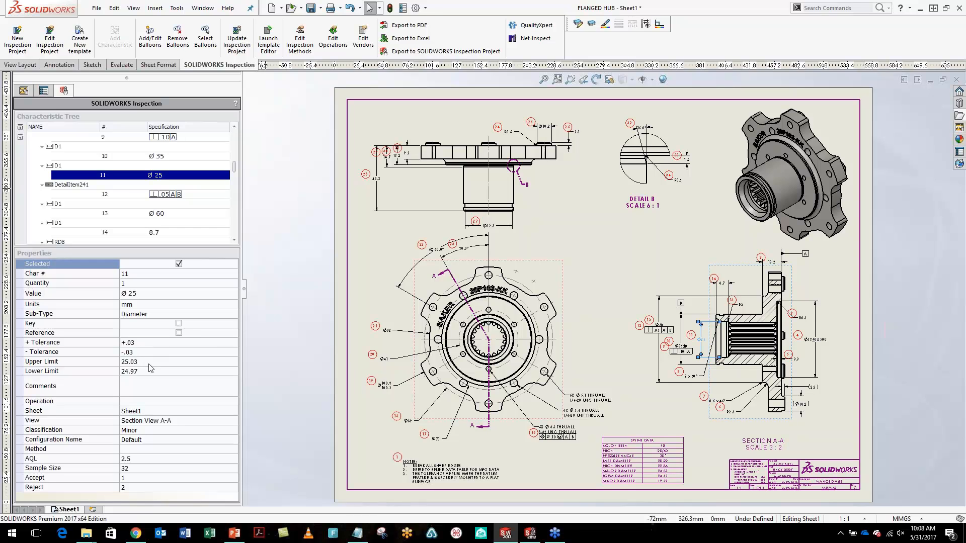
Set the inspection method of the Ø 25 characteristic to CMM, leaving its comments and operation blank
left_click(143, 384)
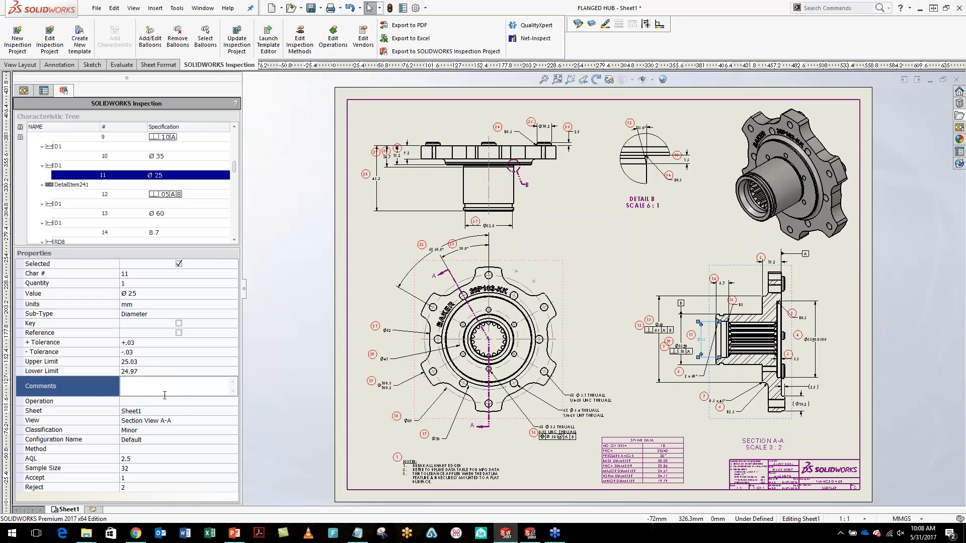
left_click(201, 402)
left_click(234, 401)
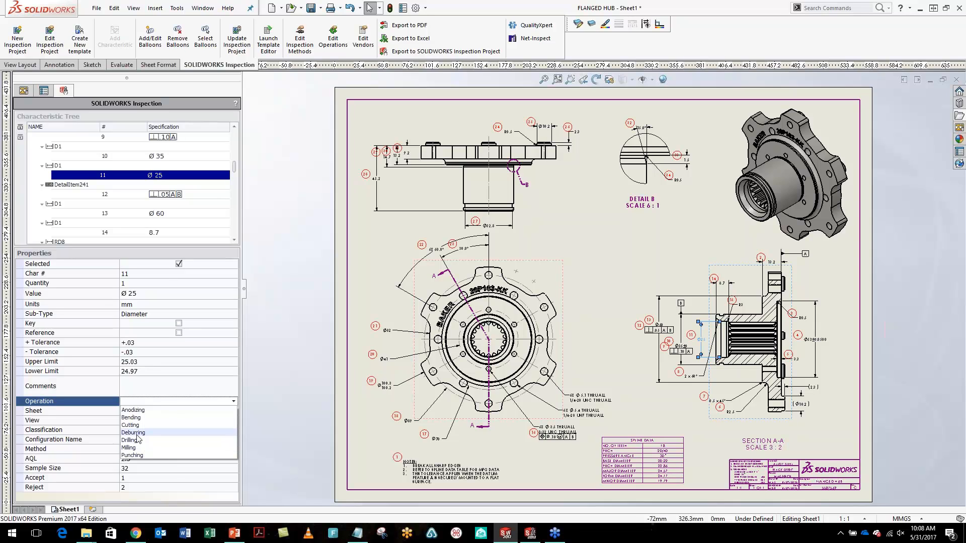
left_click(116, 403)
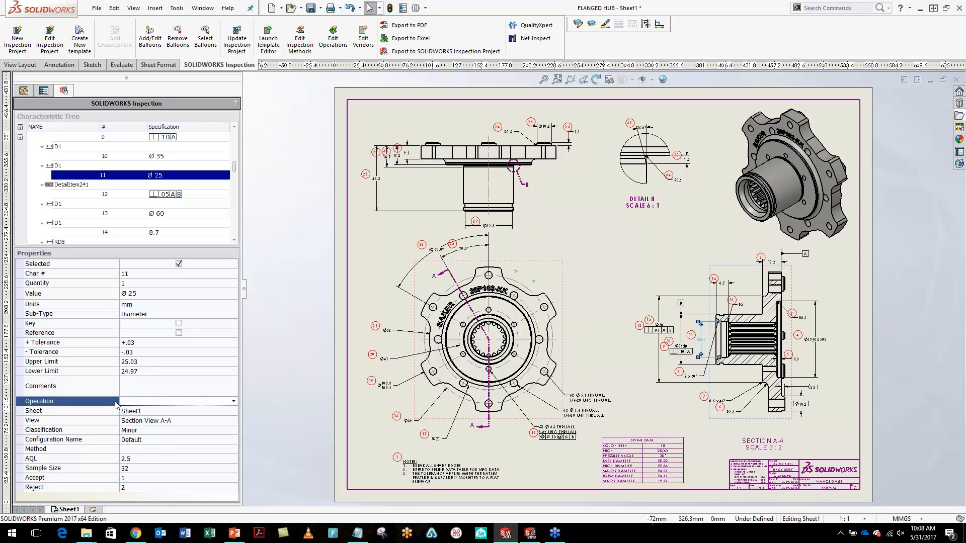
left_click(156, 449)
left_click(158, 449)
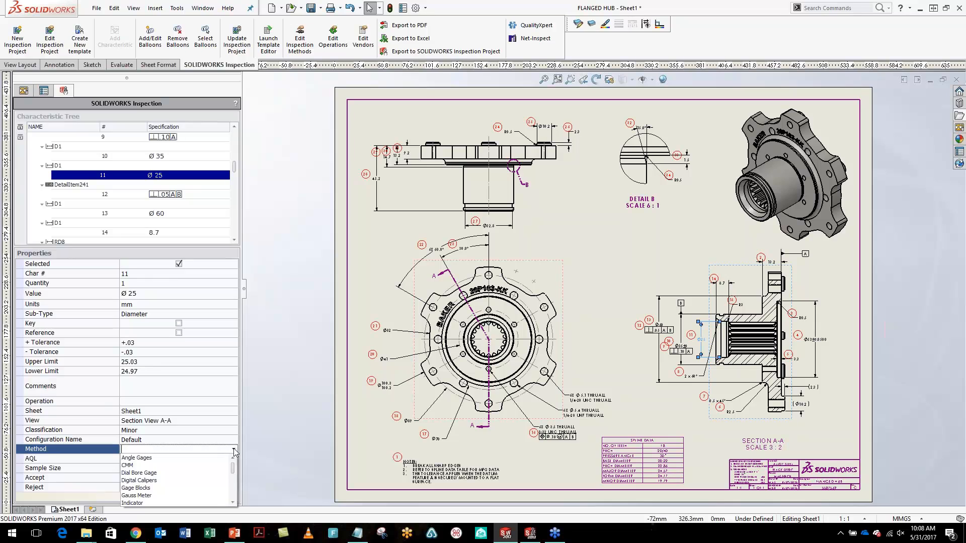
left_click(155, 466)
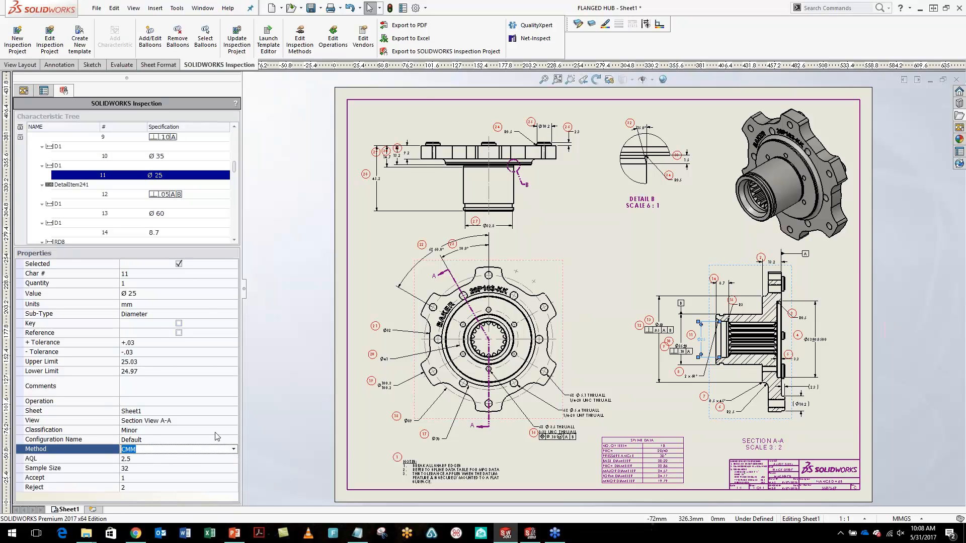
left_click(253, 421)
left_click(255, 258)
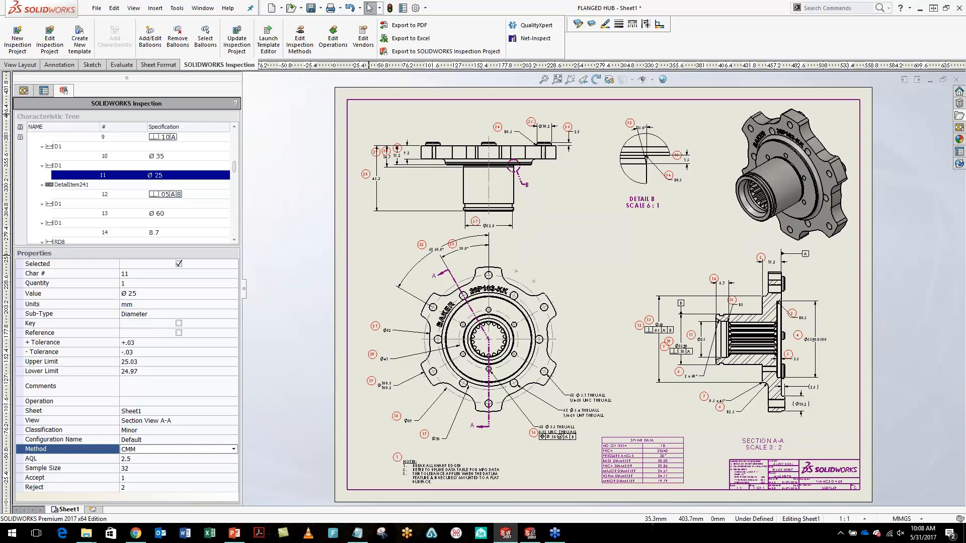
Export the inspection project to Excel using the AS9102.xlt inspection sheet template
left_click(417, 40)
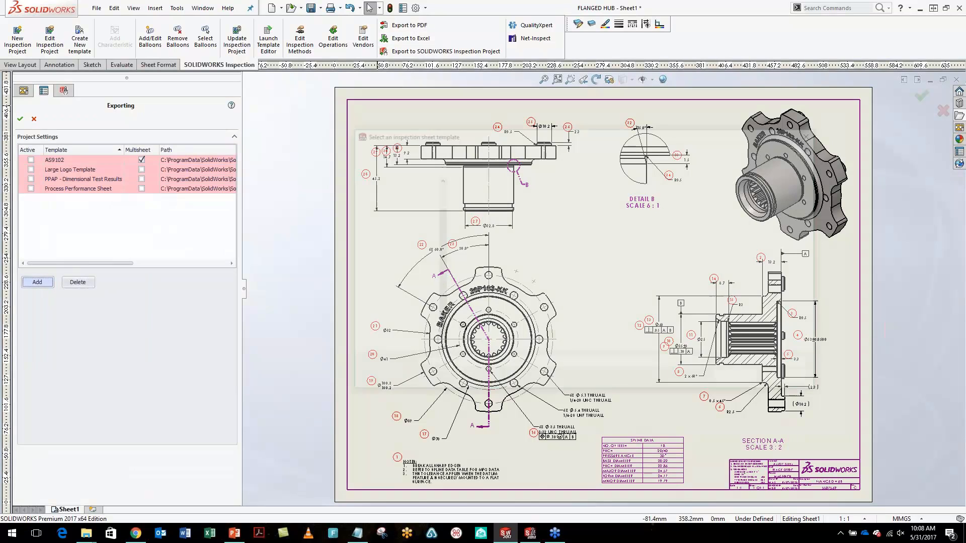
left_click(477, 194)
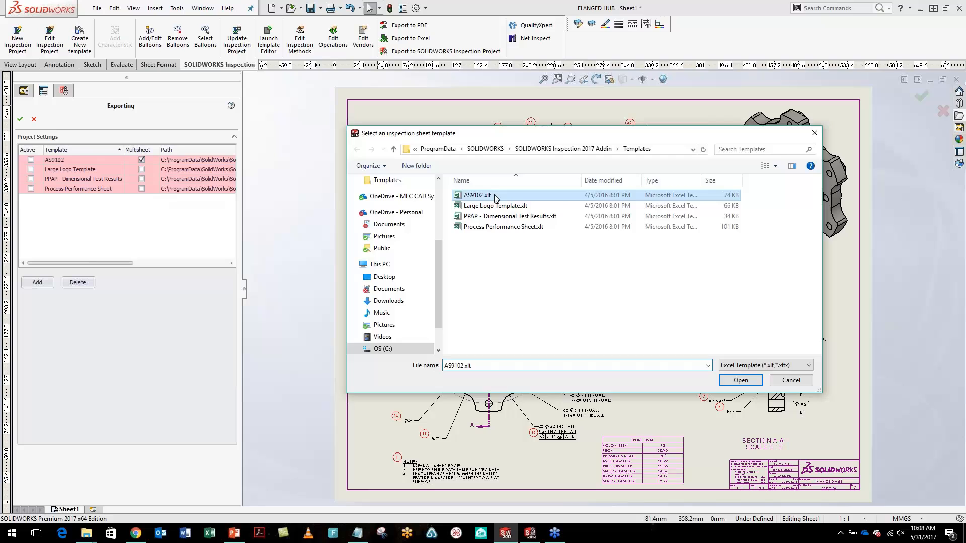
left_click(740, 380)
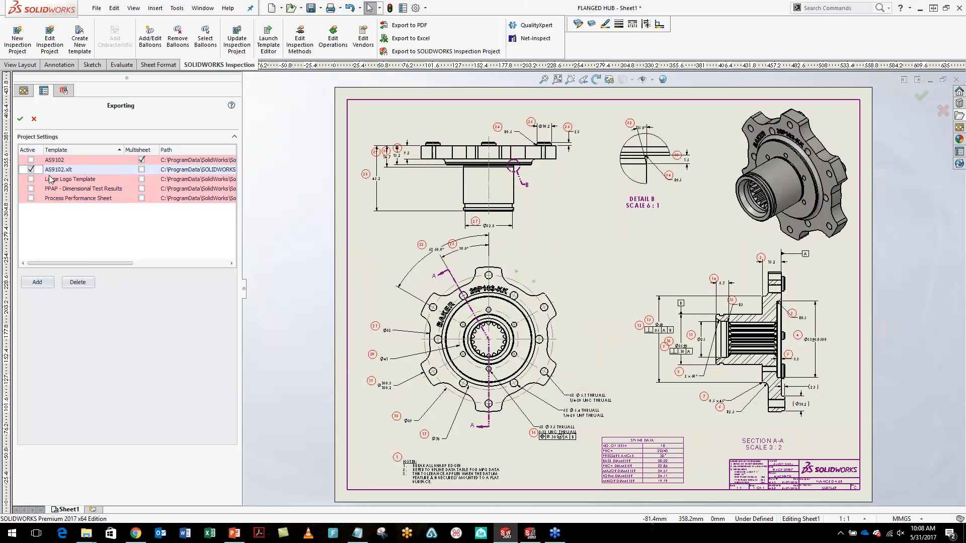
left_click(20, 118)
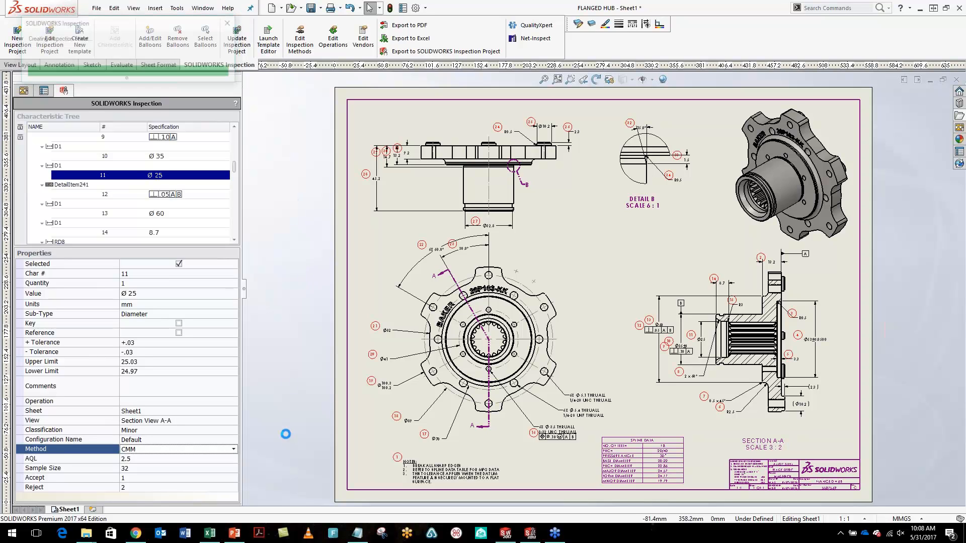
Switch to Excel, review Form1, Form2 and Form3 of the exported First Article Inspection Report, and close it without saving
left_click(213, 537)
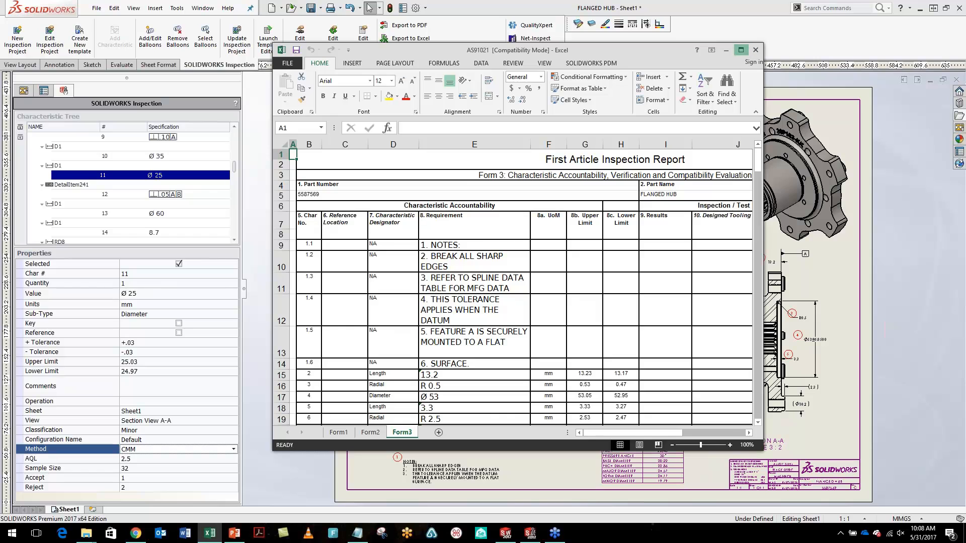
left_click(740, 50)
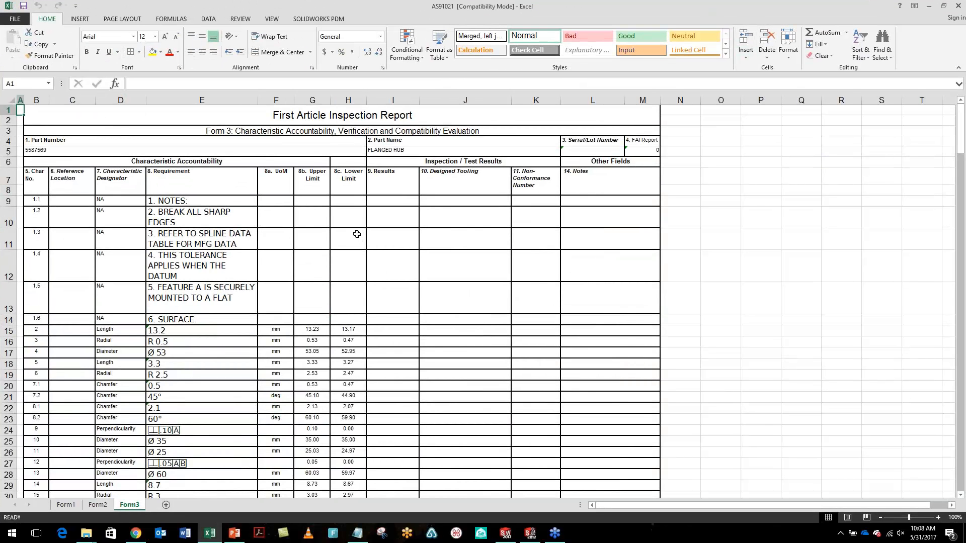
scroll(357, 234, "down", 6)
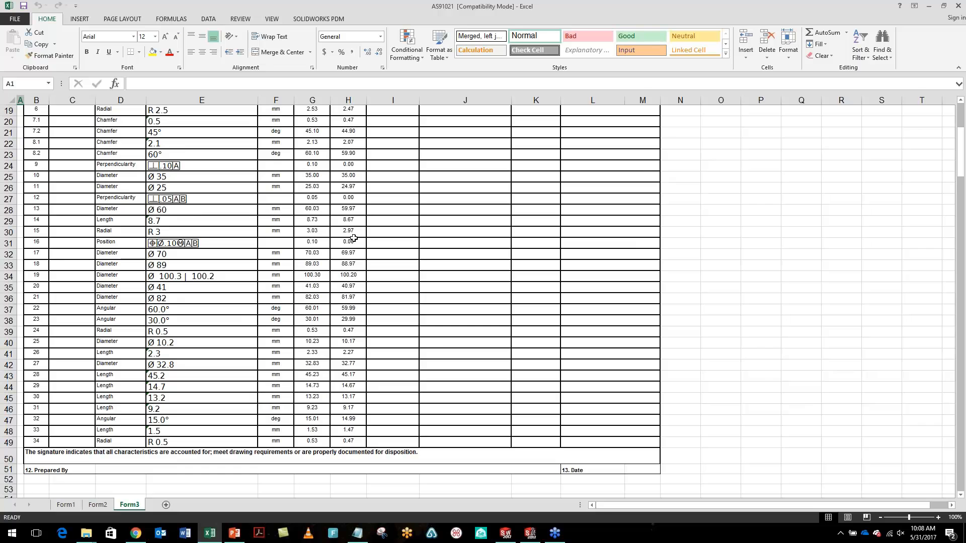
left_click(71, 504)
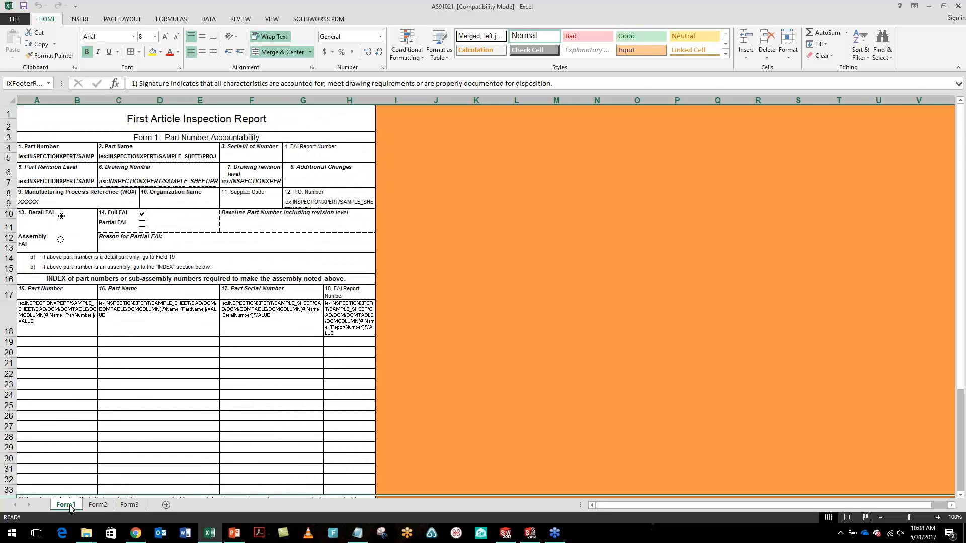
left_click(102, 505)
left_click(129, 504)
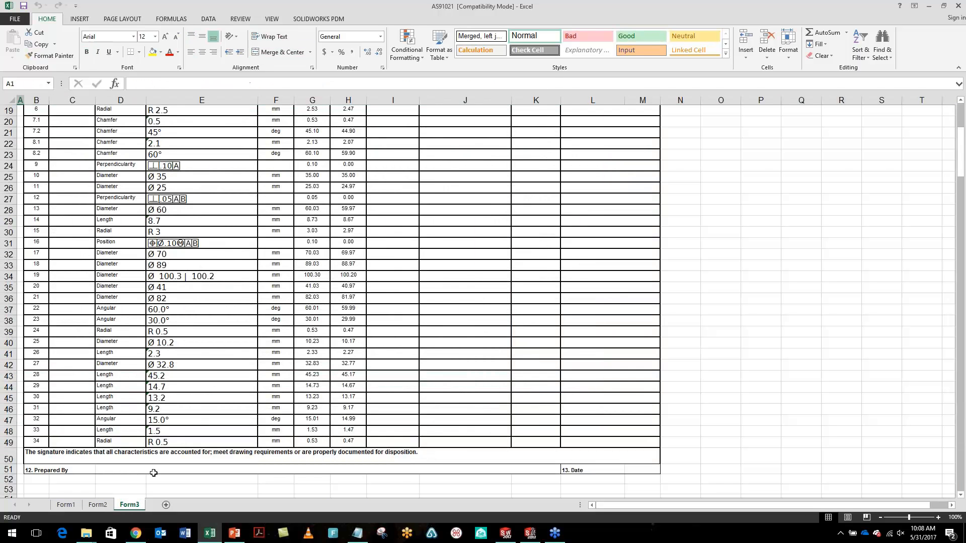
scroll(286, 349, "up", 5)
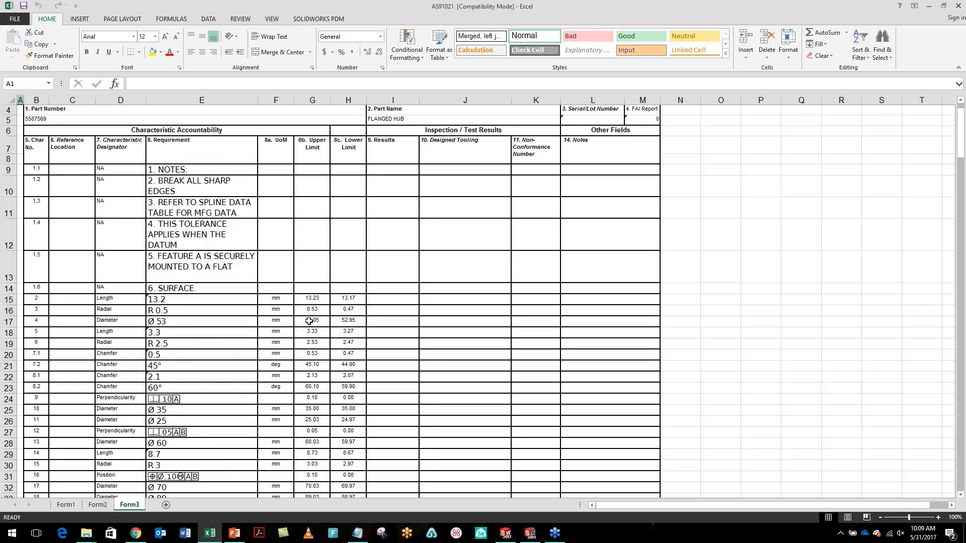
left_click(391, 301)
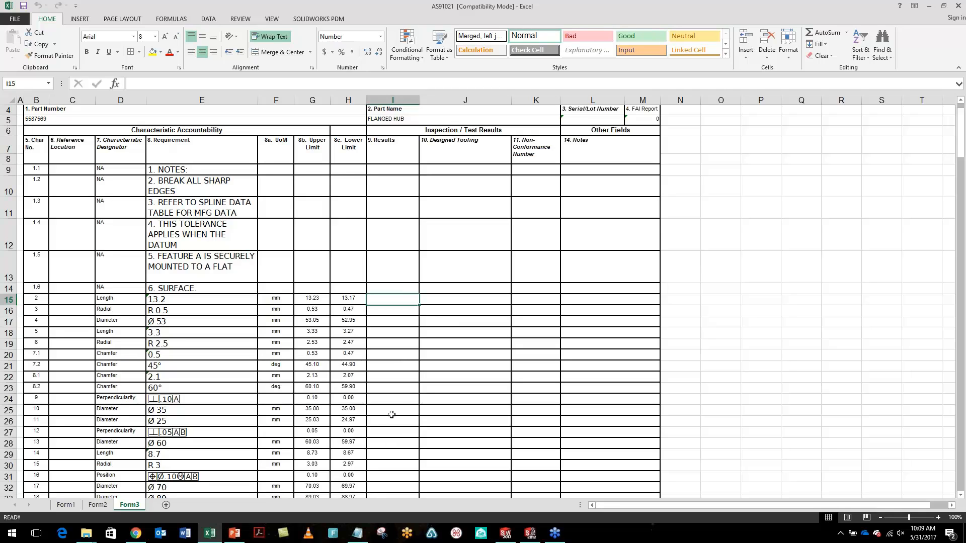
scroll(386, 346, "down", 5)
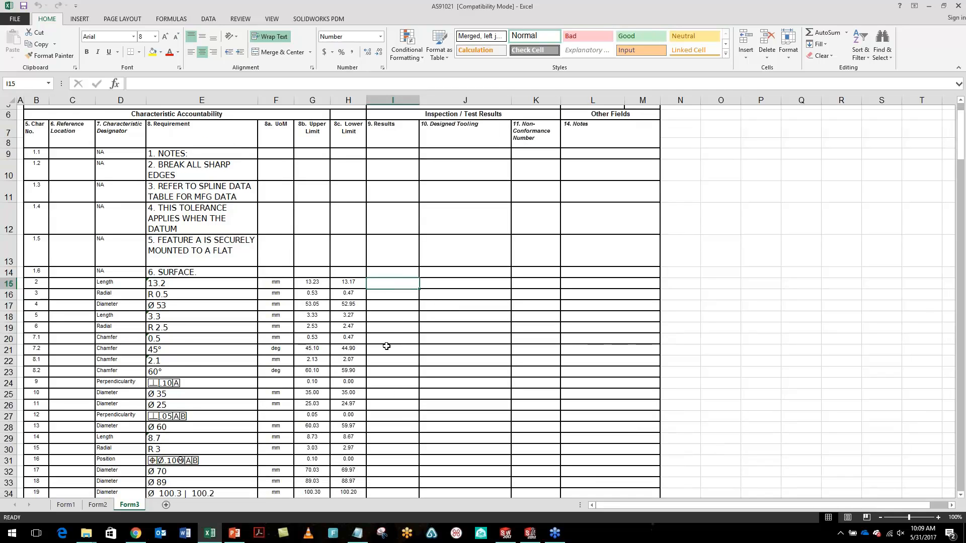
scroll(386, 346, "up", 5)
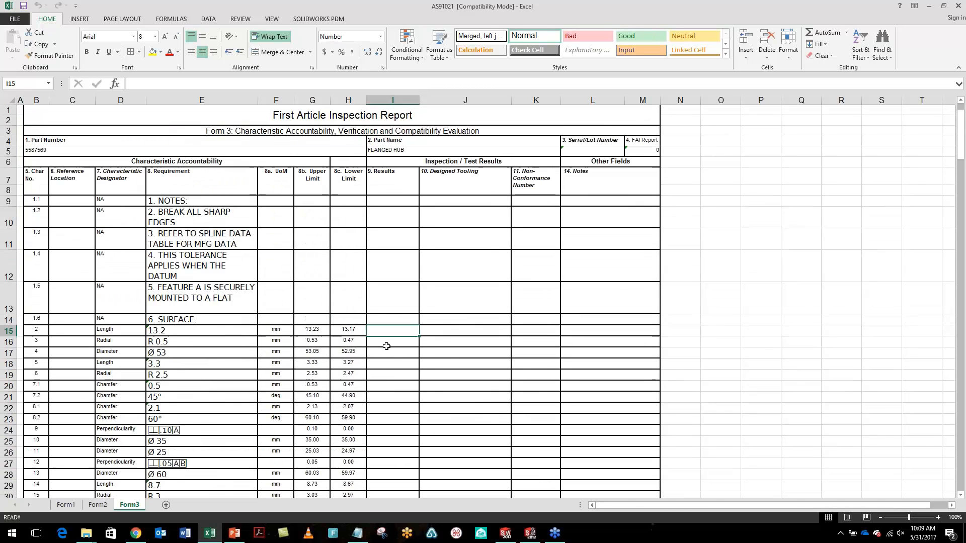
left_click(959, 6)
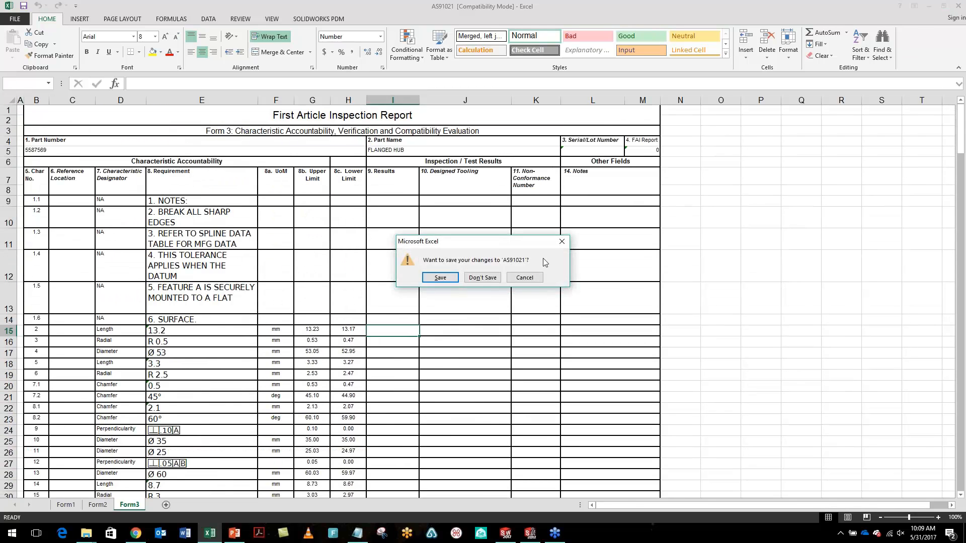
left_click(481, 277)
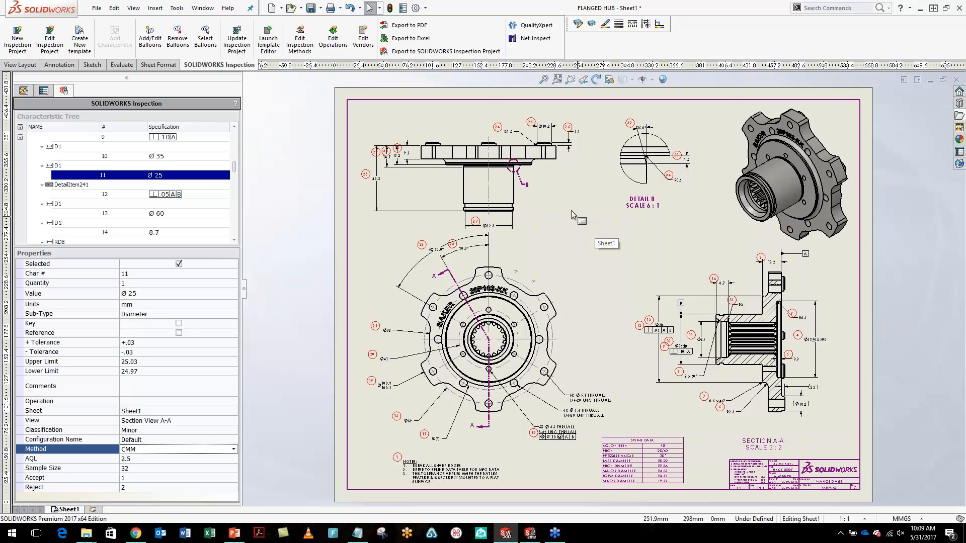
Delete the Ø32.8 dimension below the hub's side view in the drawing
scroll(559, 224, "down", 5)
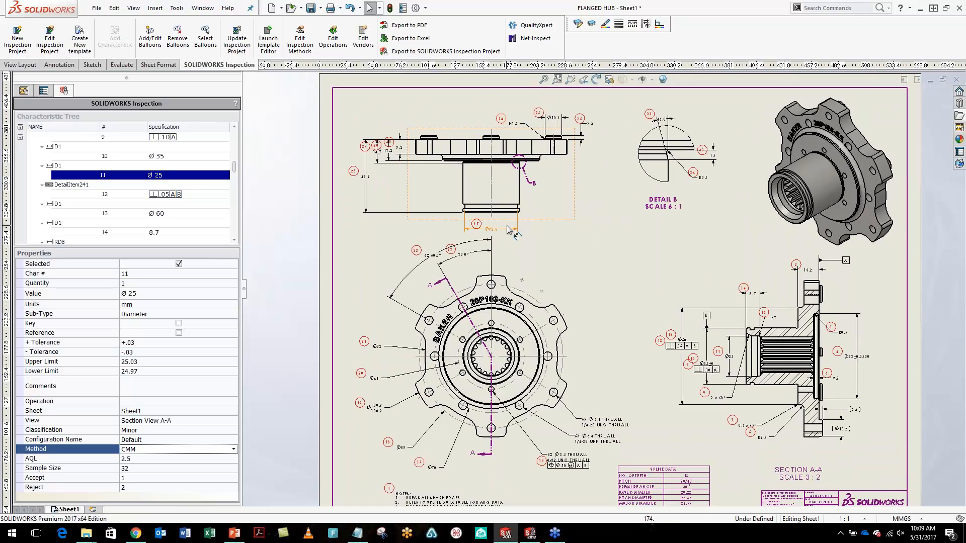
scroll(560, 224, "down", 2)
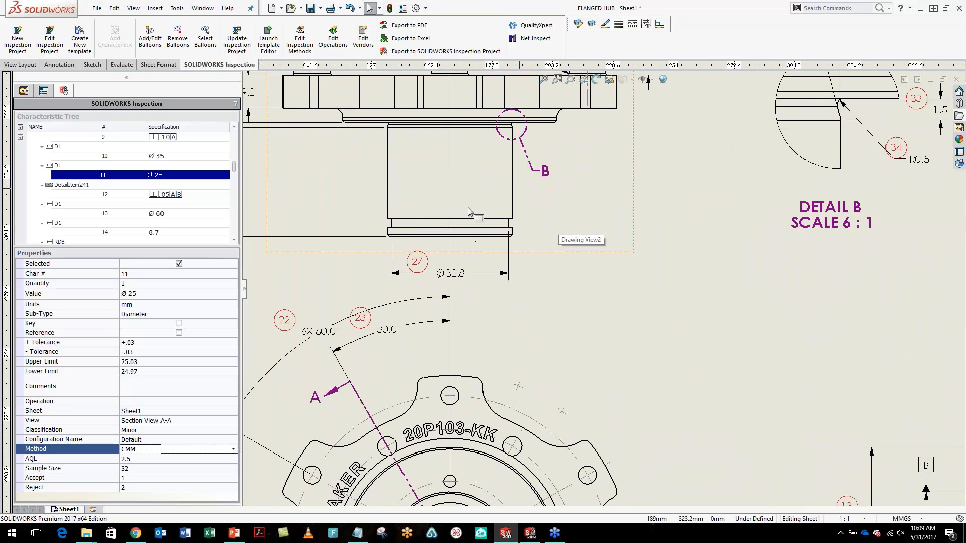
left_click(458, 275)
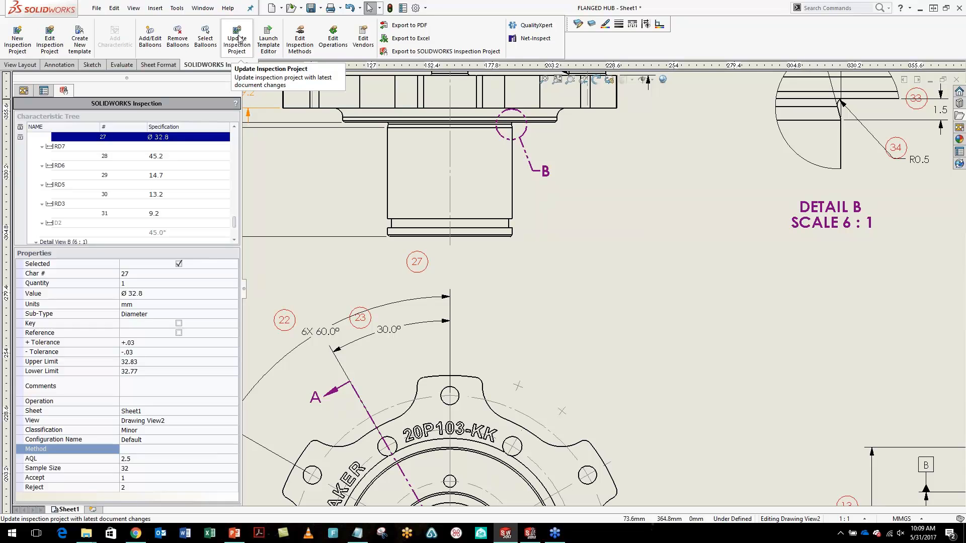
Update the inspection project with the drawing changes and accept this annotation change for characteristic 27
left_click(241, 51)
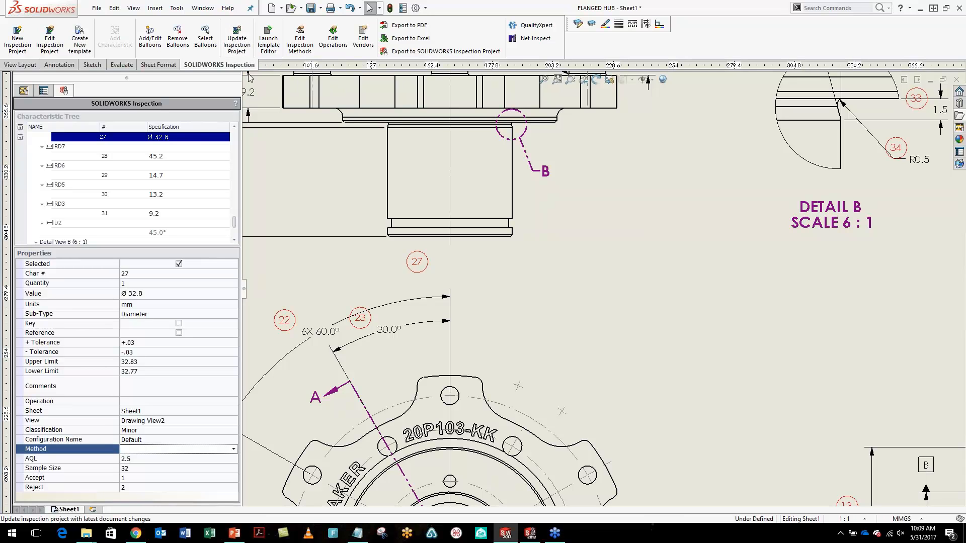
left_click_drag(235, 227, 235, 218)
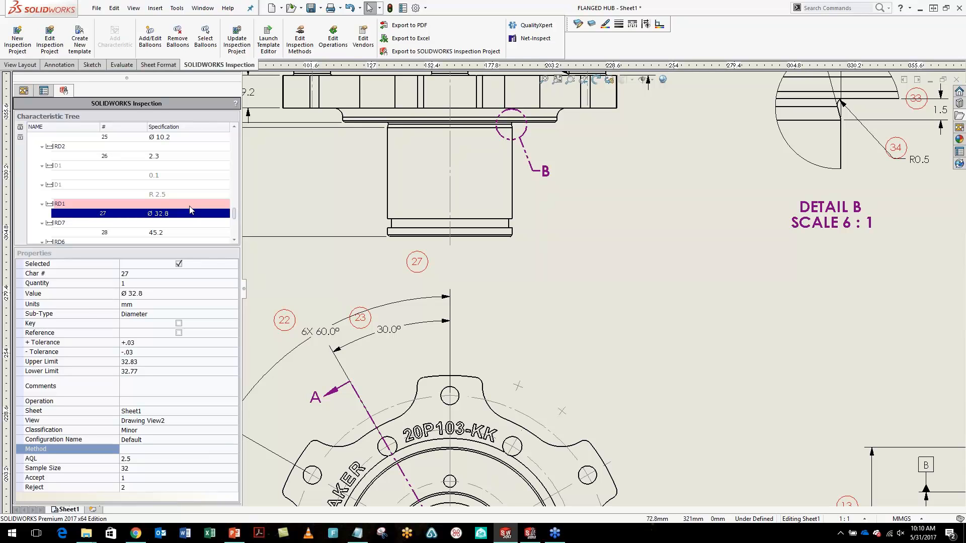
right_click(163, 215)
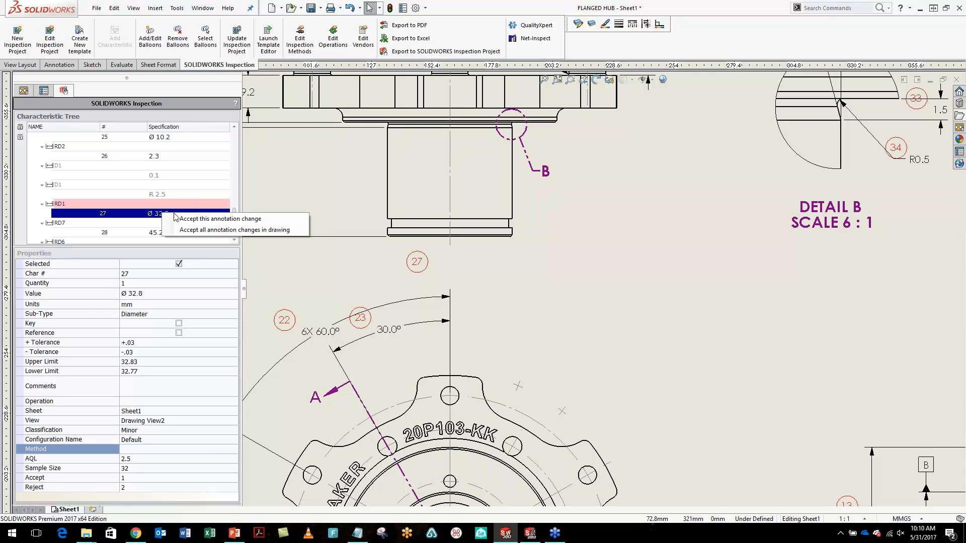
left_click(181, 219)
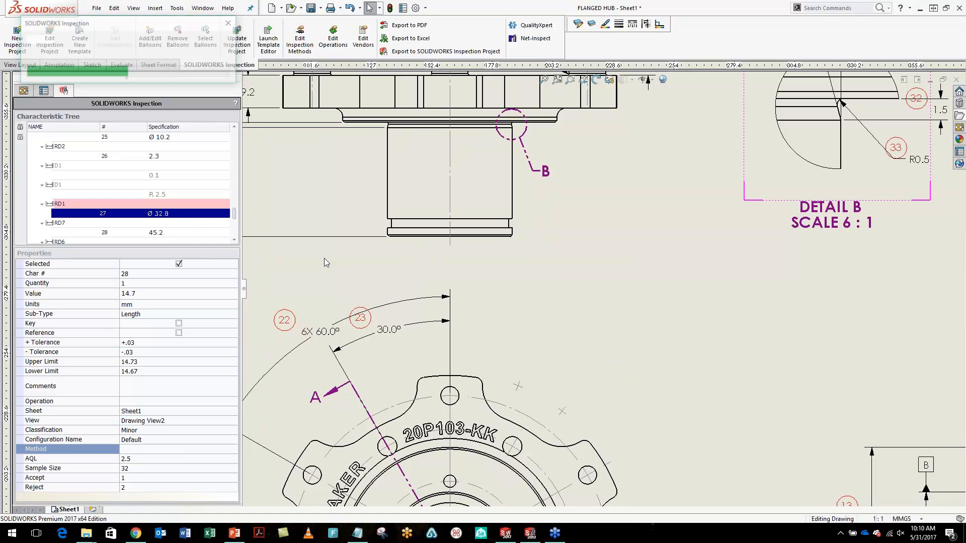
scroll(355, 268, "up", 2)
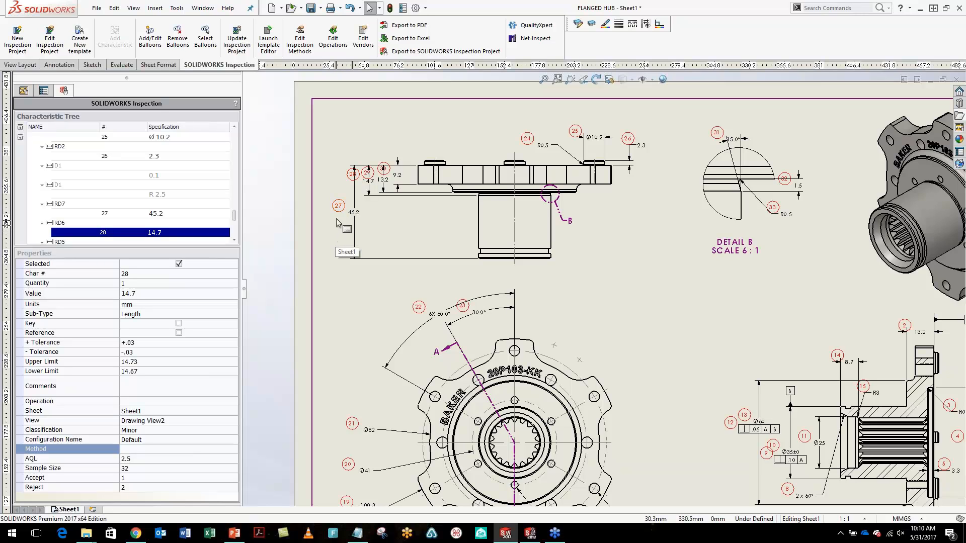
right_click_drag(272, 265, 272, 235)
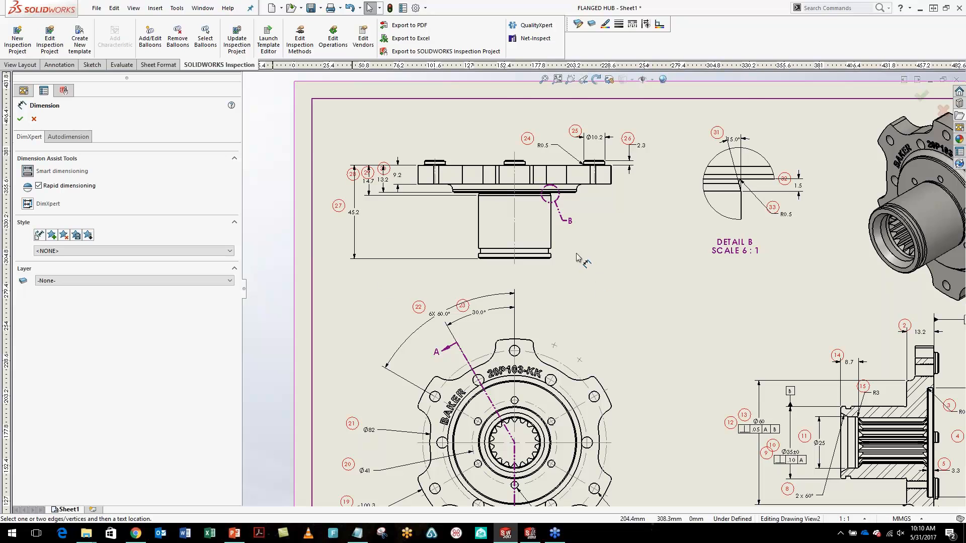
scroll(468, 244, "down", 1)
scroll(460, 234, "down", 1)
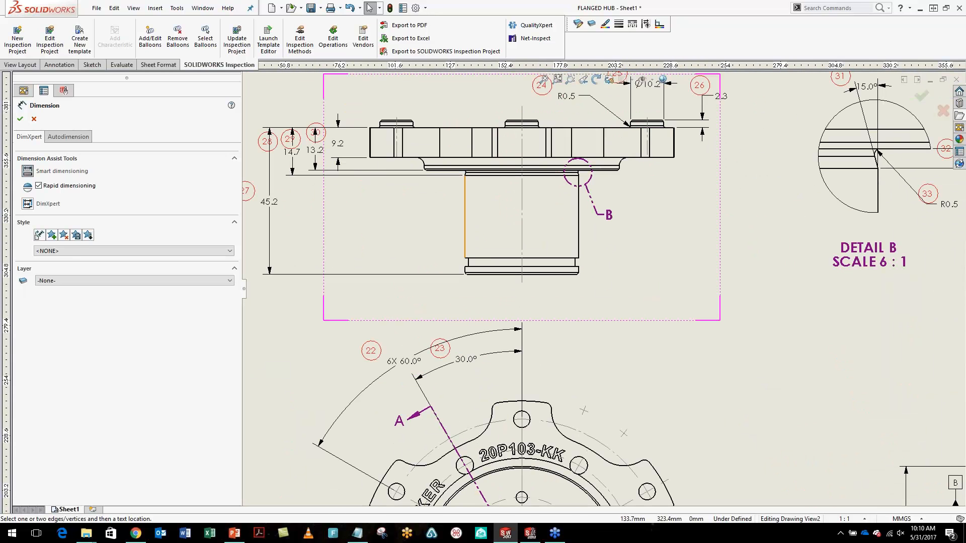
left_click(465, 230)
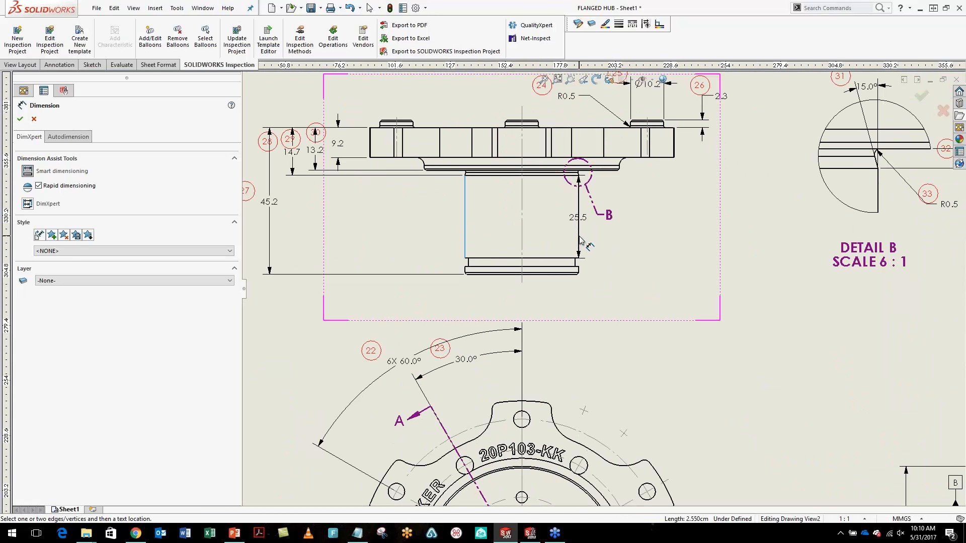
left_click(578, 236)
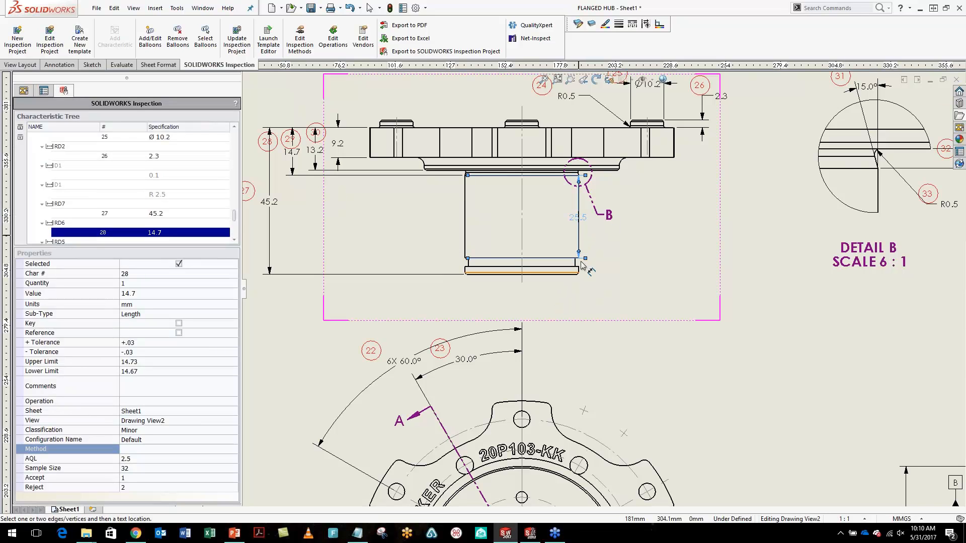
left_click_drag(585, 218, 611, 234)
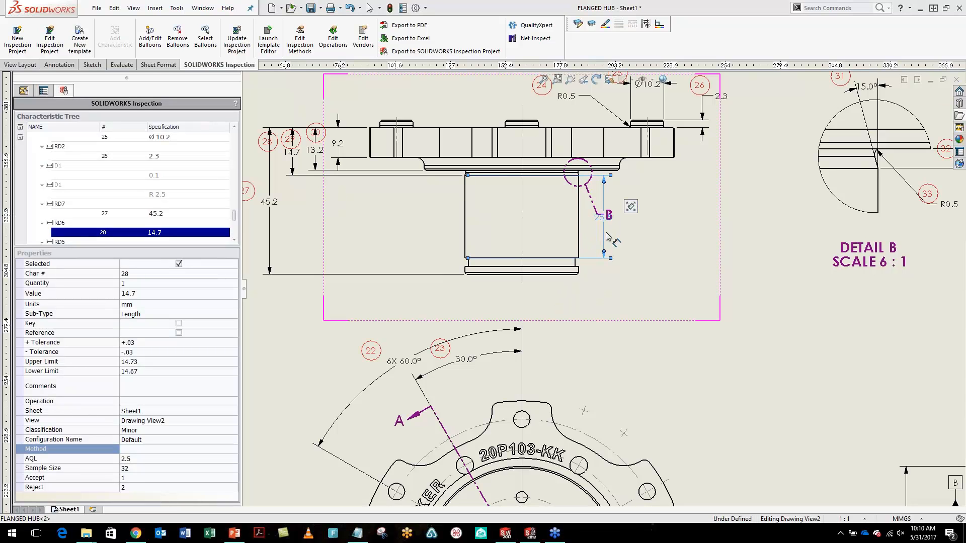
key("Delete")
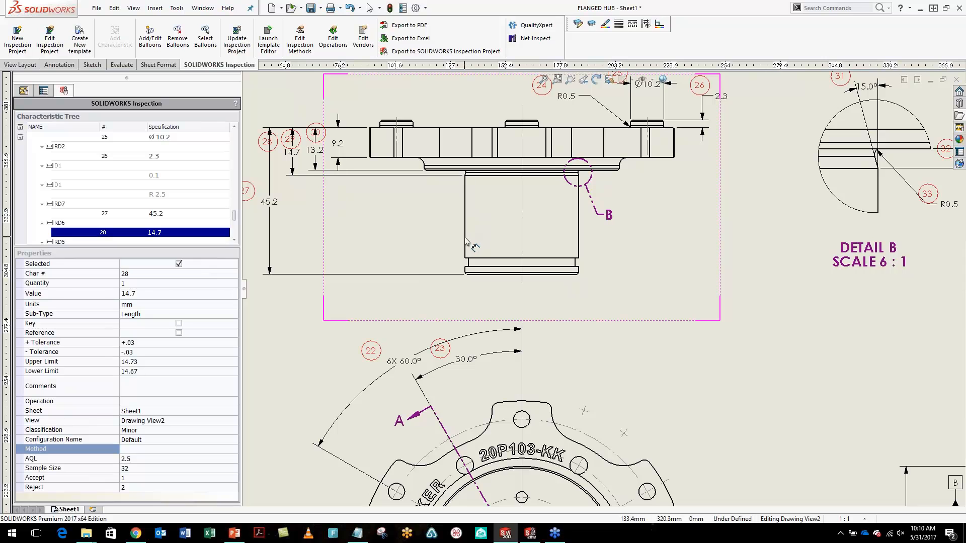
Dimension the hub shaft's diameter between its two vertical edges, placing the dimension below the side view
left_click(465, 236)
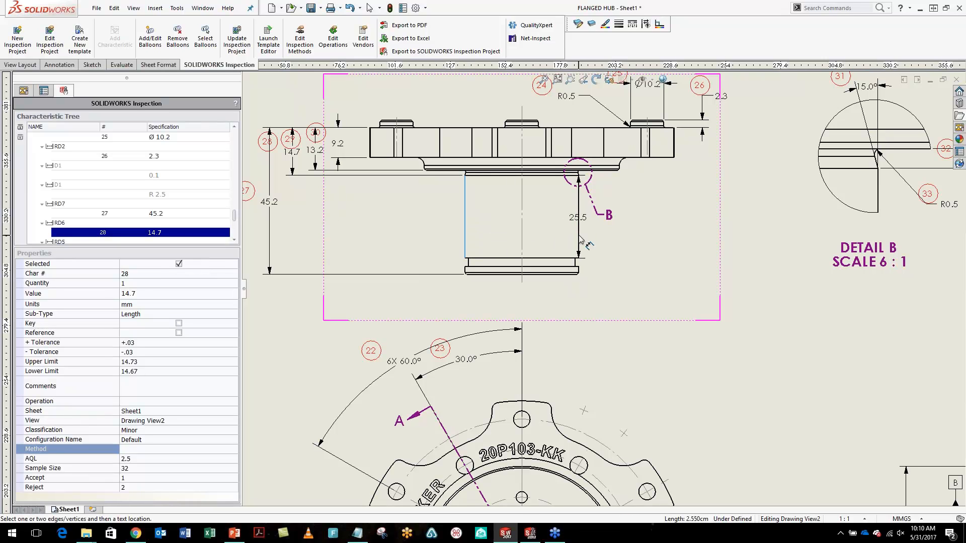
left_click(579, 228)
left_click(542, 301)
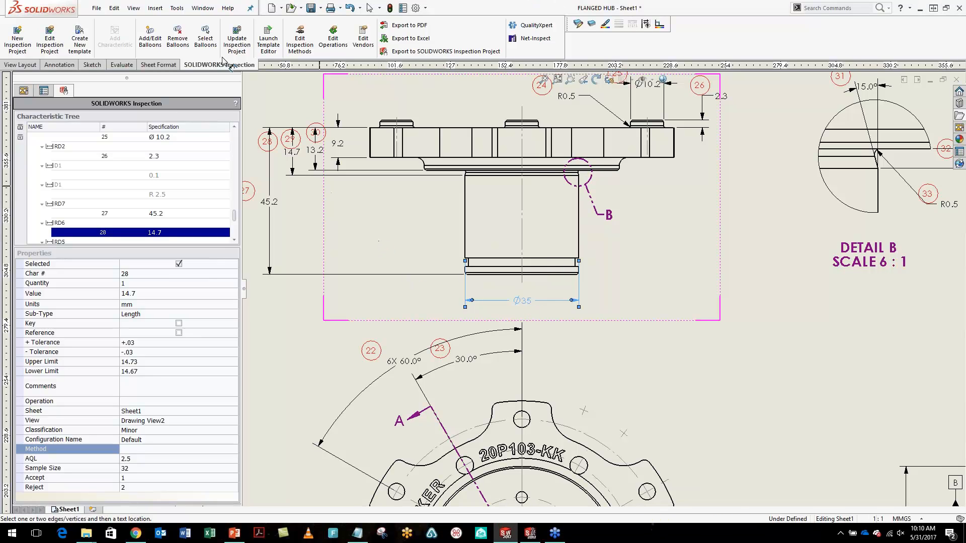
Update the inspection project with the drawing changes and accept this annotation change for the new Ø35 dimension
left_click(236, 38)
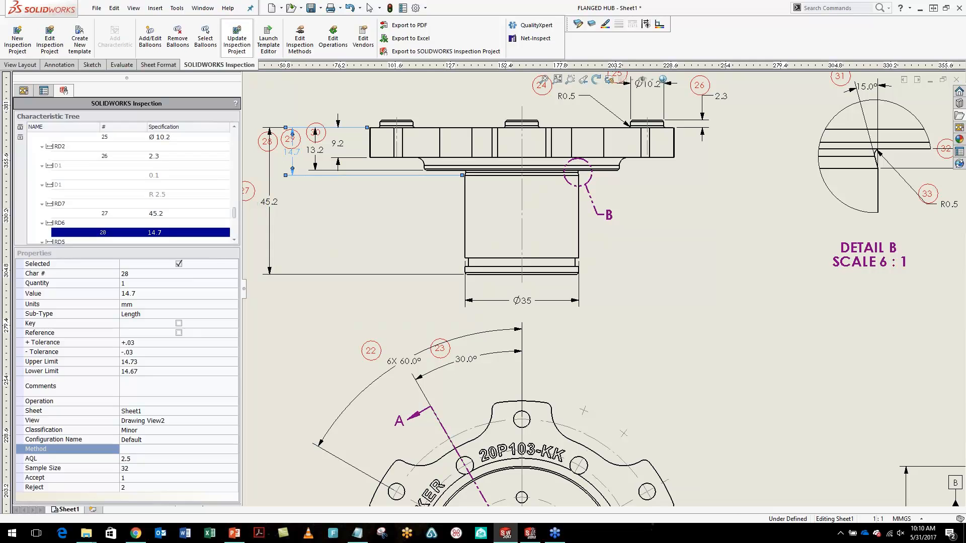
left_click_drag(235, 232, 235, 238)
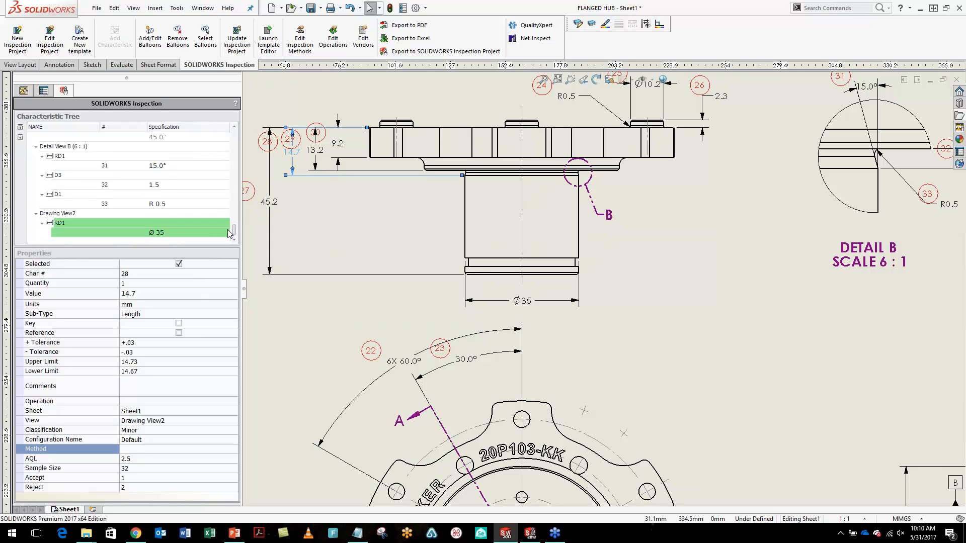
right_click(160, 233)
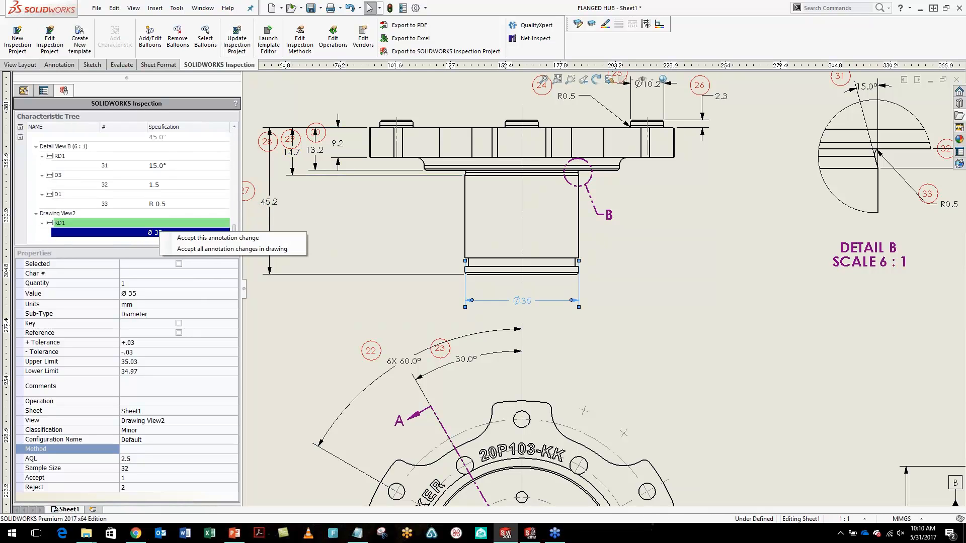
left_click(180, 239)
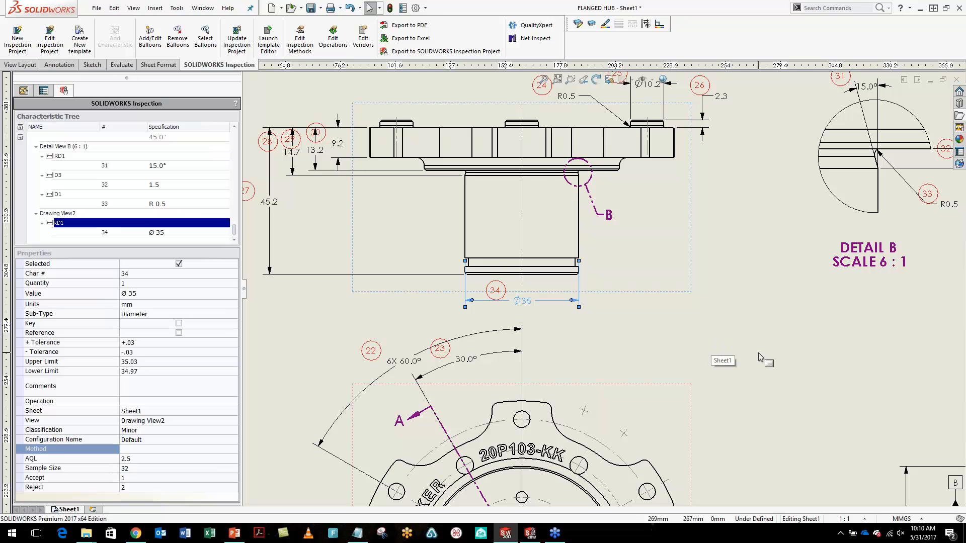
In the drawing's layer properties, hide and show the Balloons layer again, and change its colour to blue
scroll(757, 352, "up", 1)
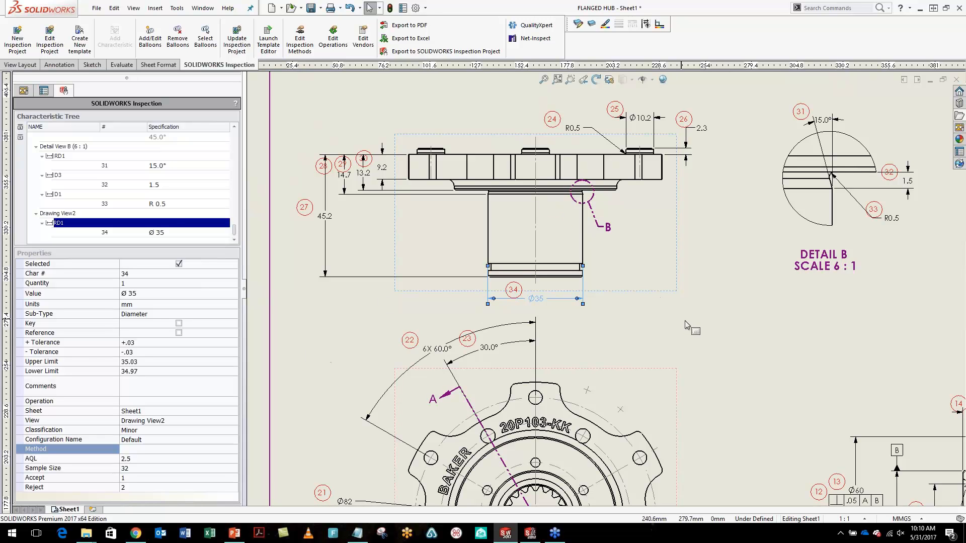
scroll(720, 325, "up", 4)
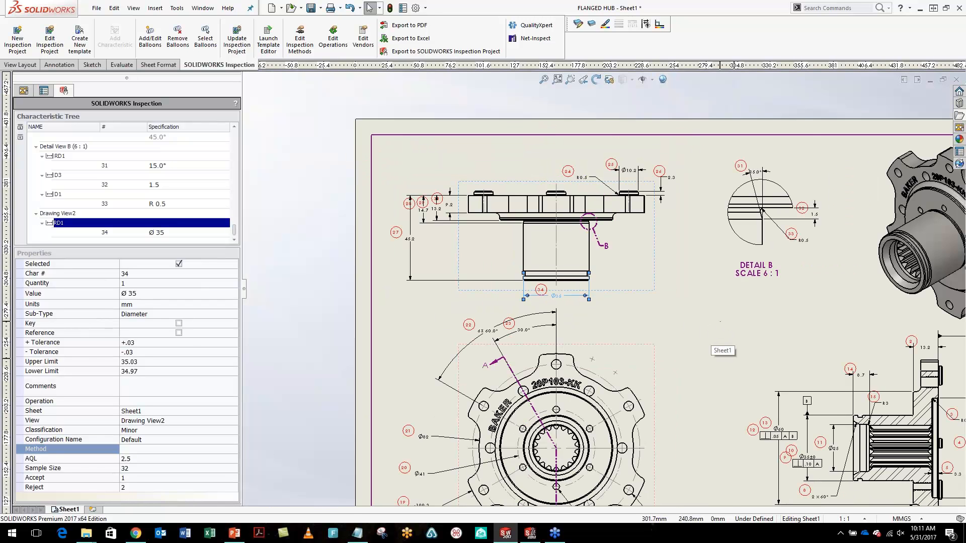
scroll(785, 455, "down", 3)
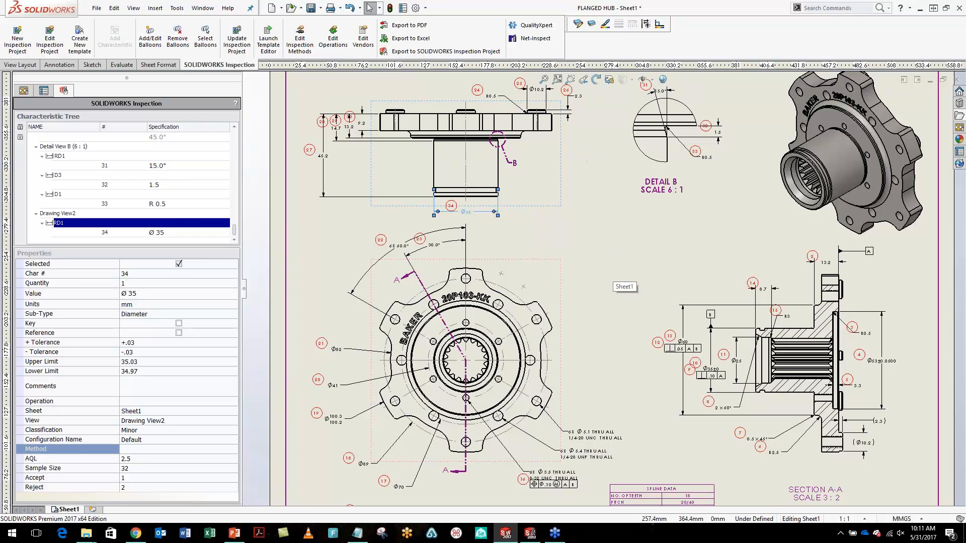
left_click(591, 26)
left_click_drag(265, 143, 228, 124)
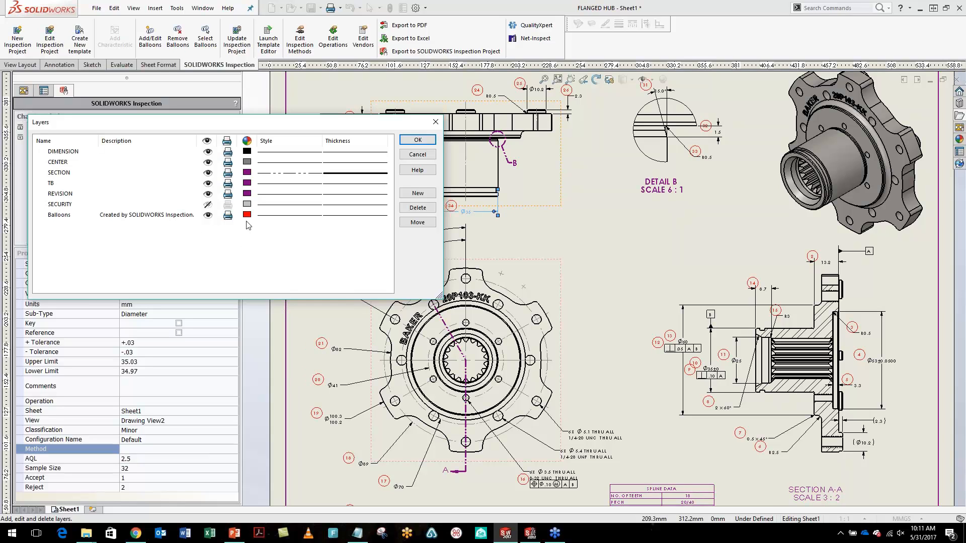
left_click(207, 215)
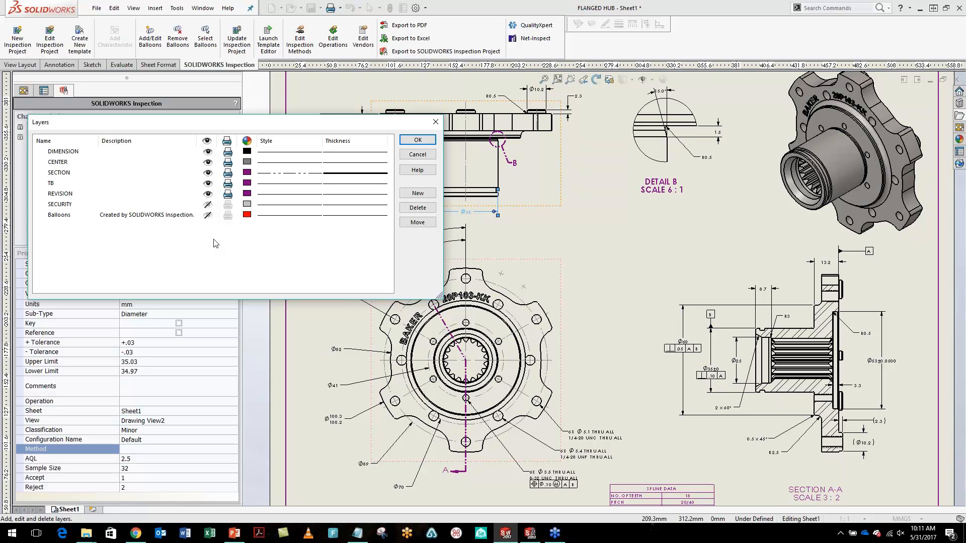
left_click(208, 215)
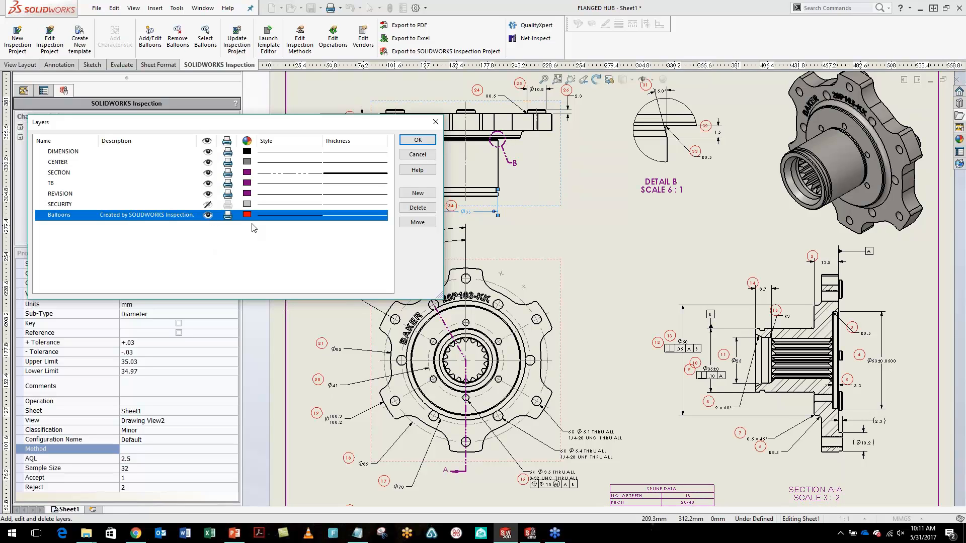
left_click(246, 214)
left_click(242, 190)
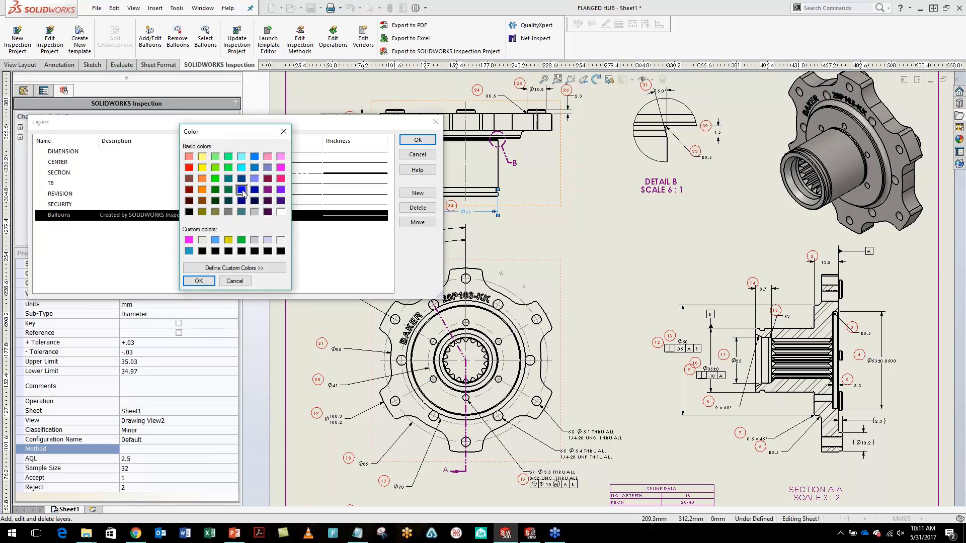
left_click(199, 281)
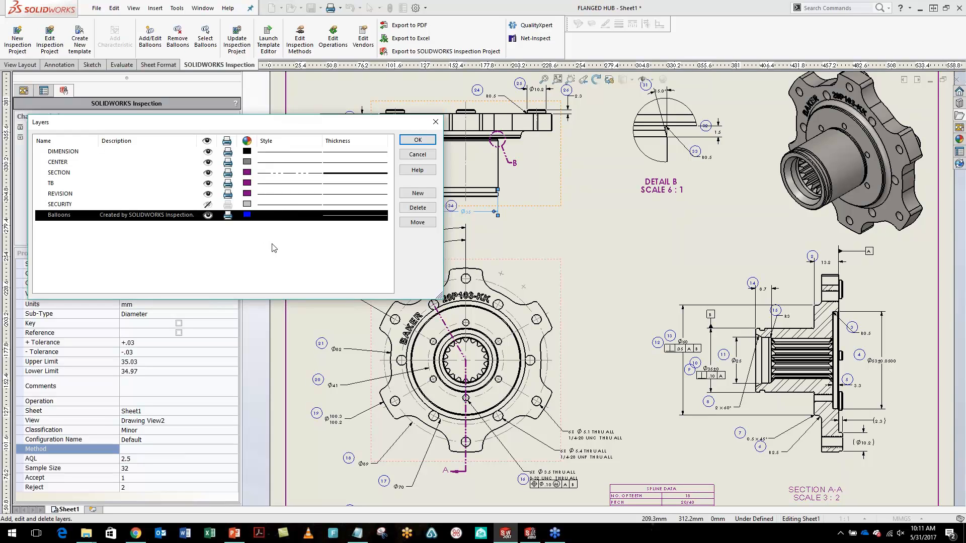
left_click(417, 140)
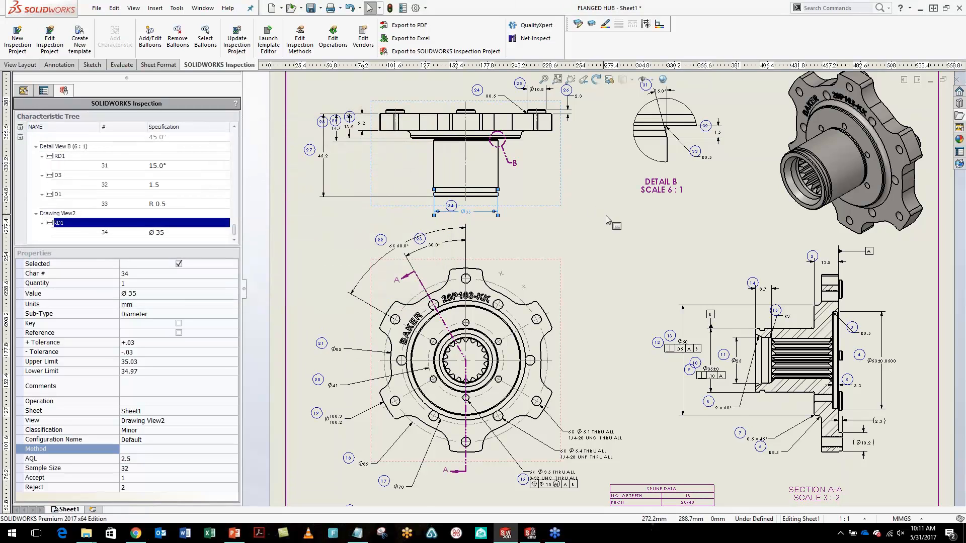
Start a new inspection project from scratch, removing the existing one, using 2017 Template.swidot
scroll(608, 218, "up", 1)
left_click(605, 244)
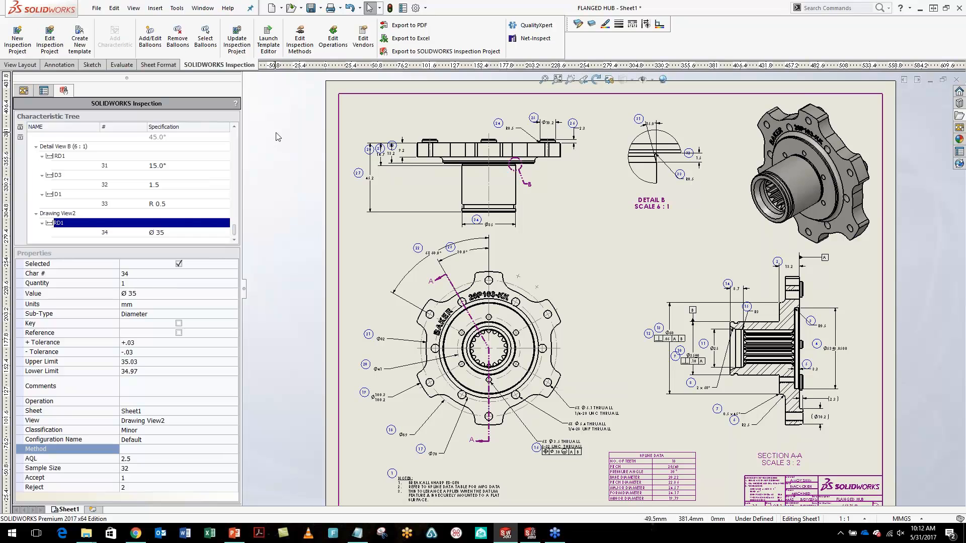
left_click(22, 42)
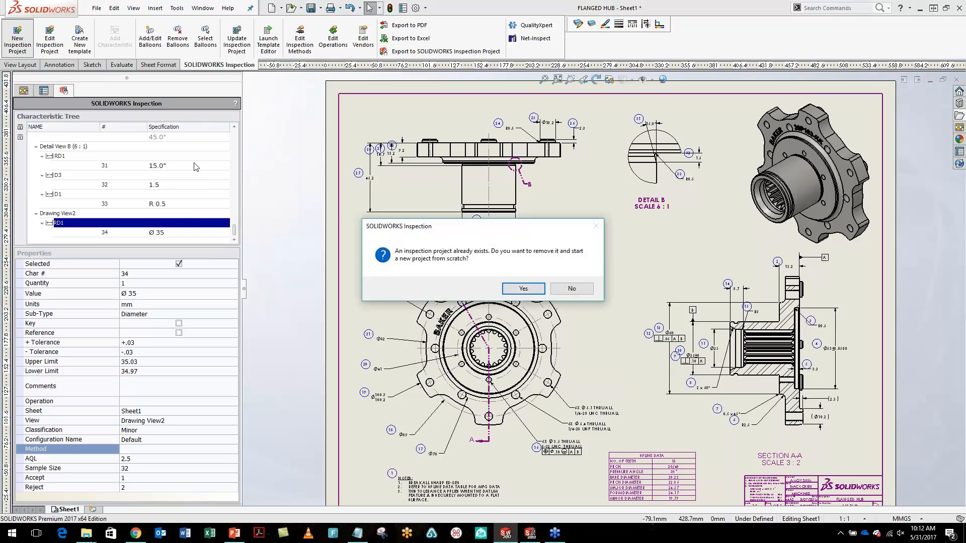
left_click(521, 287)
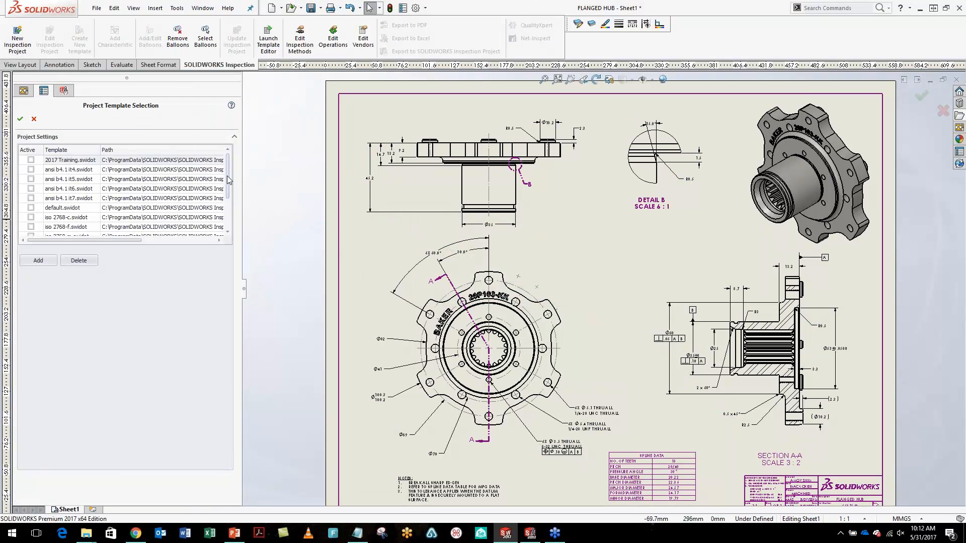
scroll(229, 180, "down", 2)
left_click(31, 227)
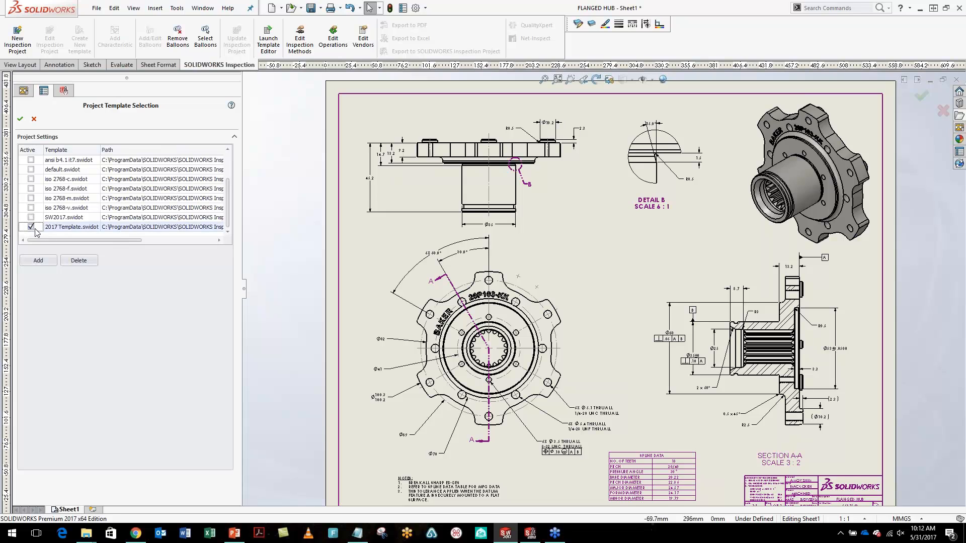
left_click(21, 119)
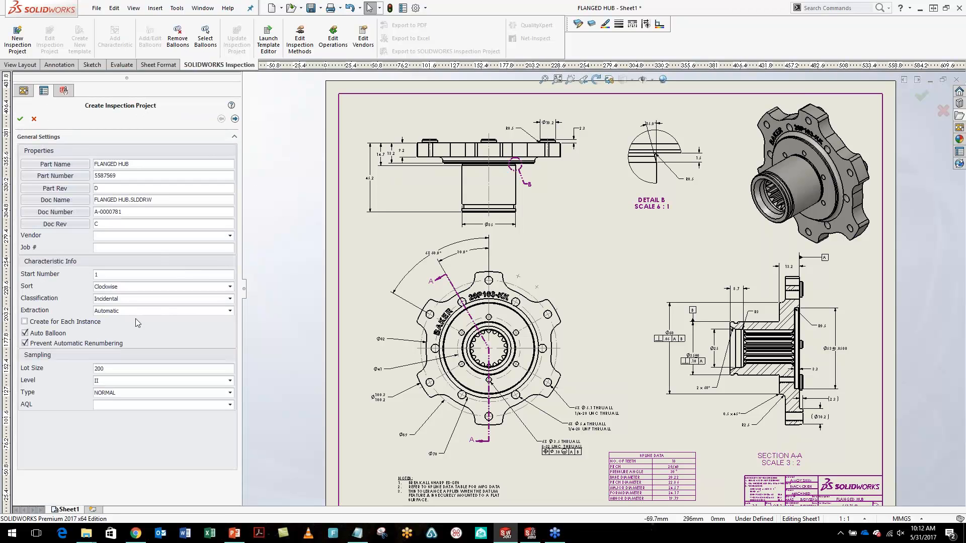
Set the extraction to Manual, the vendor to ACME and the job number to 1205317, and create the inspection project
left_click(230, 311)
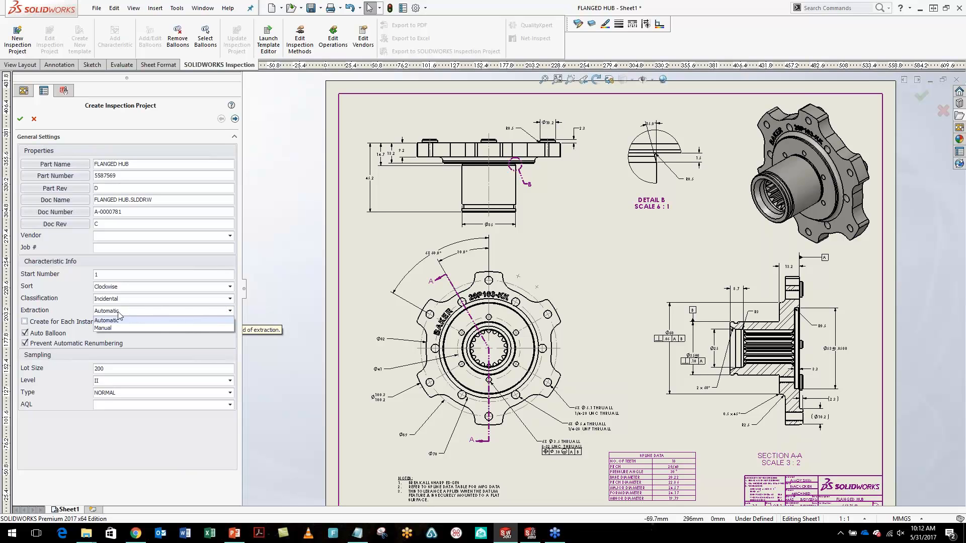
left_click(117, 328)
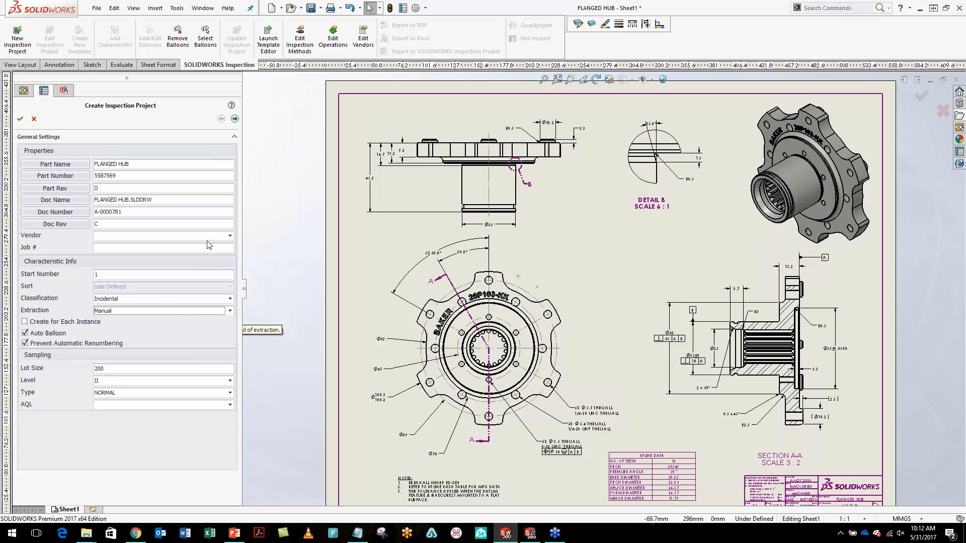
left_click(230, 236)
left_click(192, 246)
left_click(192, 248)
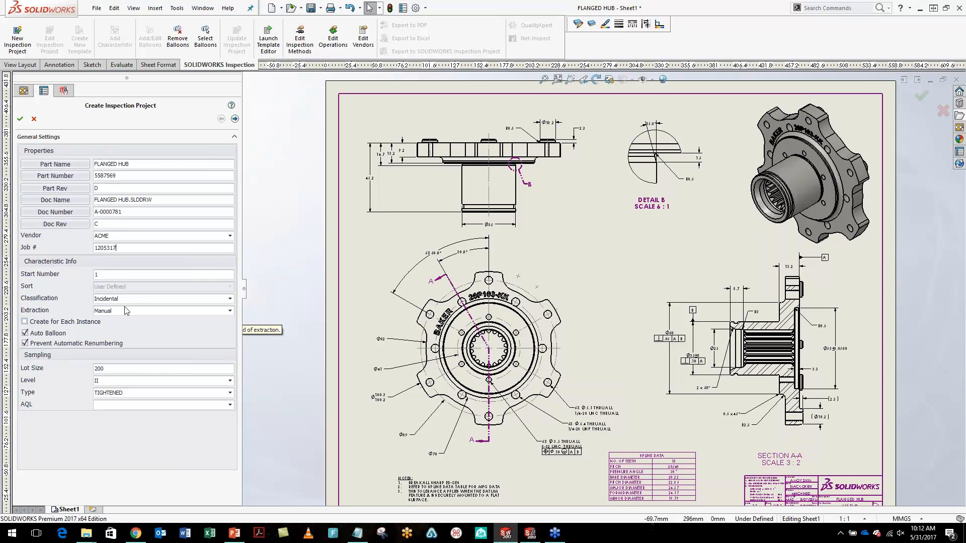
left_click(21, 118)
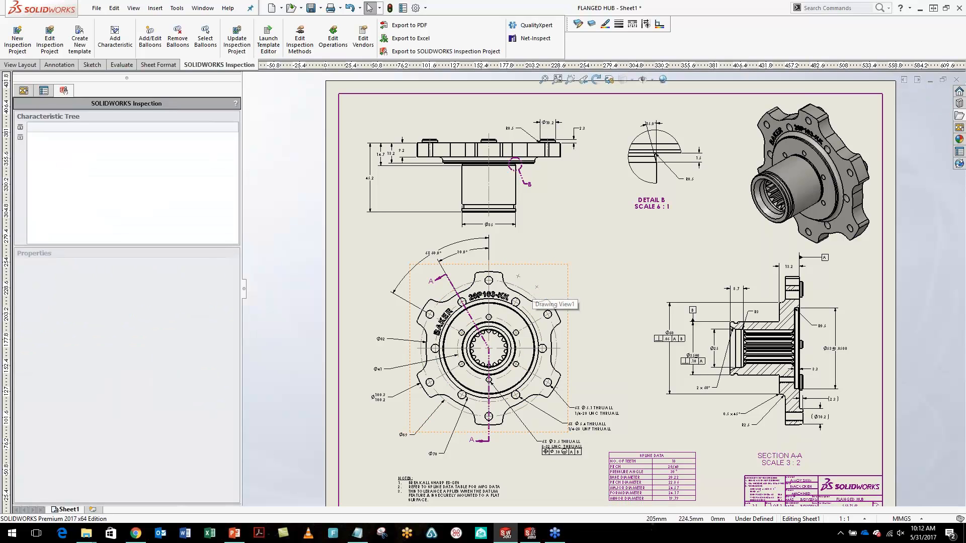
Manually add characteristics in Section A-A for R2.5 and 0.5 x 45°, and for the 2 x 60°, Ø35, Ø25 and Ø60 annotations
left_click(117, 41)
scroll(796, 429, "down", 2)
scroll(796, 429, "down", 3)
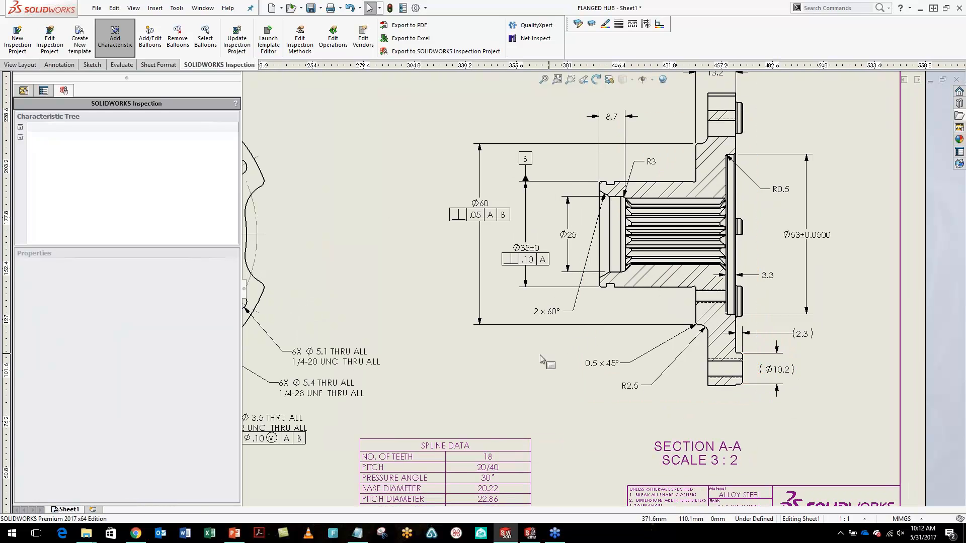
left_click_drag(532, 347, 673, 405)
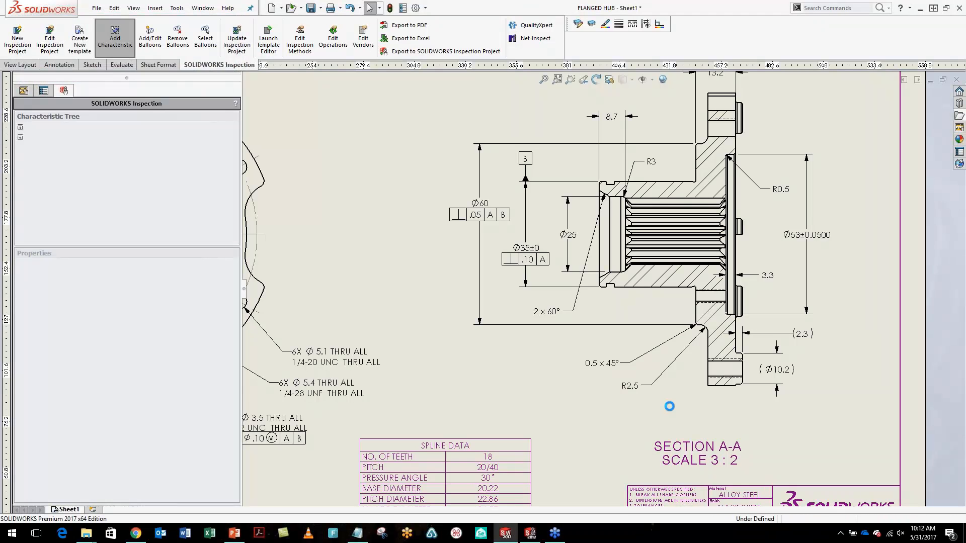
scroll(640, 400, "up", 1)
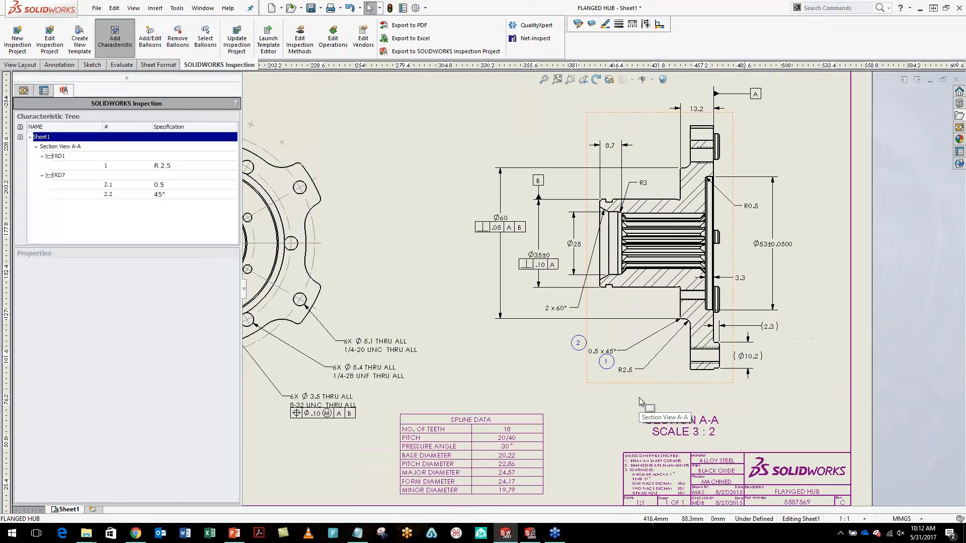
left_click_drag(446, 114, 600, 327)
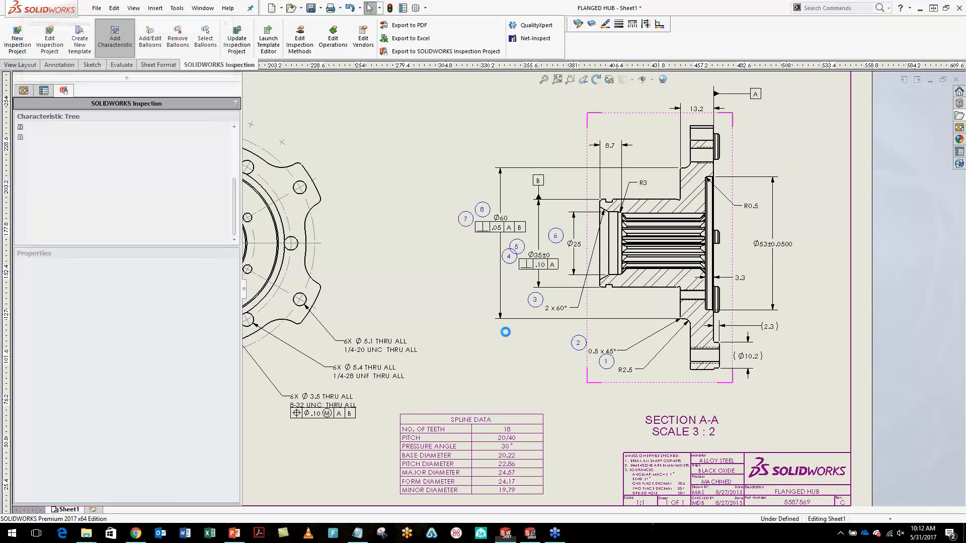
Add characteristics for the front view's ballooned diameters, hole callouts, and 6X 60.0° and 30.0° angles together by selecting the whole view
scroll(393, 263, "down", 1)
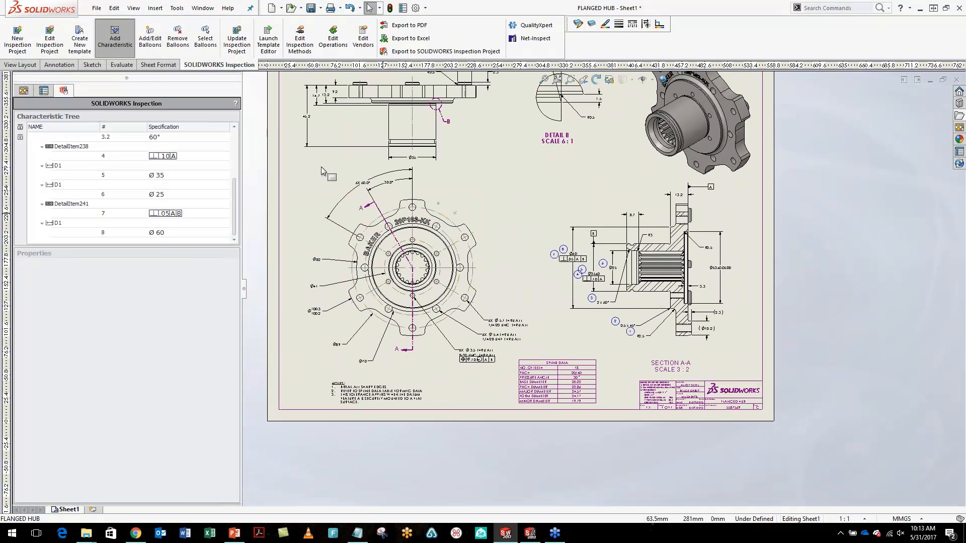
left_click_drag(288, 162, 565, 361)
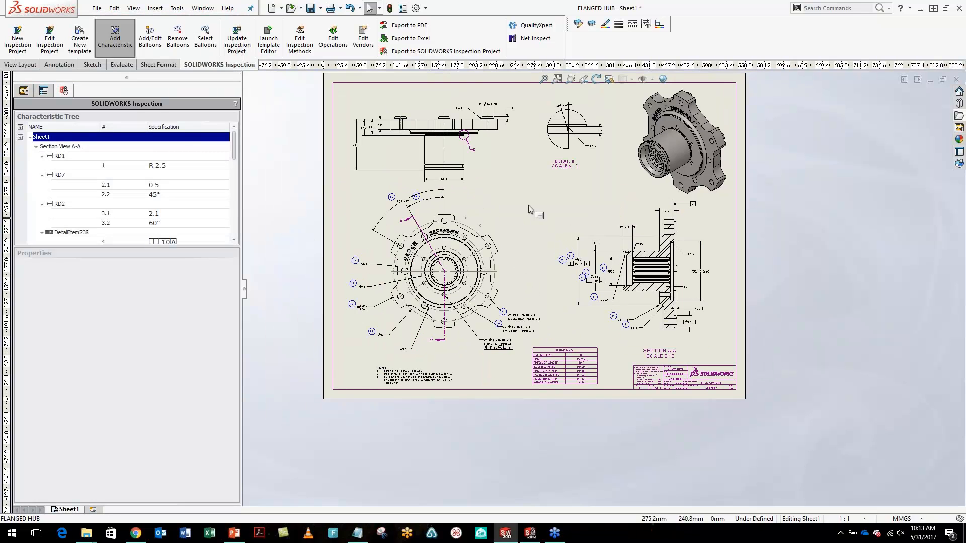
scroll(521, 184, "down", 2)
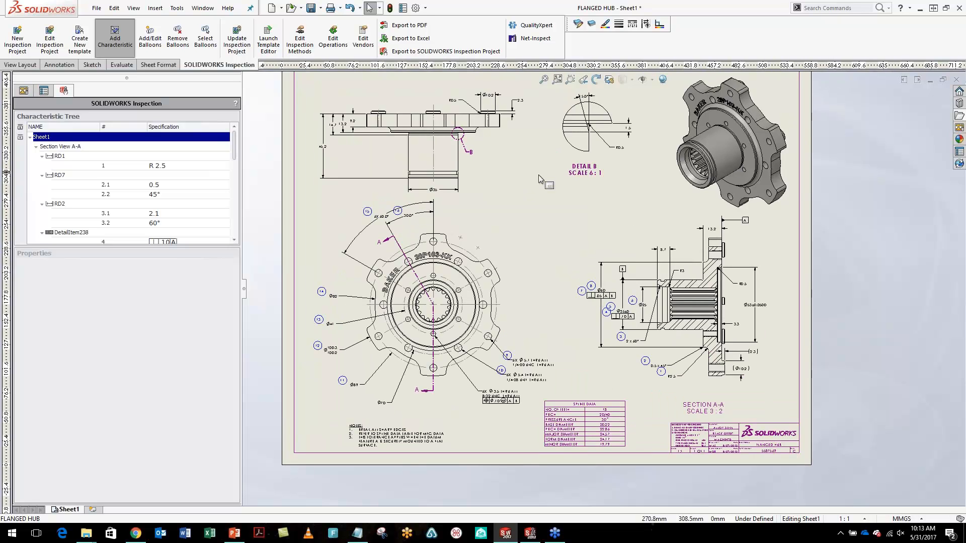
middle_click_drag(538, 192, 538, 225)
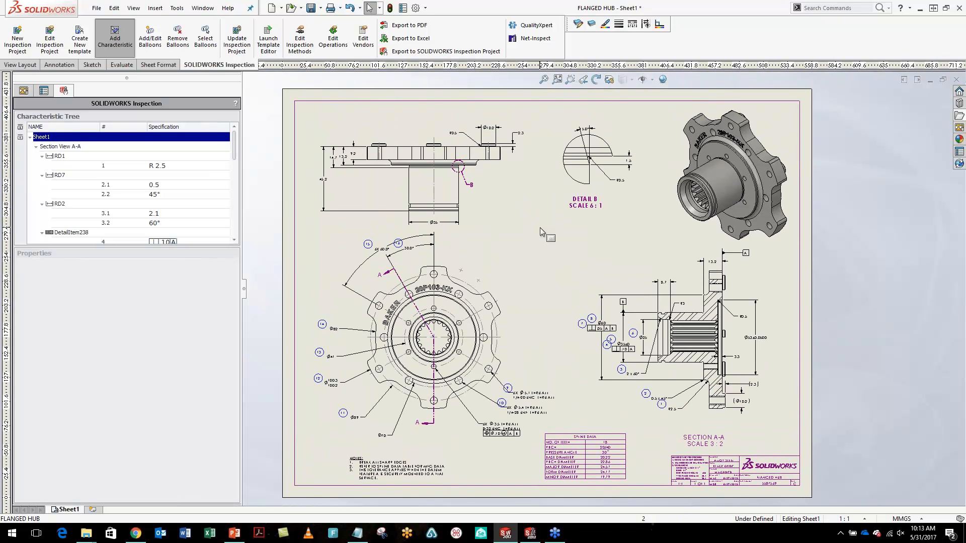
Export the ballooned drawing to a SOLIDWORKS Inspection project file named FLANGED HUB2.ixprj
left_click(447, 53)
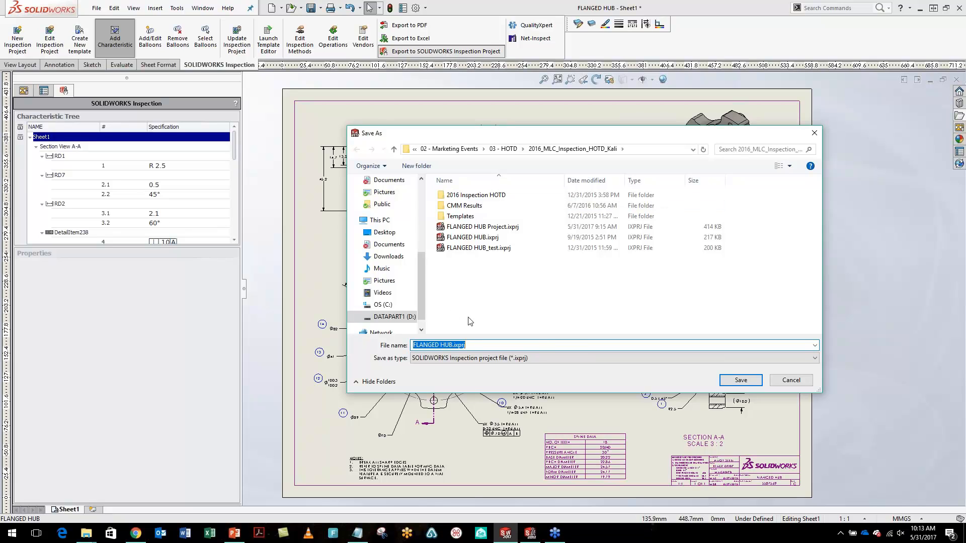
left_click(454, 345)
left_click(756, 383)
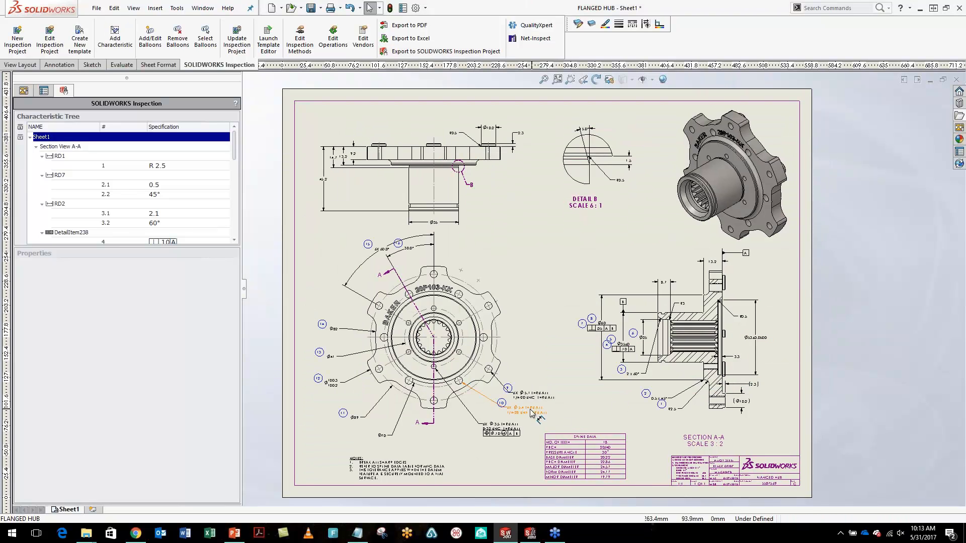
left_click(237, 537)
left_click(430, 444)
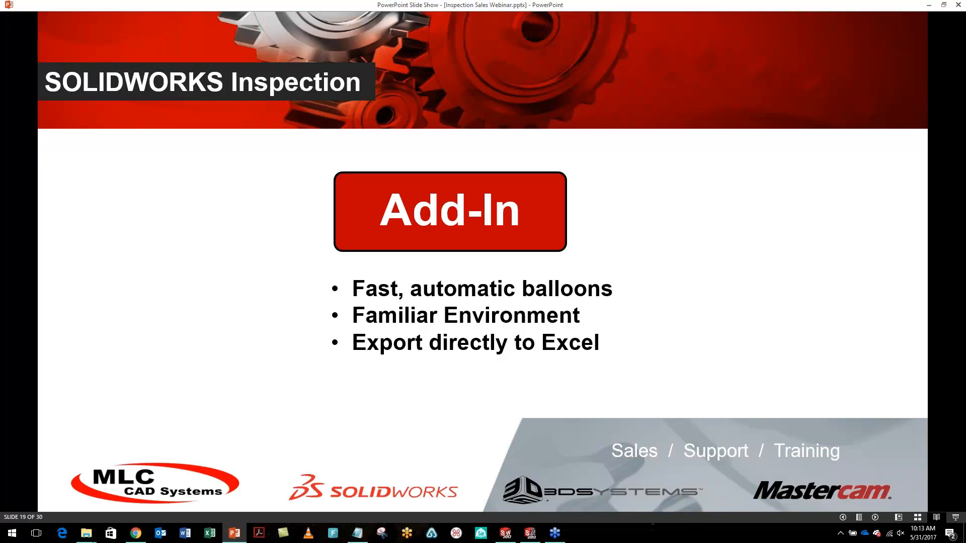
key("Right")
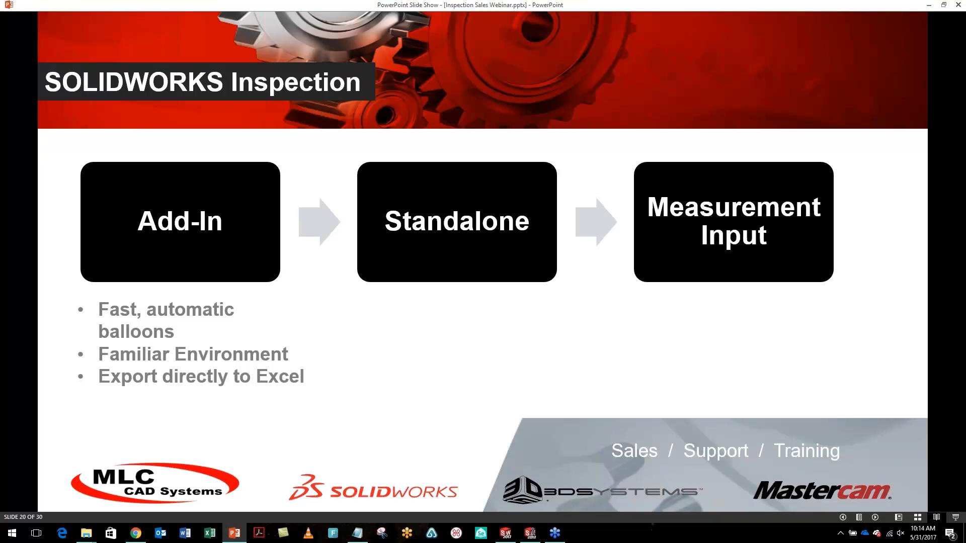
key("Right")
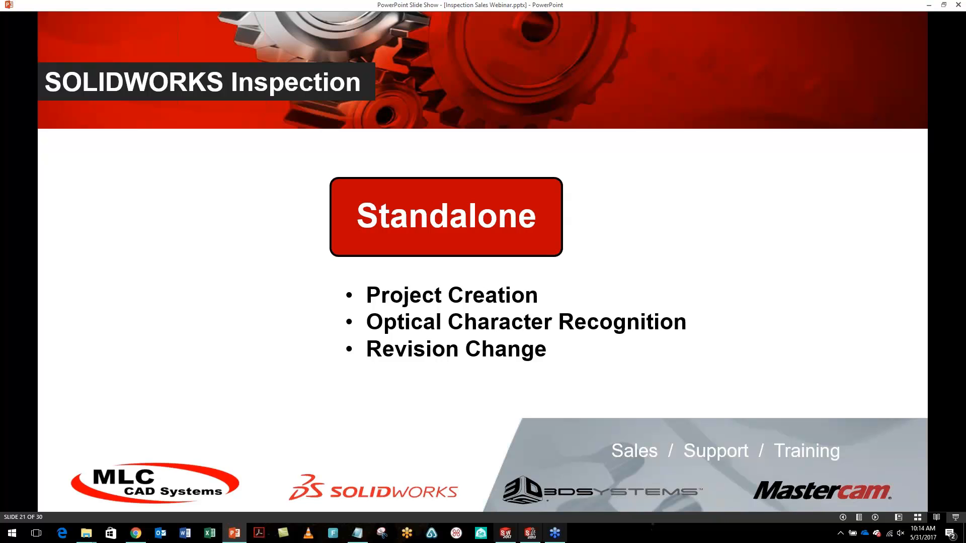
Switch to standalone SOLIDWORKS Inspection and open FLANGED HUB Project.ixprj from the 2016 inspection folder under 03 - HOTD on drive D
left_click(530, 533)
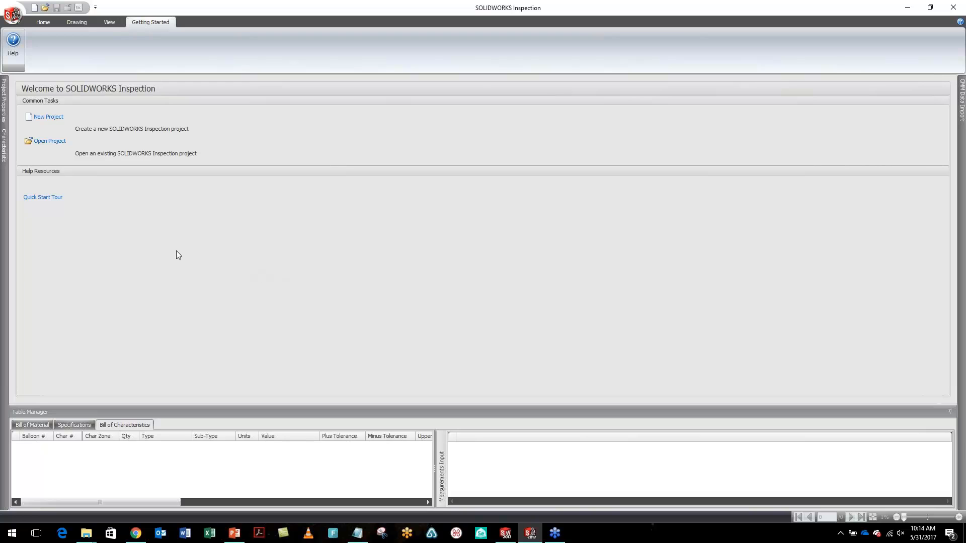
left_click(47, 142)
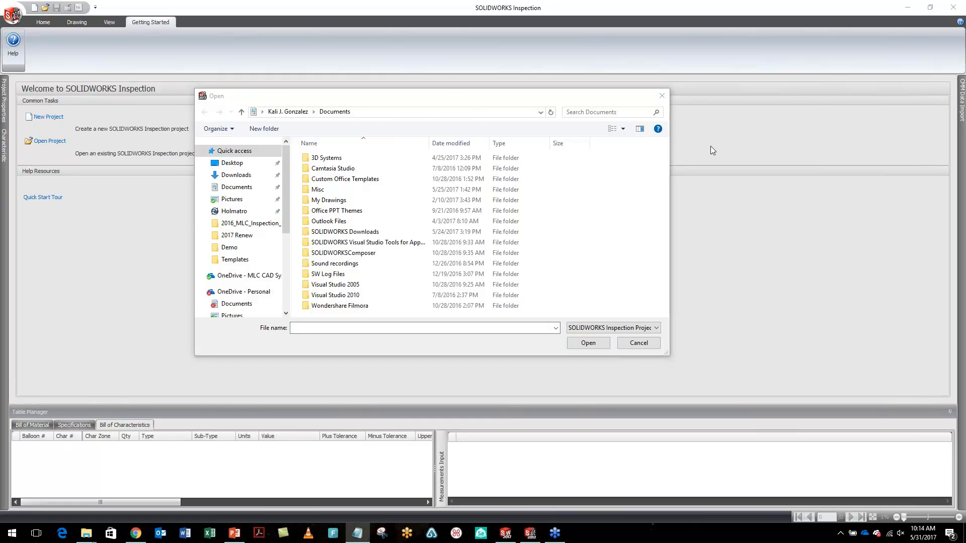
left_click(425, 114)
type("D:\\02 - Marketing Events\\03 - HOTD\\2016_MLC_Inspection_HOTD_Kali")
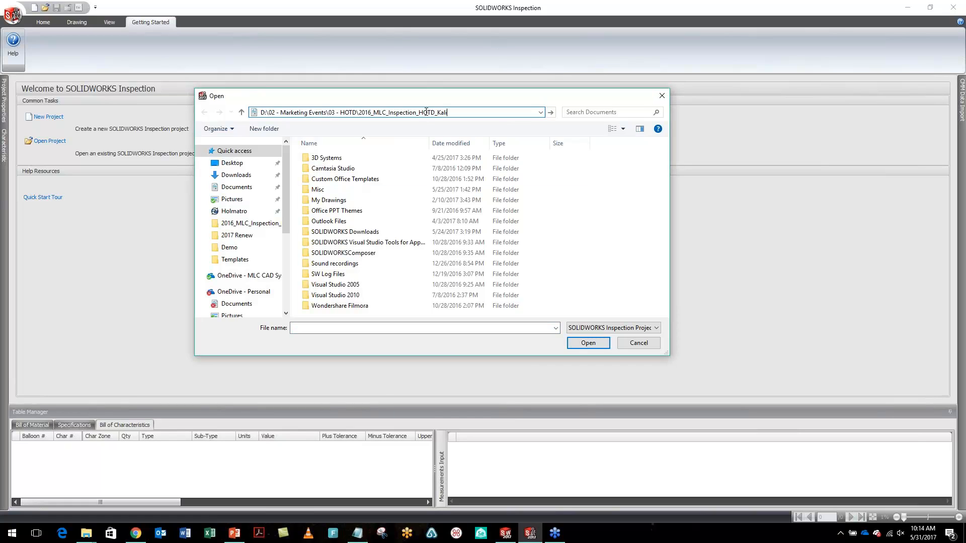
left_click(553, 112)
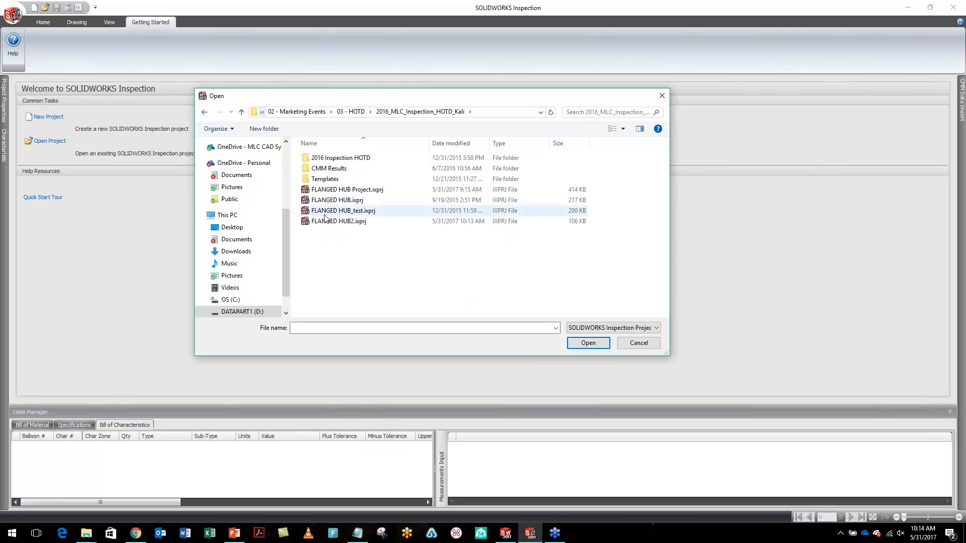
double_click(355, 191)
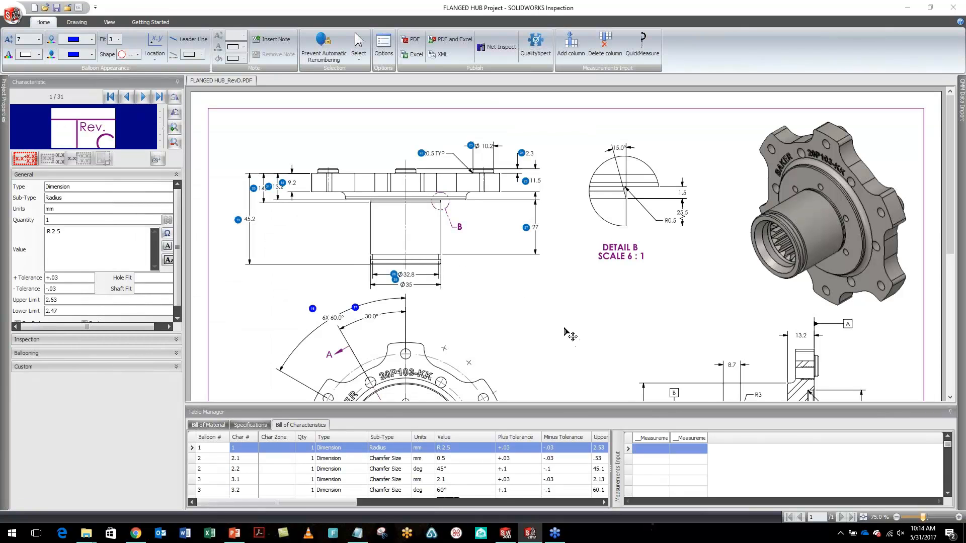
Close the FLANGED HUB Project file and open FLANGED HUB2.ixprj from the same folder instead
scroll(574, 335, "up", 2)
scroll(573, 335, "down", 5)
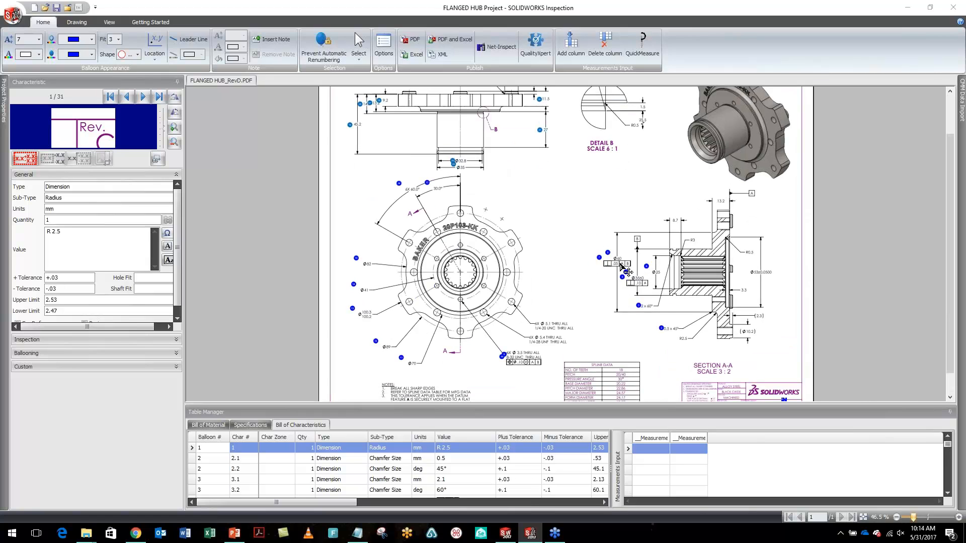
left_click(16, 20)
left_click(47, 134)
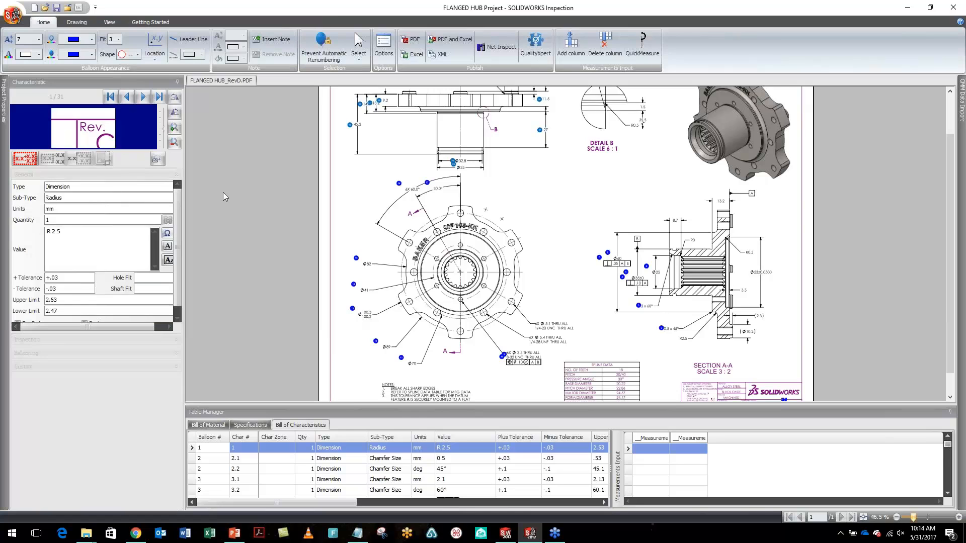
left_click(15, 18)
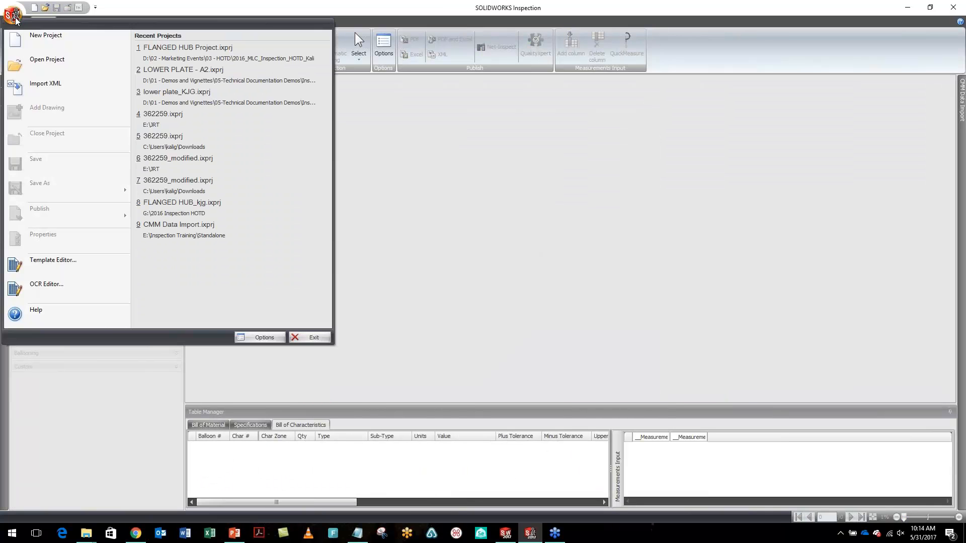
left_click(54, 50)
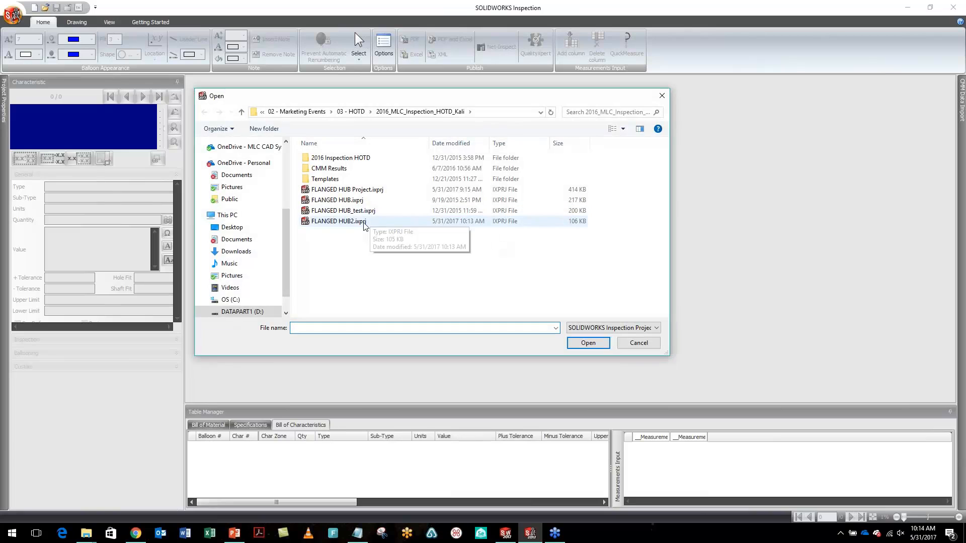
double_click(363, 222)
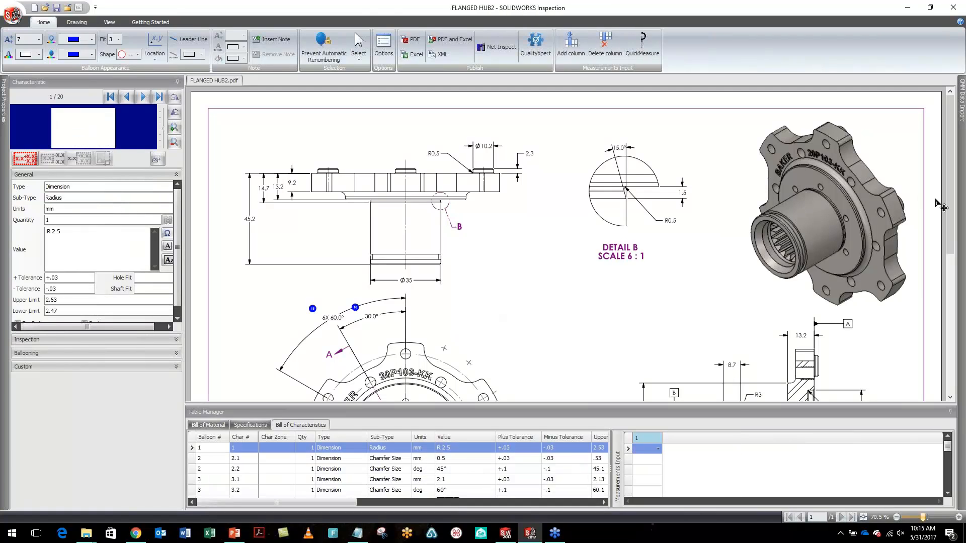
Examine the imported balloons on the drawing and the bill of characteristics, adjusting the table's height
mouse_move(949, 200)
left_mouse_down()
mouse_move(955, 331)
mouse_move(954, 311)
left_mouse_up()
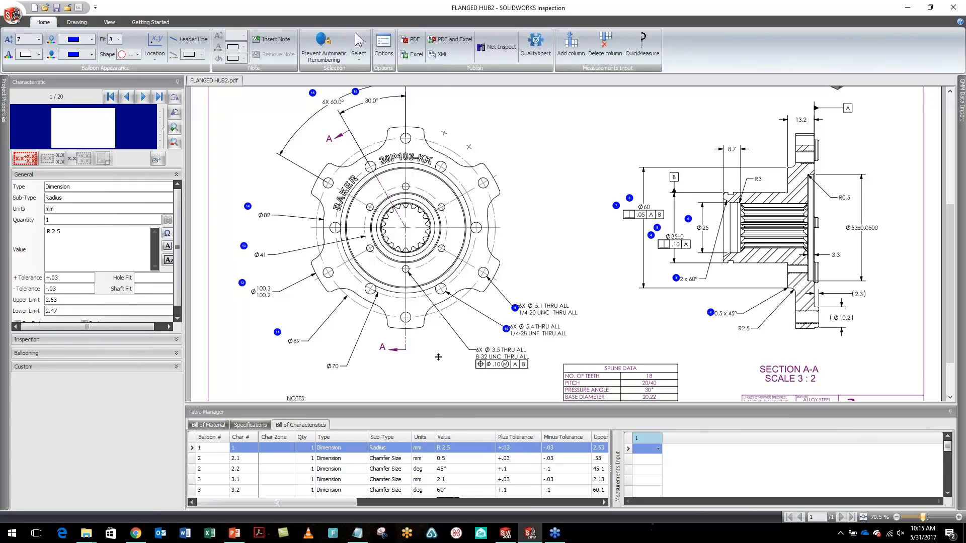
left_click_drag(438, 356, 438, 345)
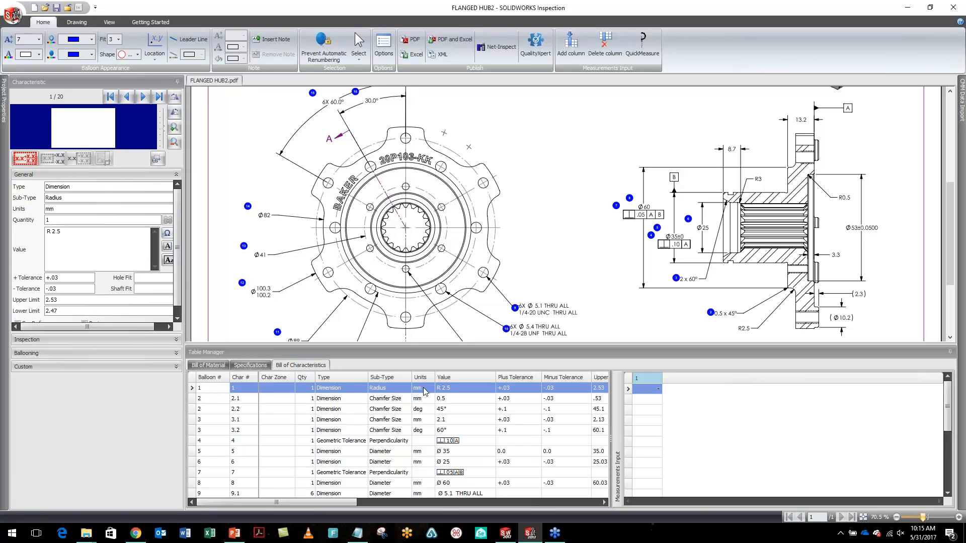
mouse_move(356, 505)
left_mouse_down()
mouse_move(584, 493)
mouse_move(353, 503)
left_mouse_up()
left_click_drag(476, 345, 475, 433)
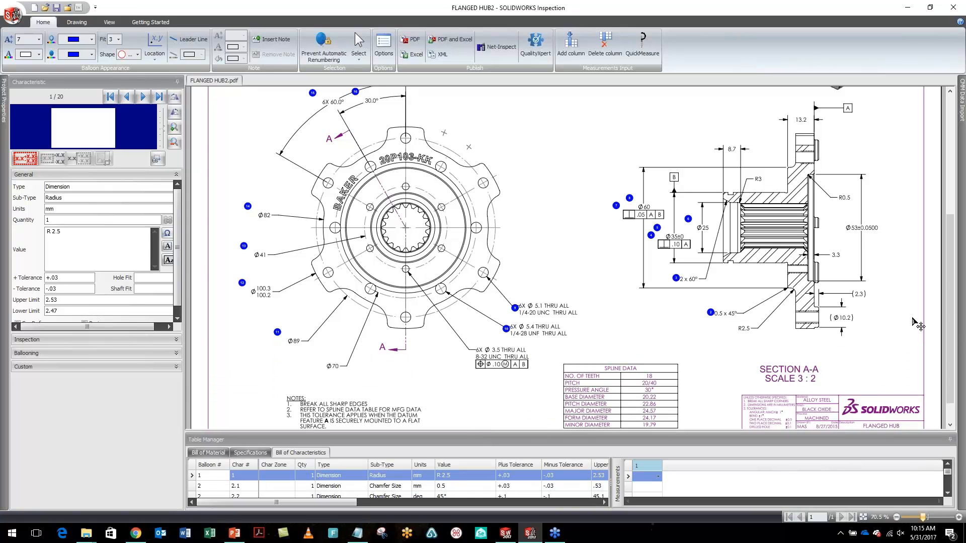
left_click_drag(950, 289, 951, 174)
left_click(4, 111)
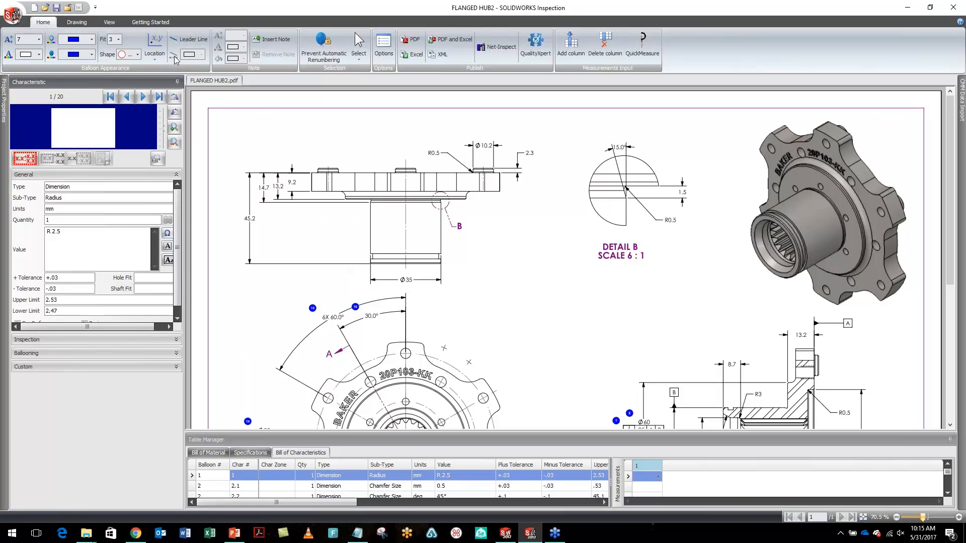
Extract the 45.2 overall height in the upper view as a dimension characteristic and check its properties
left_click(120, 23)
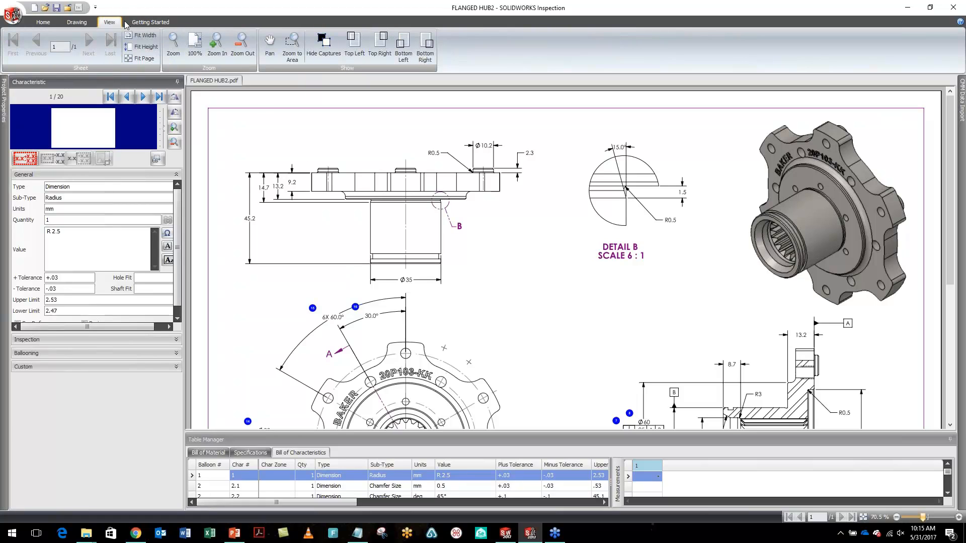
left_click(293, 50)
mouse_move(216, 118)
left_mouse_down()
mouse_move(519, 245)
mouse_move(594, 301)
mouse_move(586, 291)
left_mouse_up()
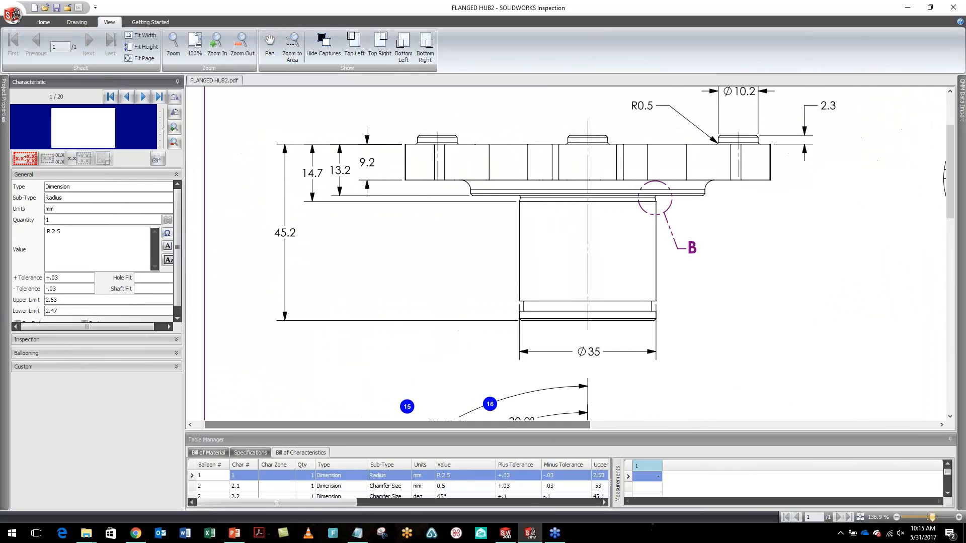
left_click(76, 22)
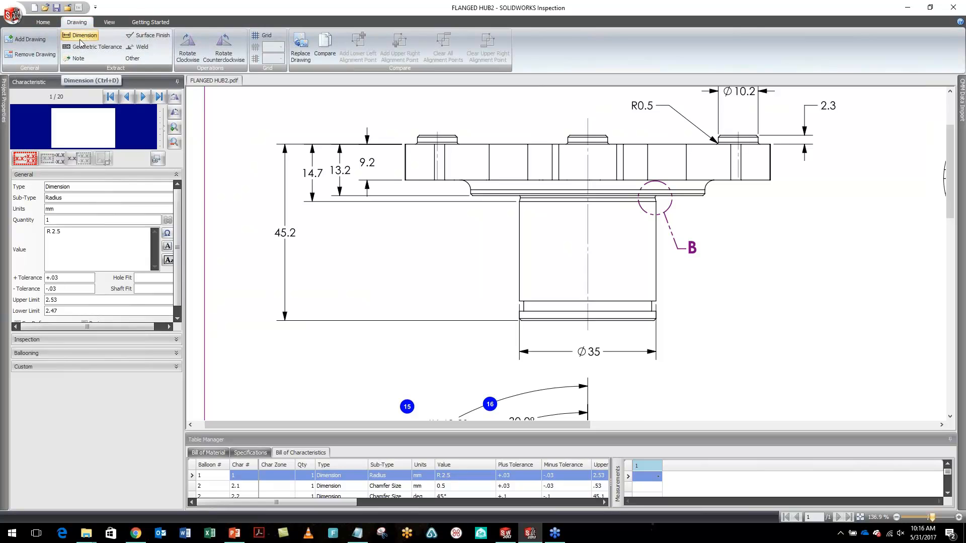
left_click(83, 38)
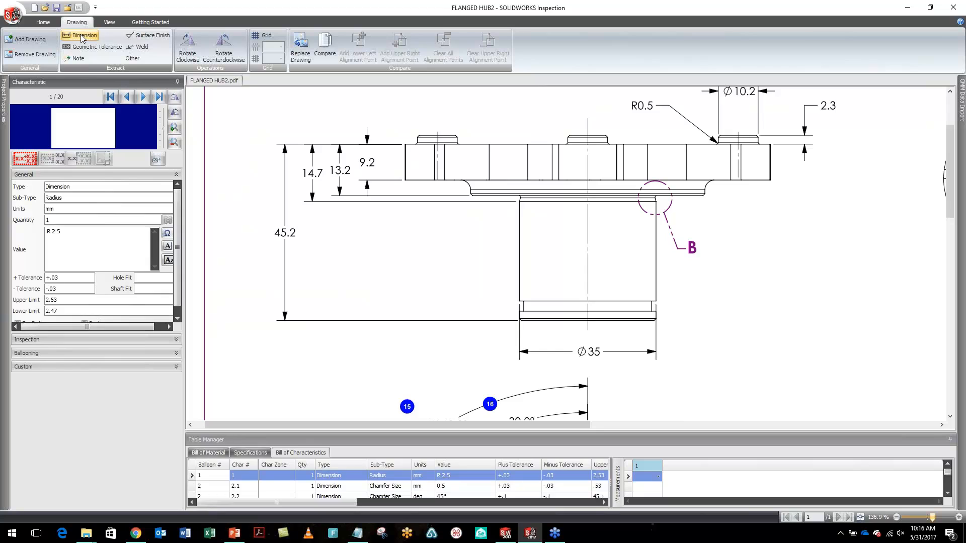
left_click_drag(270, 227, 308, 240)
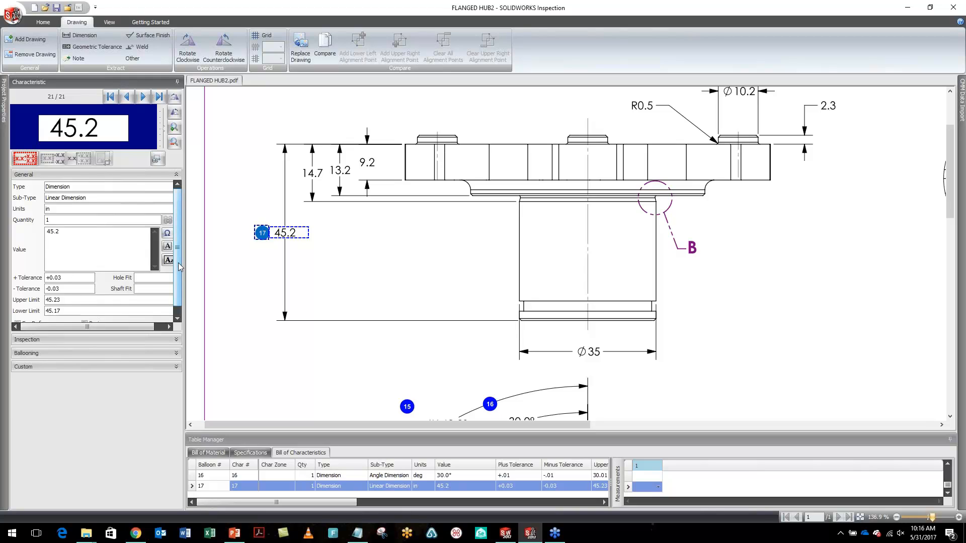
scroll(57, 301, "down", 1)
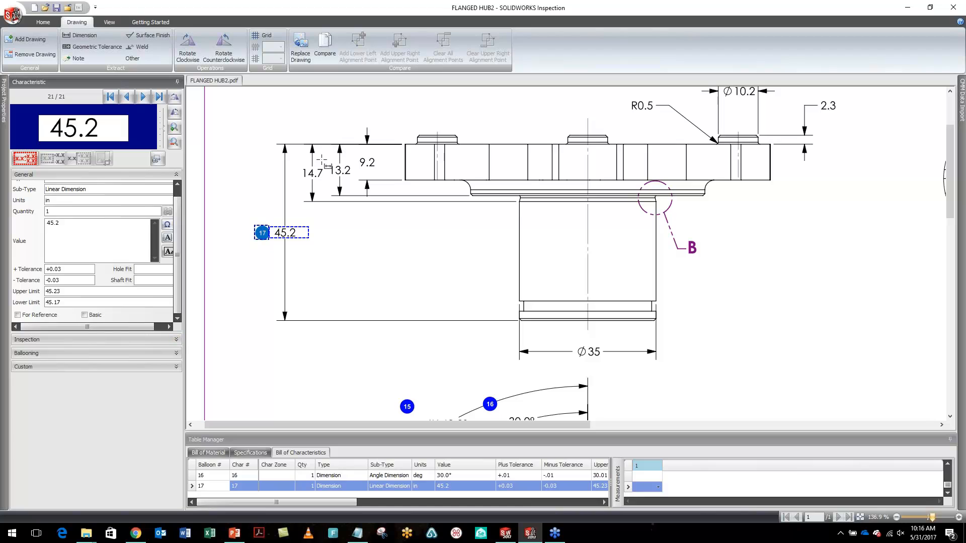
Extract the 14.7, 13.2, 9.2 and Ø35 dimensions of the same view as characteristics
left_click(328, 177)
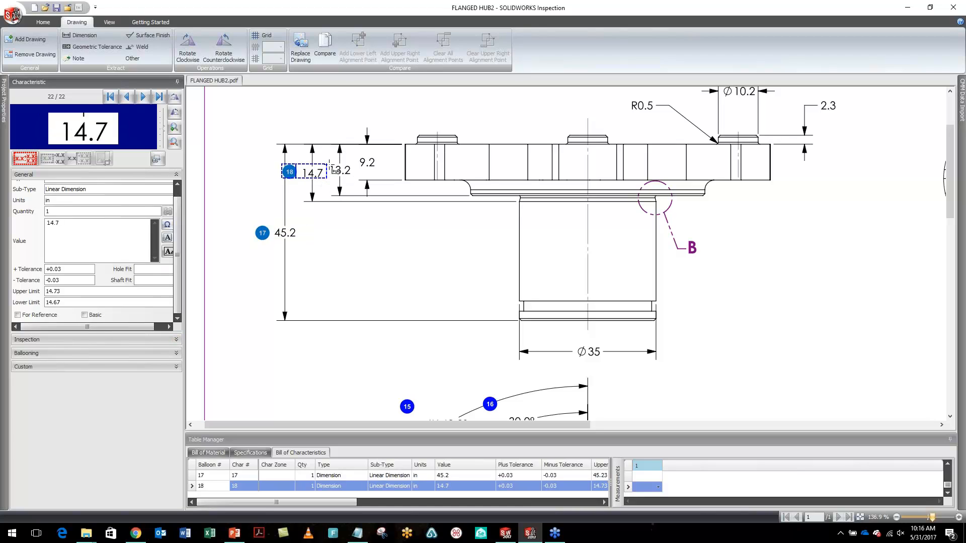
left_click(355, 171)
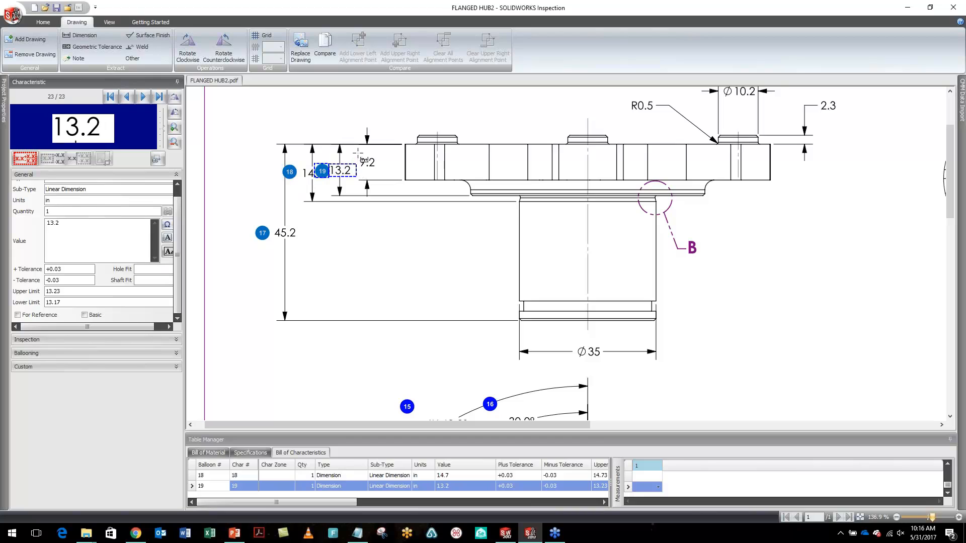
left_click(377, 174)
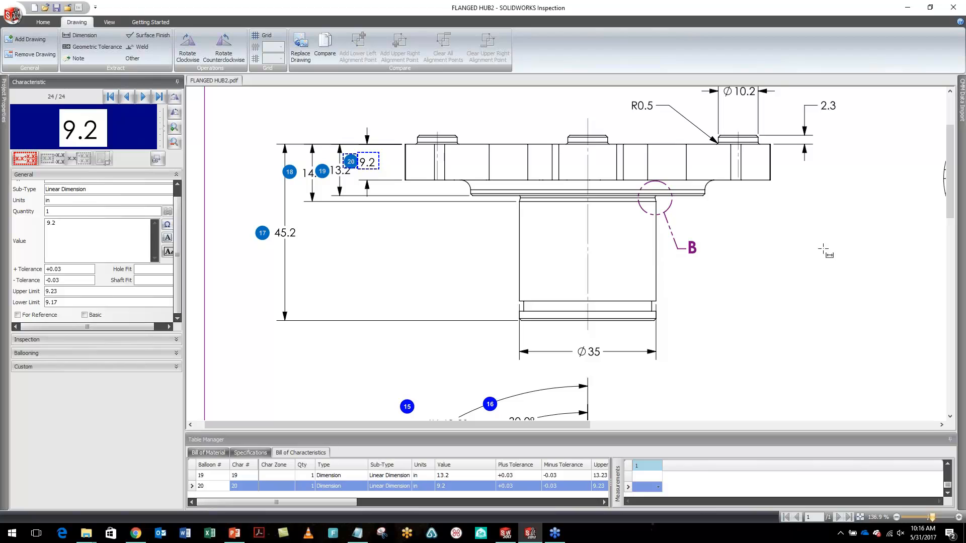
left_click_drag(580, 355, 602, 360)
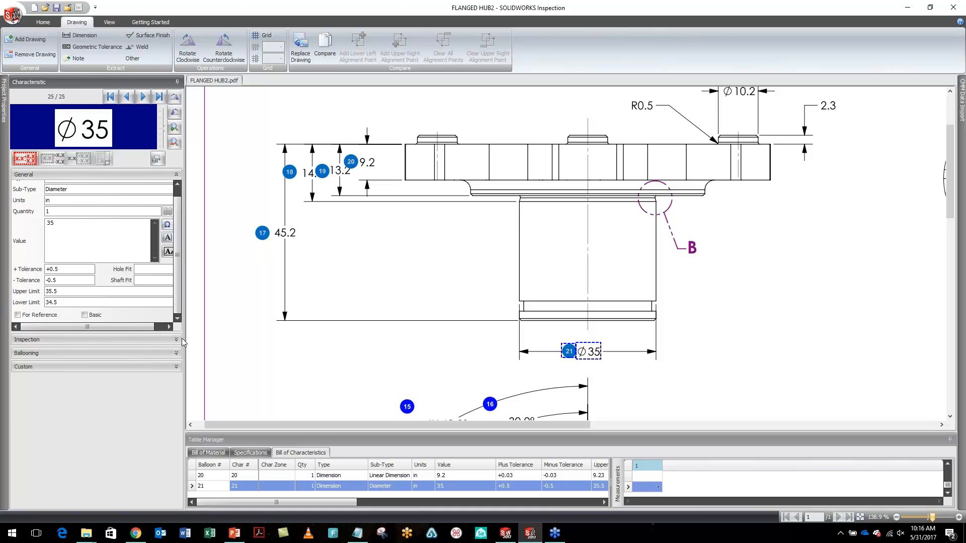
Classify the extracted Ø35 diameter characteristic as Critical in its inspection properties, leaving the operation and method blank
left_click(177, 340)
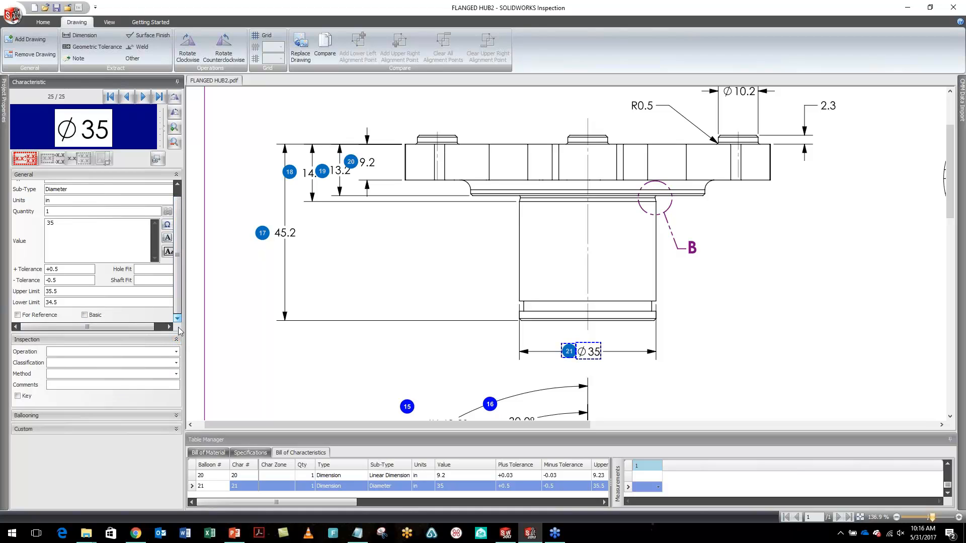
left_click(177, 354)
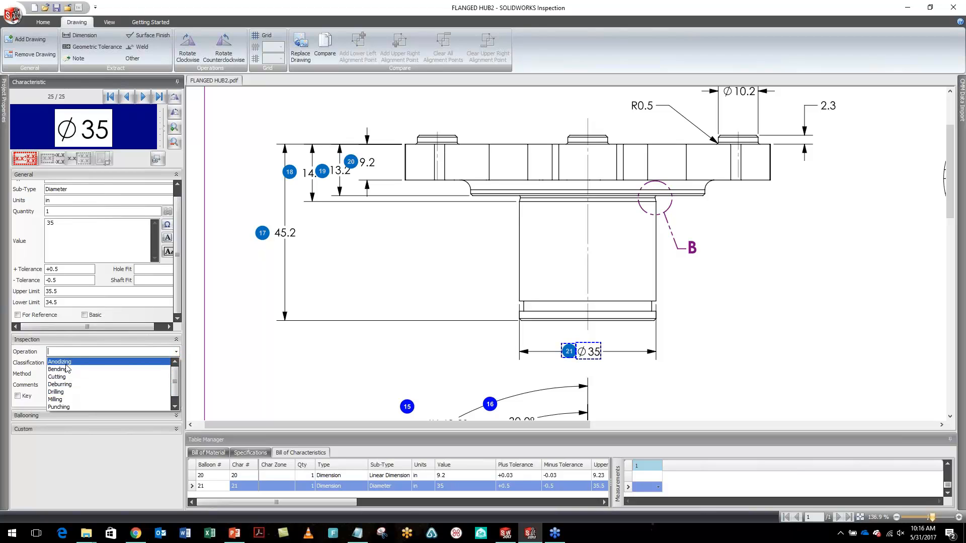
left_click(41, 378)
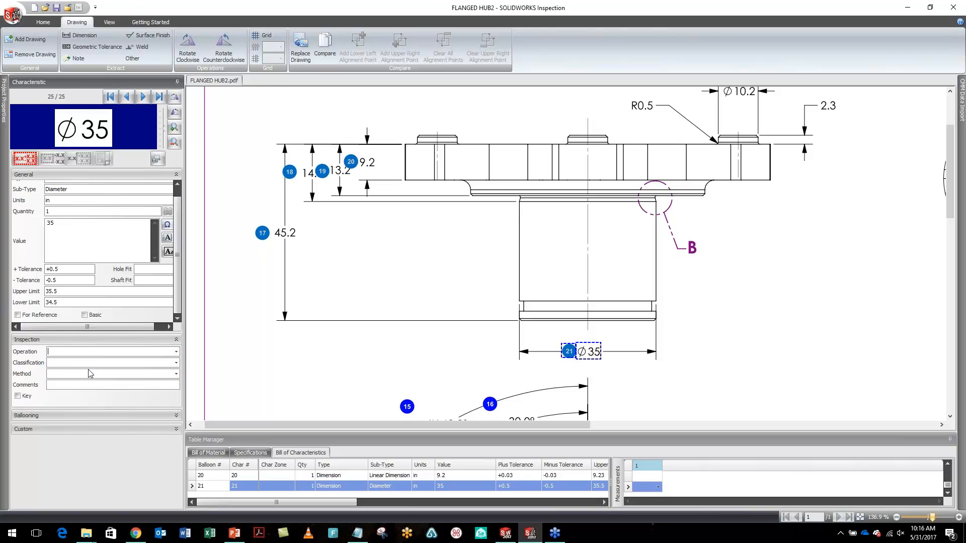
left_click(177, 363)
left_click(118, 376)
left_click(18, 397)
left_click(100, 397)
Extract the R0.5 radius in the upper view as a dimension characteristic and enlarge the bill of characteristics table
left_click_drag(951, 174, 951, 144)
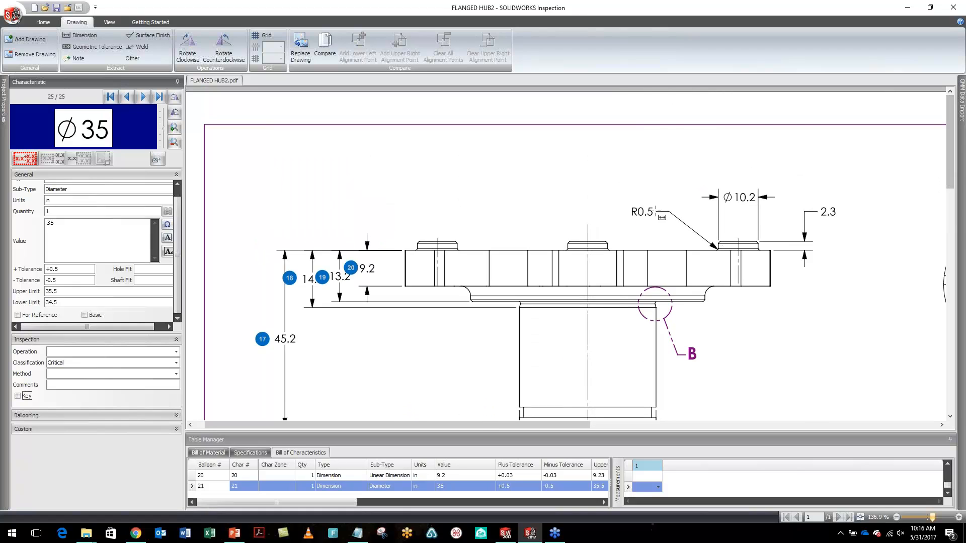
left_click_drag(628, 200, 655, 223)
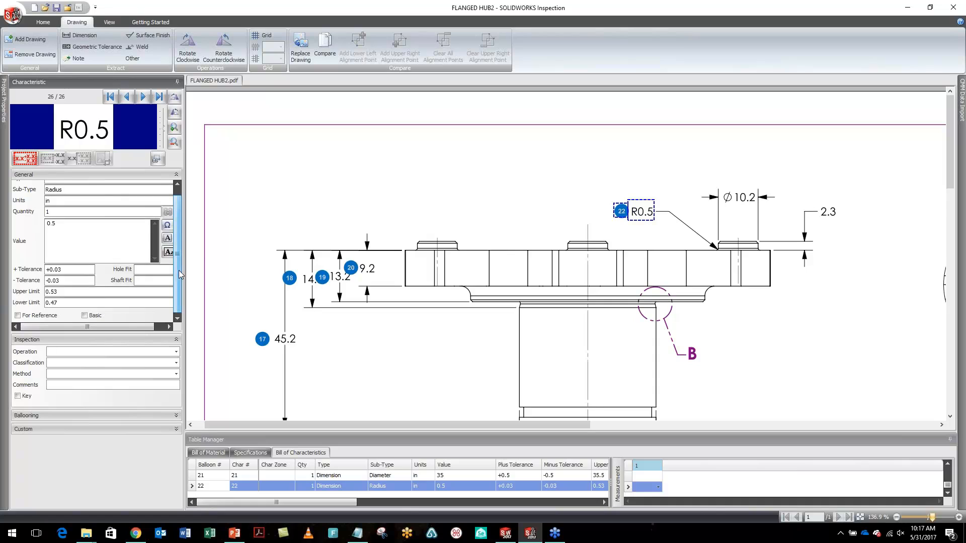
scroll(179, 270, "up", 1)
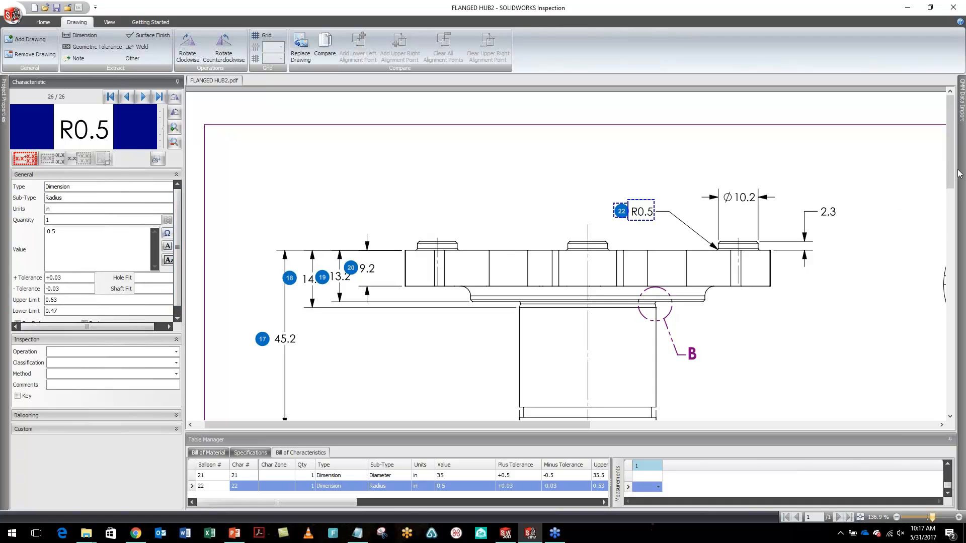
scroll(959, 175, "down", 2)
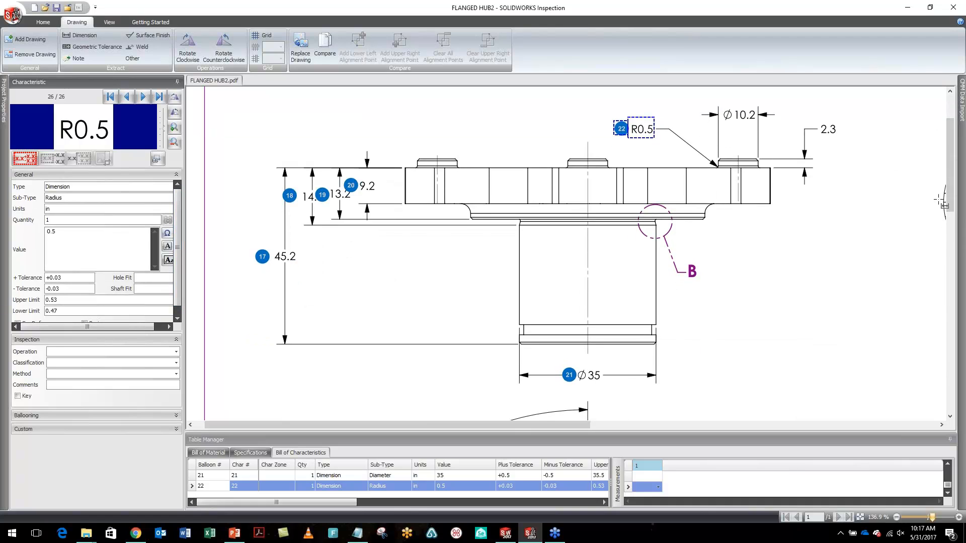
scroll(944, 206, "up", 2)
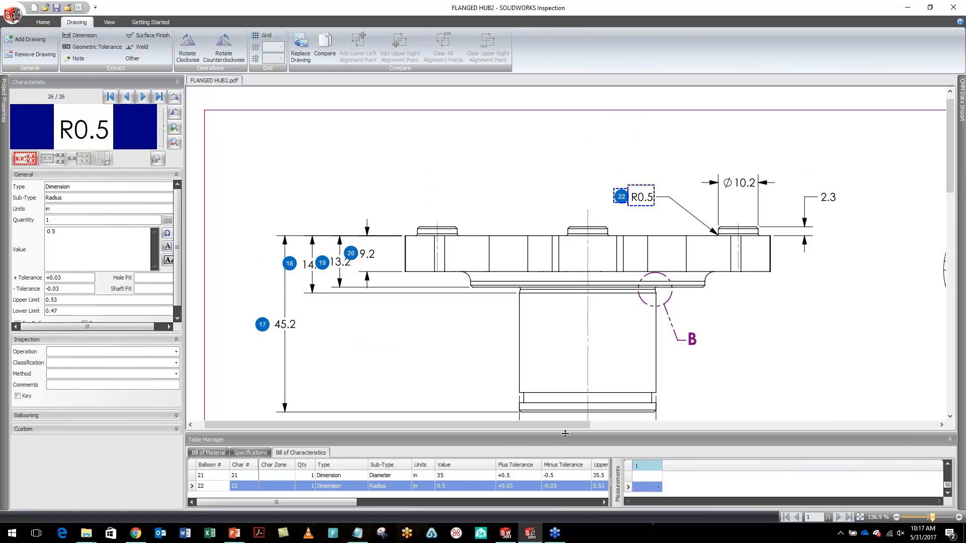
left_click_drag(563, 417, 564, 388)
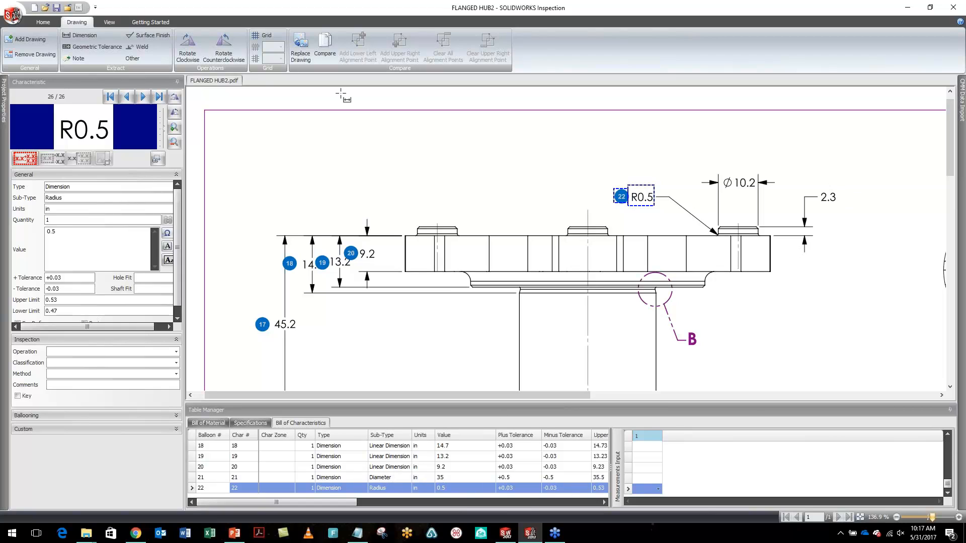
Extract the feature control frame below the 6X Ø3.5 THRU ALL callout as a geometric tolerance characteristic
left_click(108, 23)
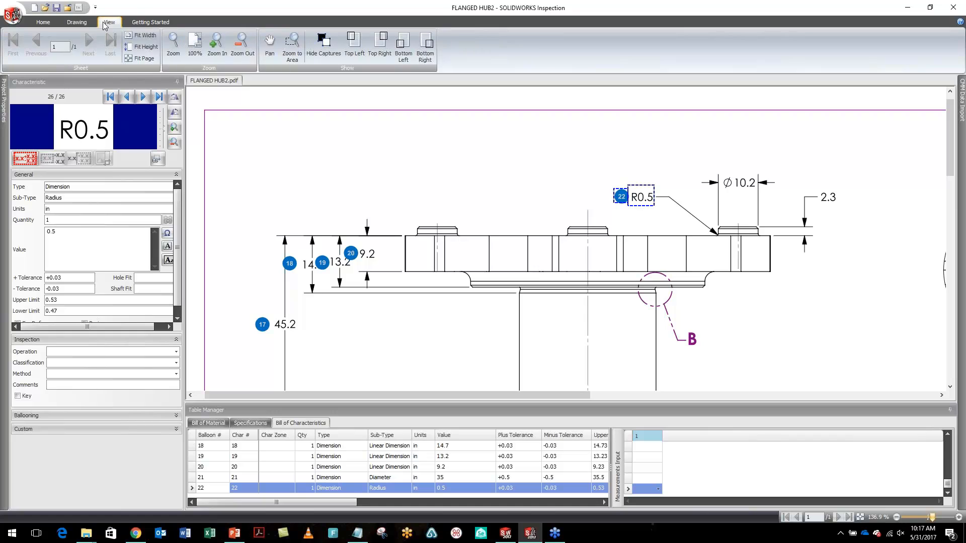
left_click(77, 22)
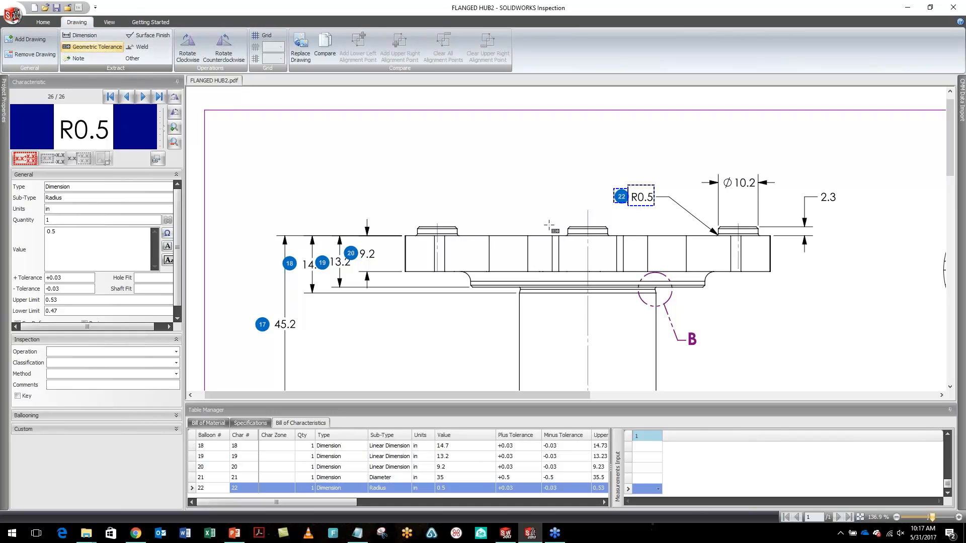
left_click_drag(948, 166, 937, 341)
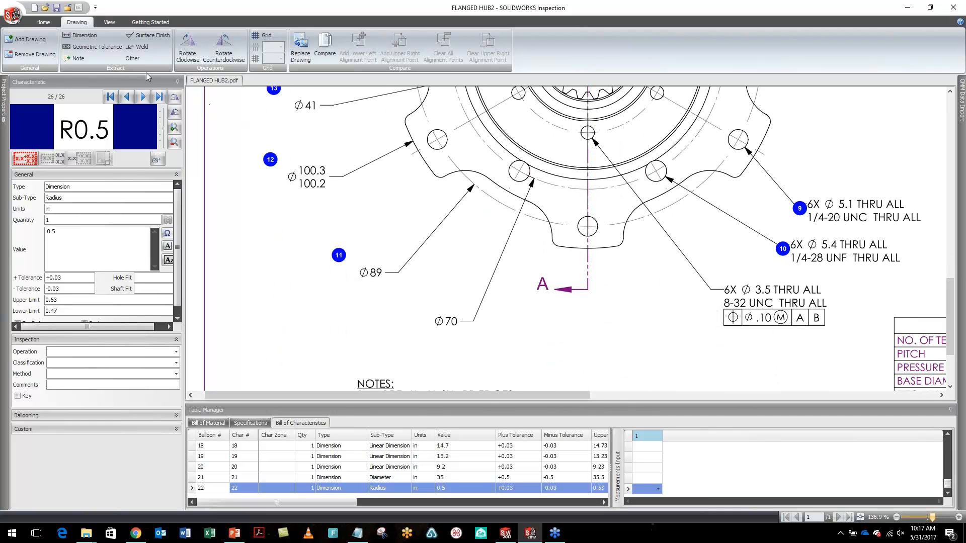
left_click(95, 46)
left_click_drag(713, 311, 833, 327)
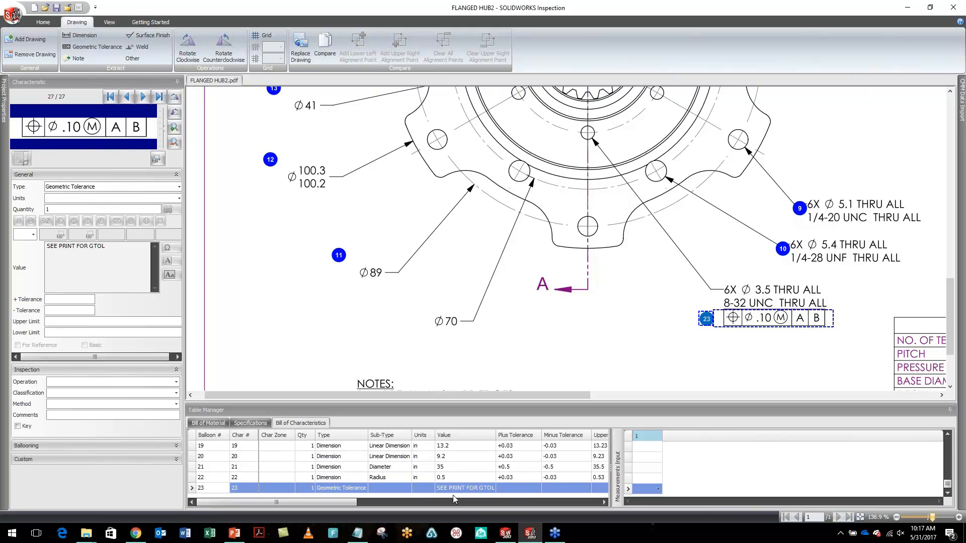
Define the extracted geometric tolerance as Position with a diameter symbol, a .10 tolerance captured from the frame, and the circled M modifier
left_click(33, 235)
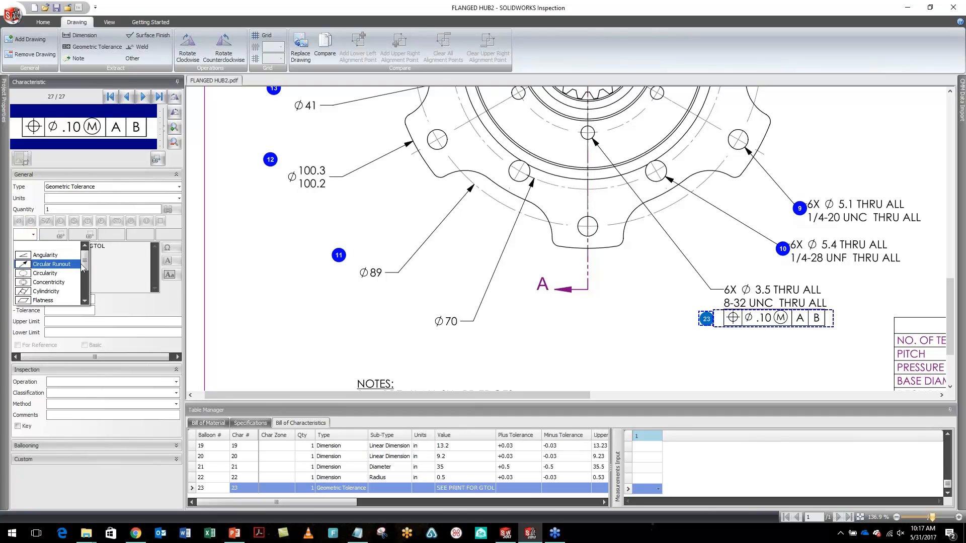
left_click_drag(84, 264, 84, 280)
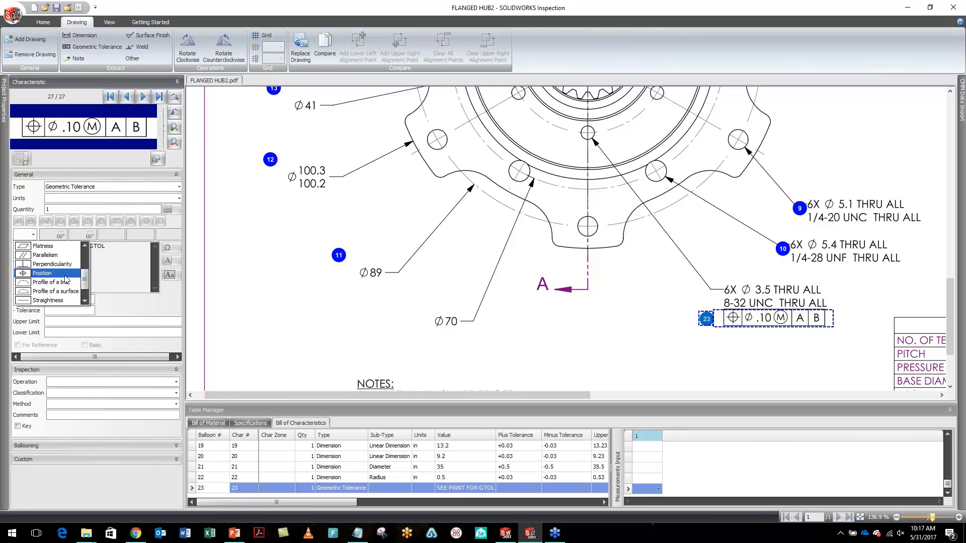
left_click(42, 274)
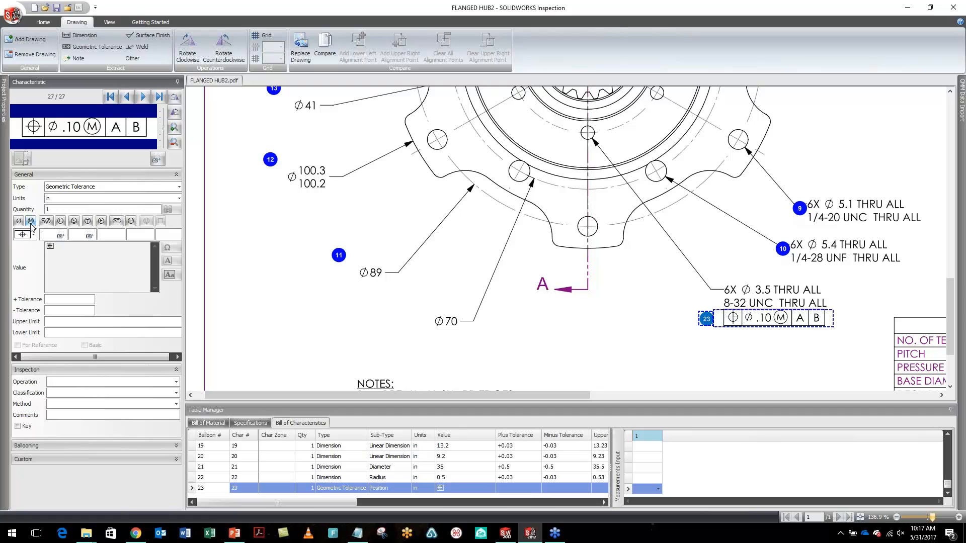
left_click(18, 221)
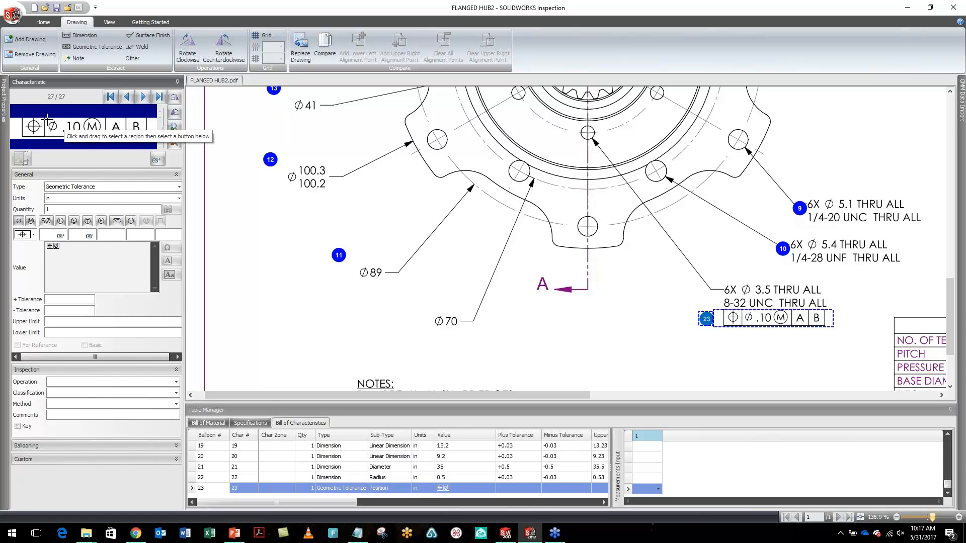
left_click_drag(58, 119, 82, 135)
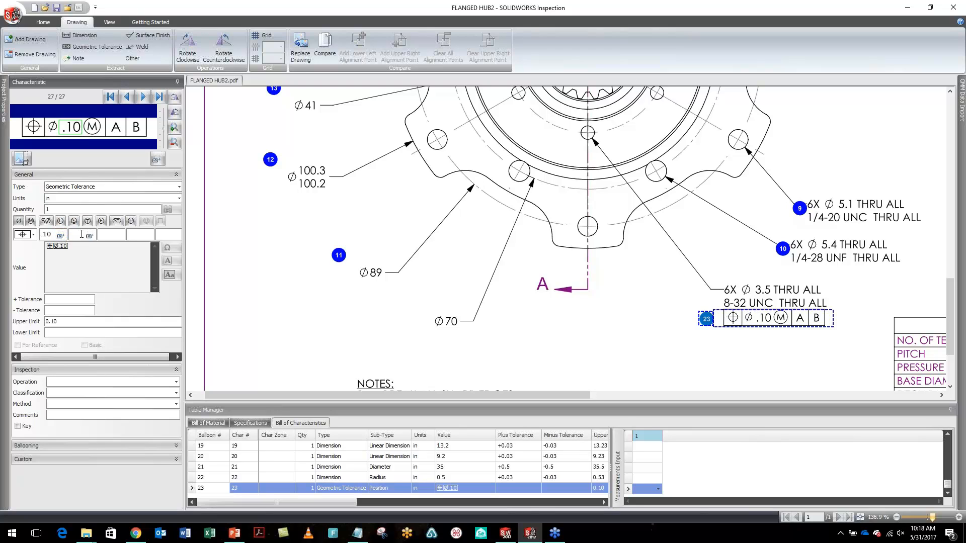
left_click(31, 222)
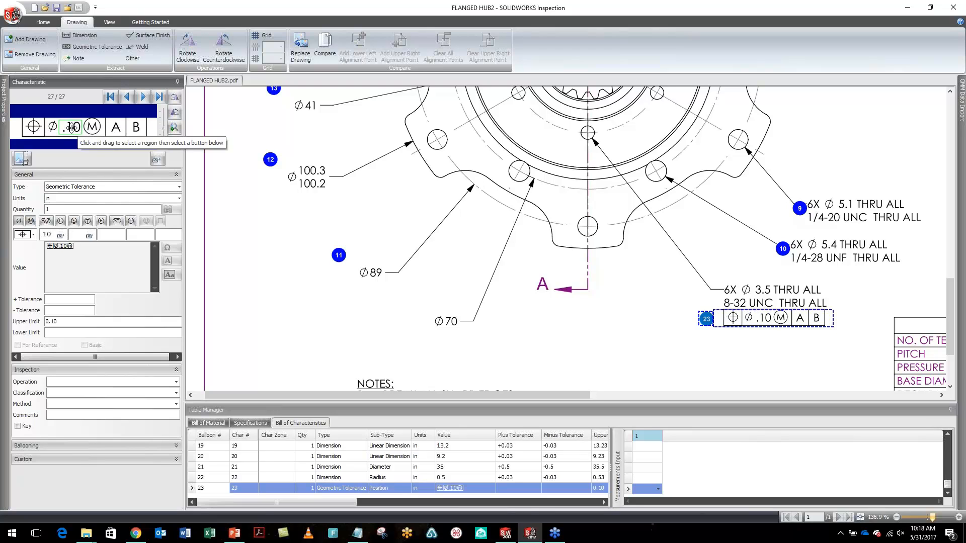
Add datum references A and B to the position tolerance characteristic
left_click(109, 235)
type("A")
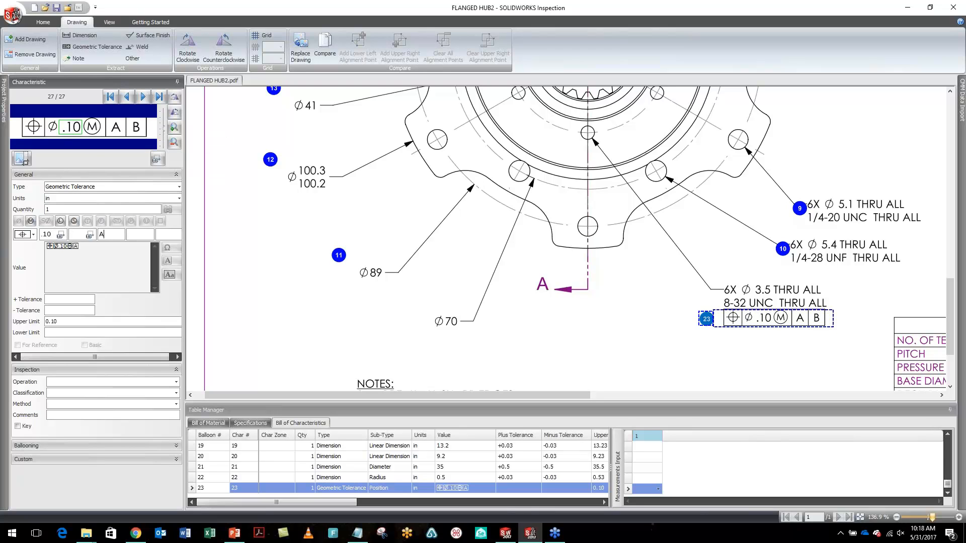
left_click(146, 235)
type("B")
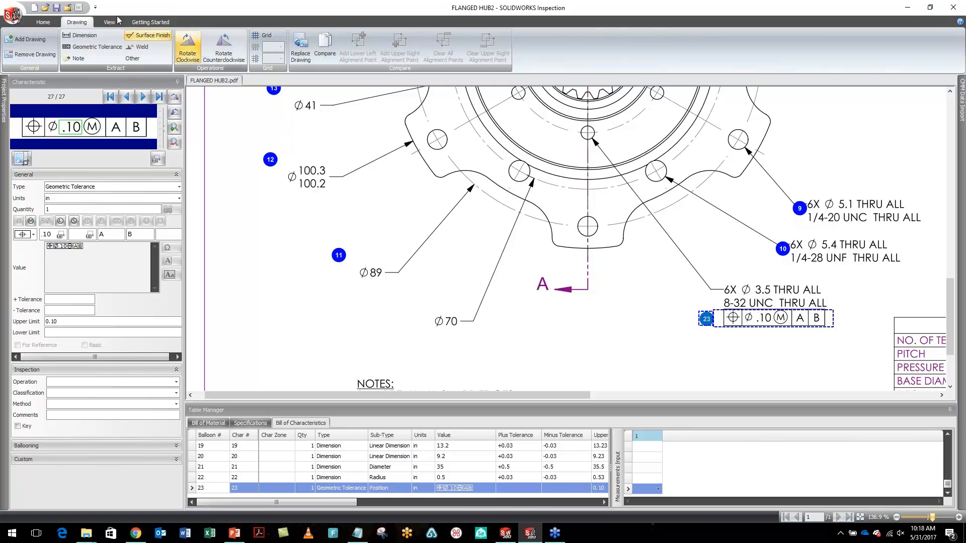
Export the inspection project to an Excel report using the AS9102 - MXpert.xlt template
left_click(44, 22)
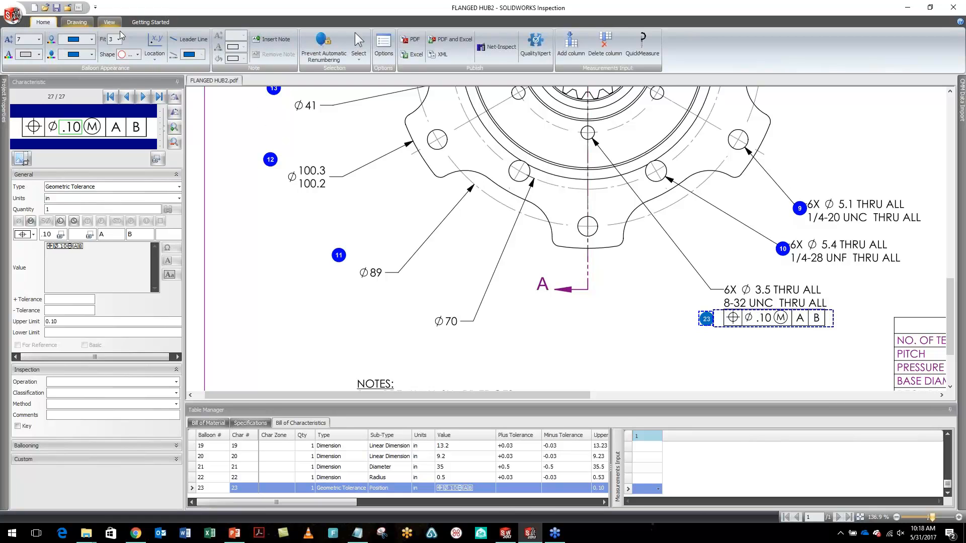
left_click(411, 56)
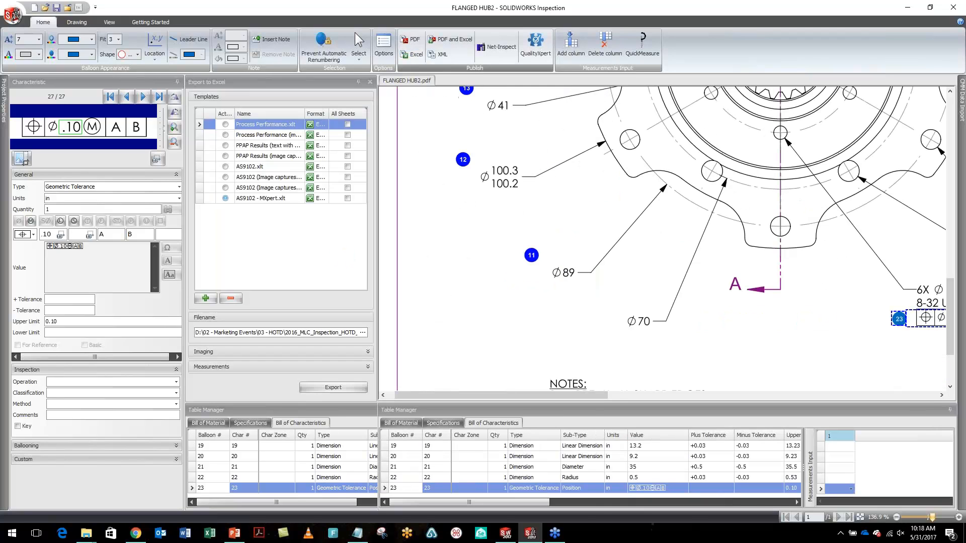
left_click(225, 198)
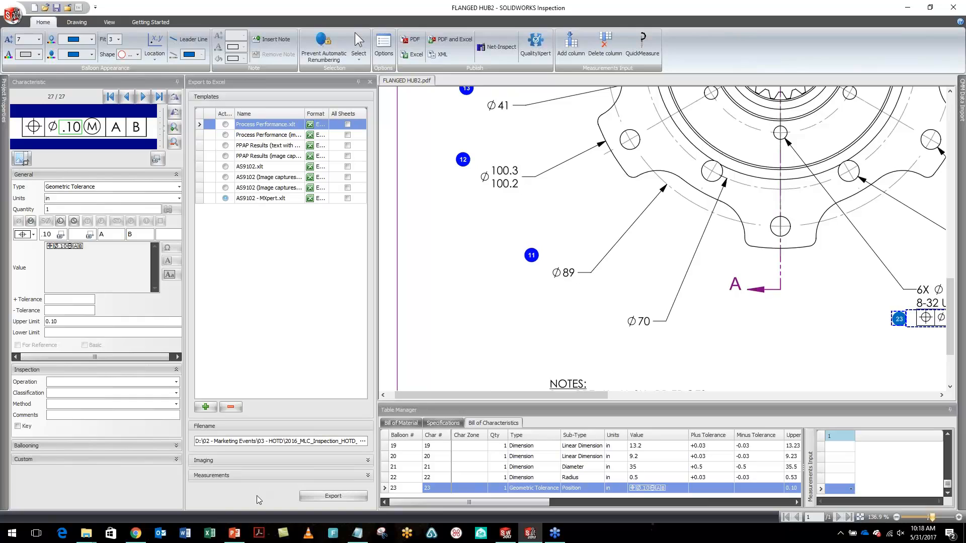
left_click(338, 498)
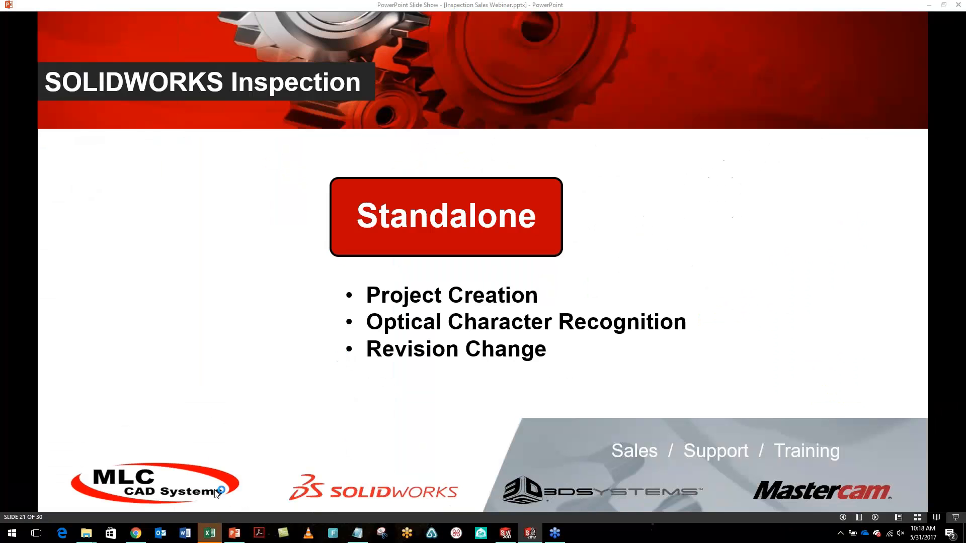
Review the characteristics listed on Form3 of the exported FLANGED HUB2-FAIR.xlsx in Excel and close the workbook
left_click(741, 50)
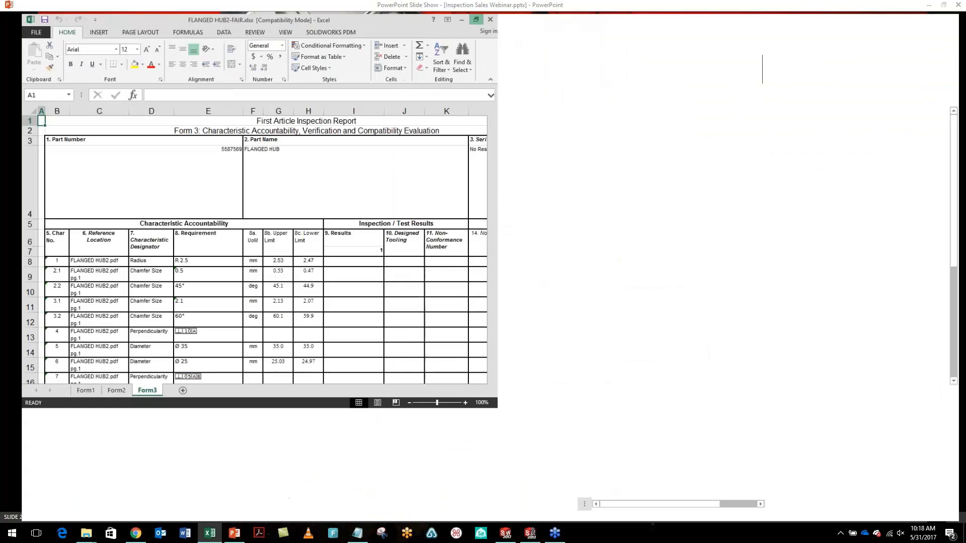
scroll(198, 236, "down", 4)
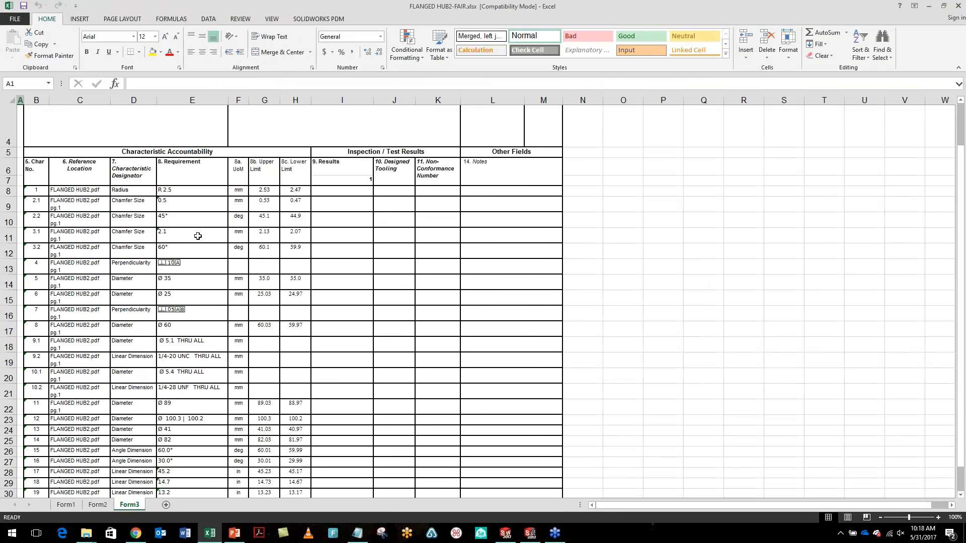
scroll(197, 236, "up", 2)
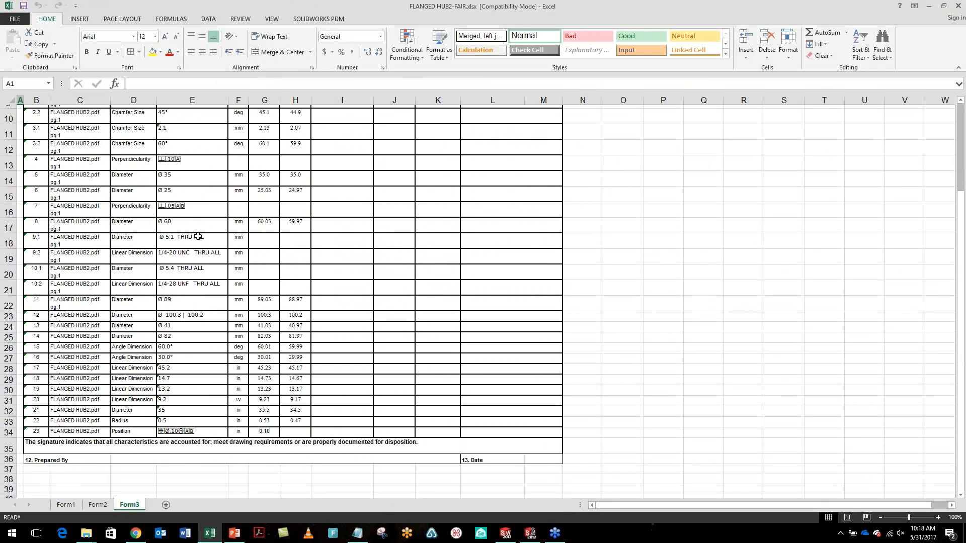
scroll(198, 236, "up", 2)
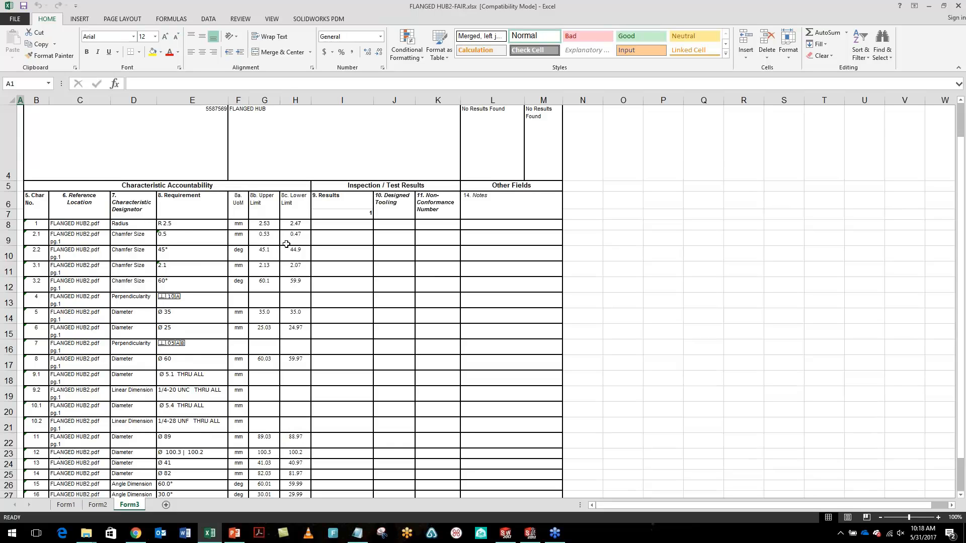
scroll(296, 247, "down", 3)
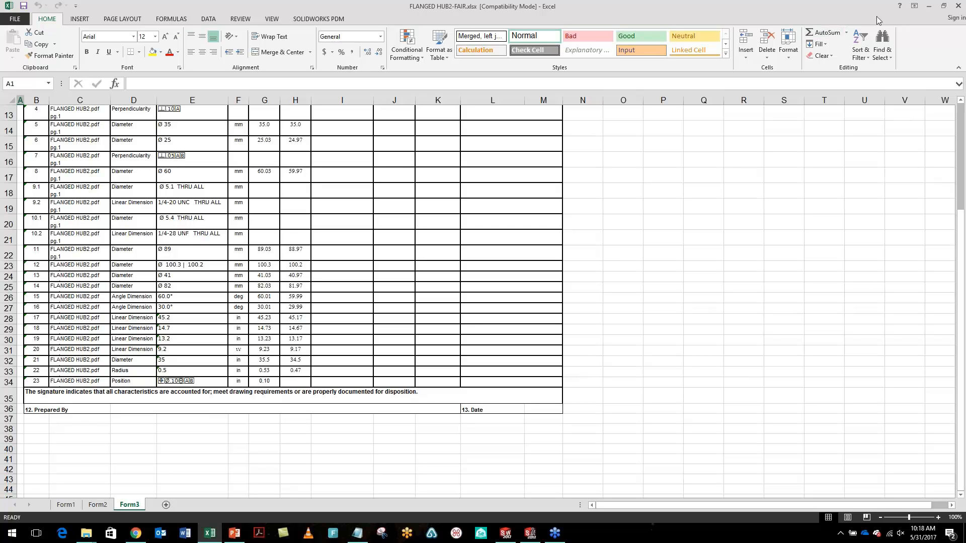
left_click(958, 8)
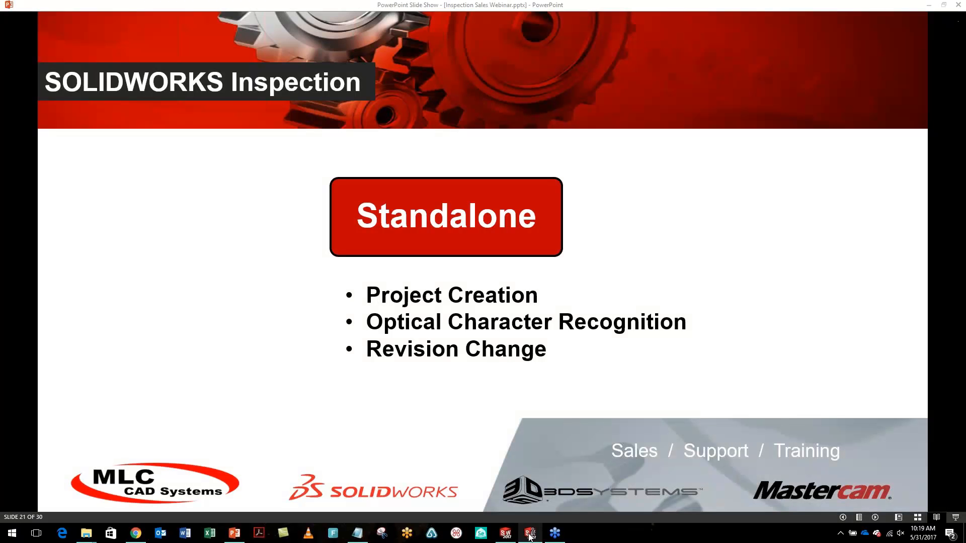
Return to SOLIDWORKS Inspection and fit the drawing to the window's width, showing the sheet's upper views
left_click(530, 535)
scroll(550, 212, "down", 5)
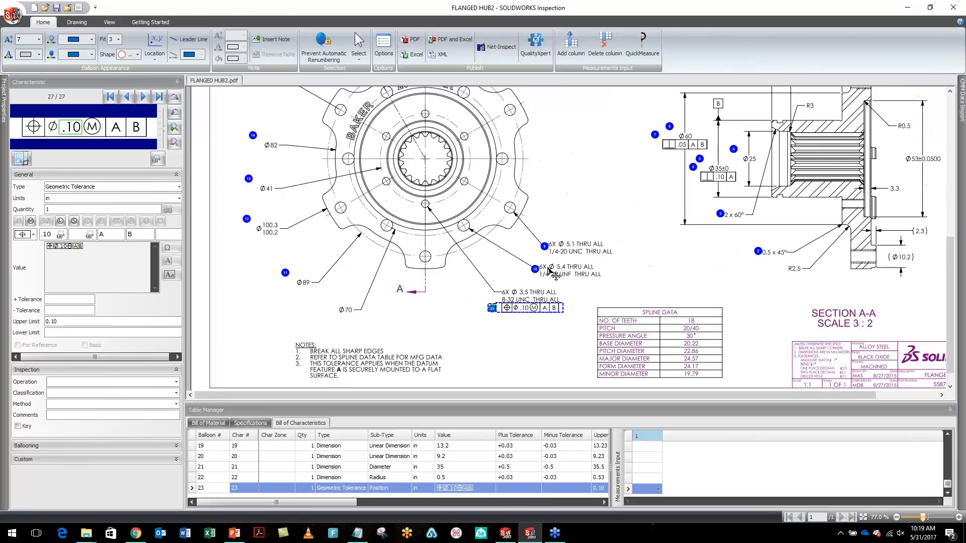
left_click(109, 22)
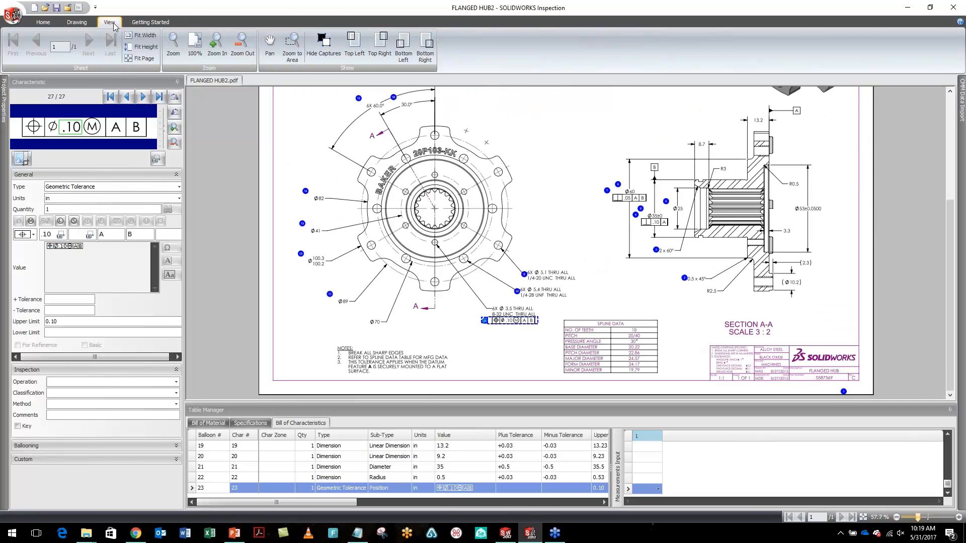
left_click(148, 37)
left_click_drag(950, 254, 950, 148)
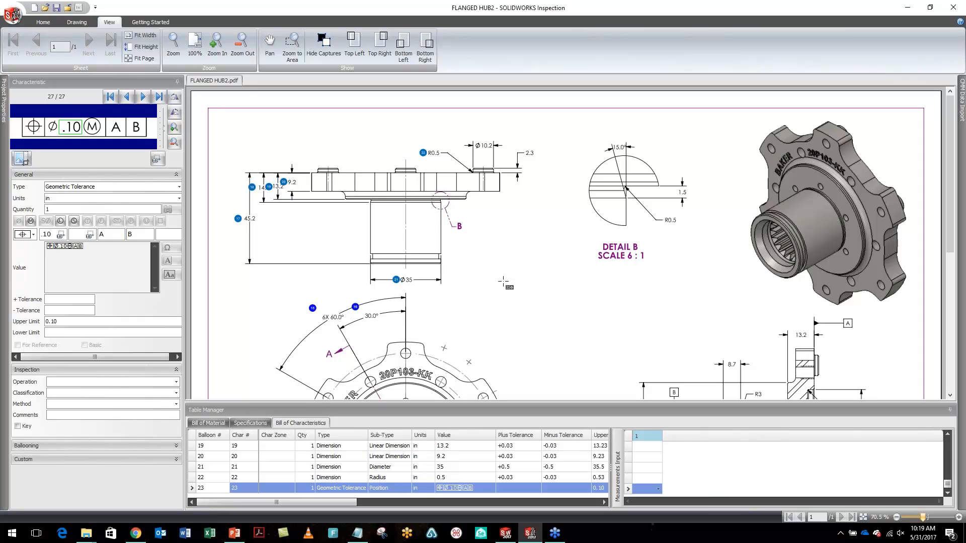
left_click(77, 23)
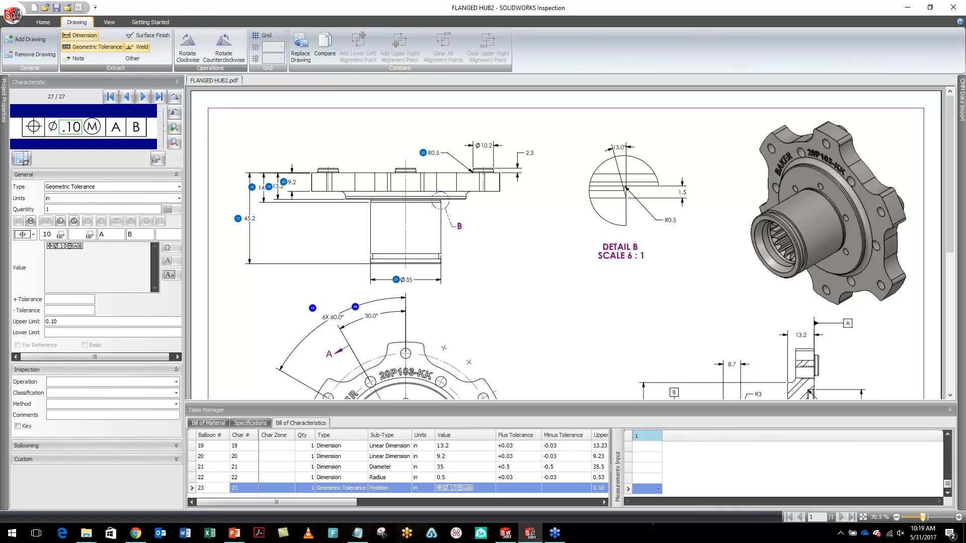
Compare the current FLANGED HUB2.pdf drawing with the revised FLANGED HUB_RevD.PDF
left_click(326, 54)
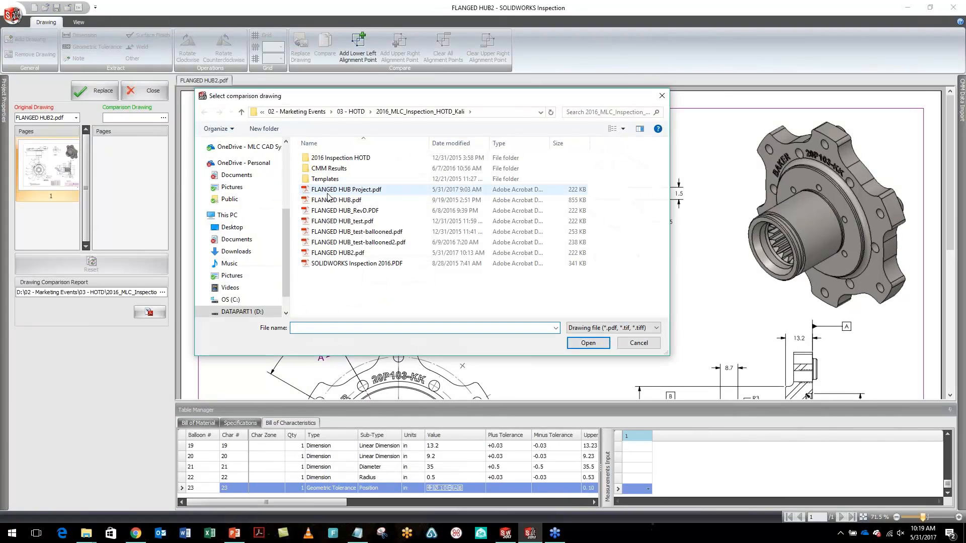
left_click(377, 212)
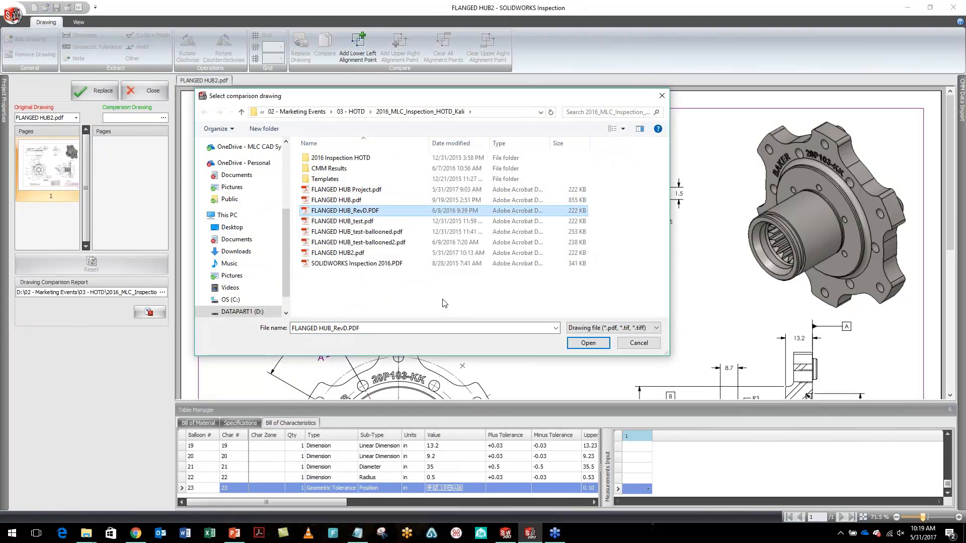
left_click(594, 344)
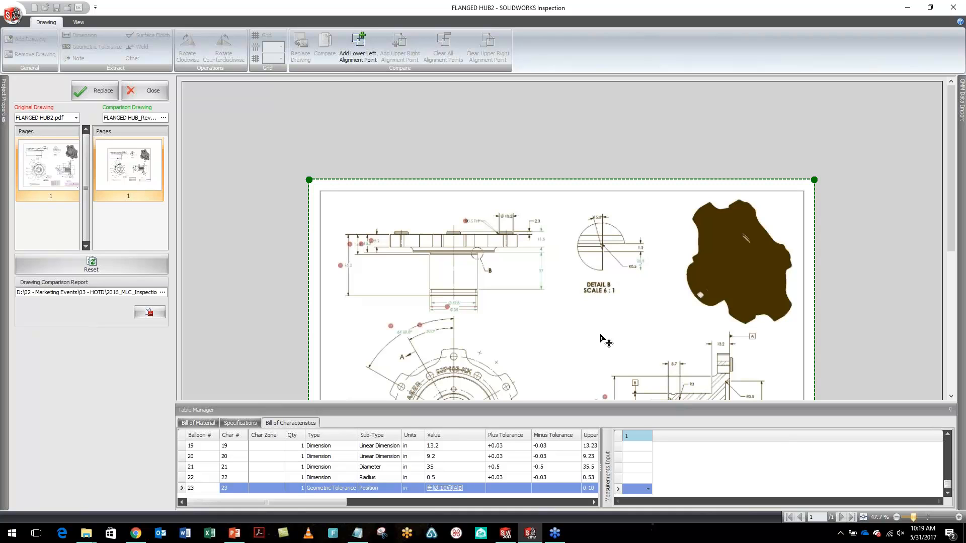
Inspect the overlaid revisions, offset the comparison drawing slightly sideways, and replace the original drawing with the RevD version
left_click_drag(952, 199, 953, 264)
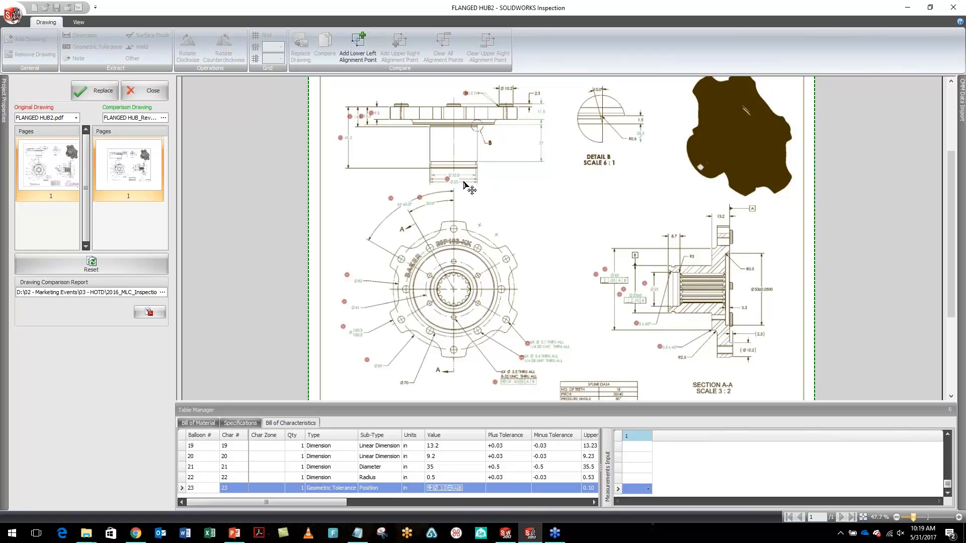
left_click_drag(462, 182, 476, 181)
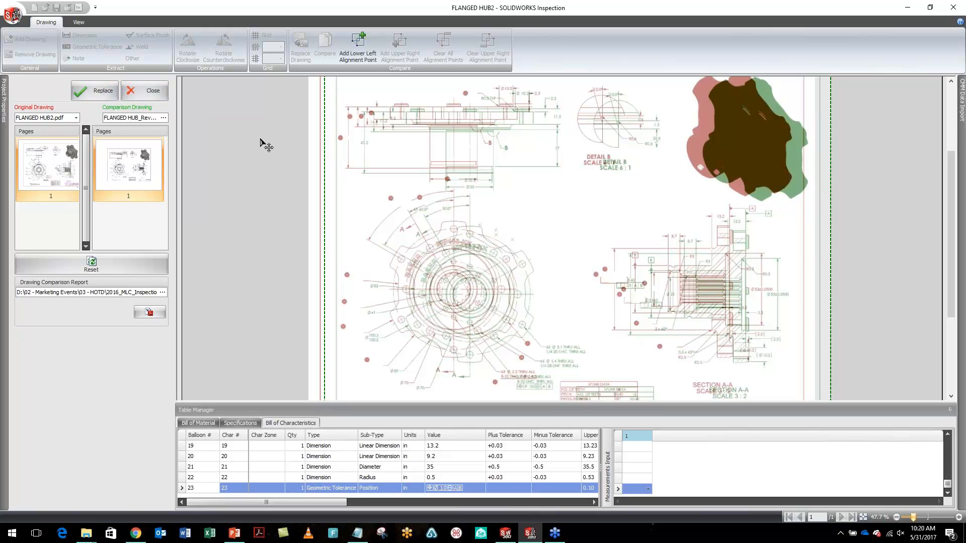
left_click(99, 94)
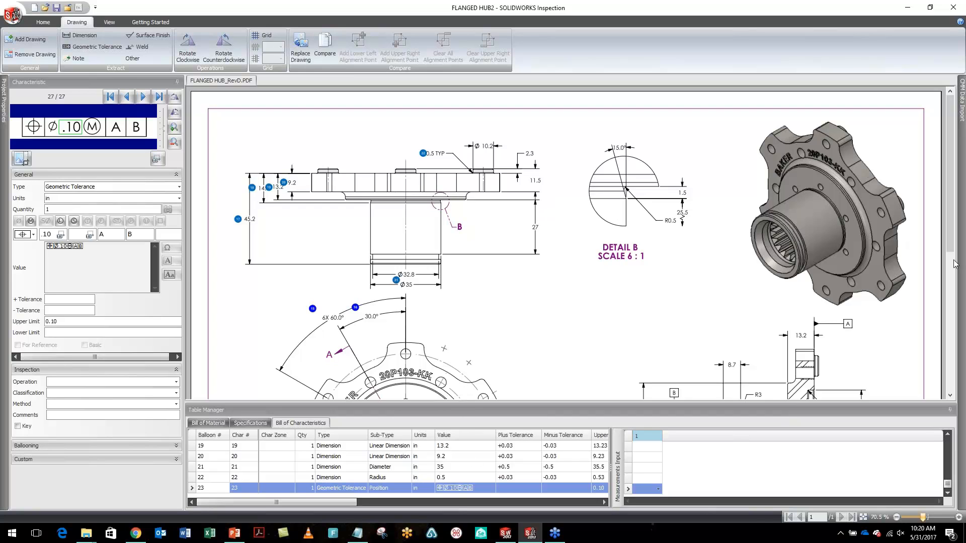
Extract the new 27 linear dimension beside the hub's side view as a characteristic
mouse_move(954, 263)
left_mouse_down()
mouse_move(950, 337)
mouse_move(950, 264)
left_mouse_up()
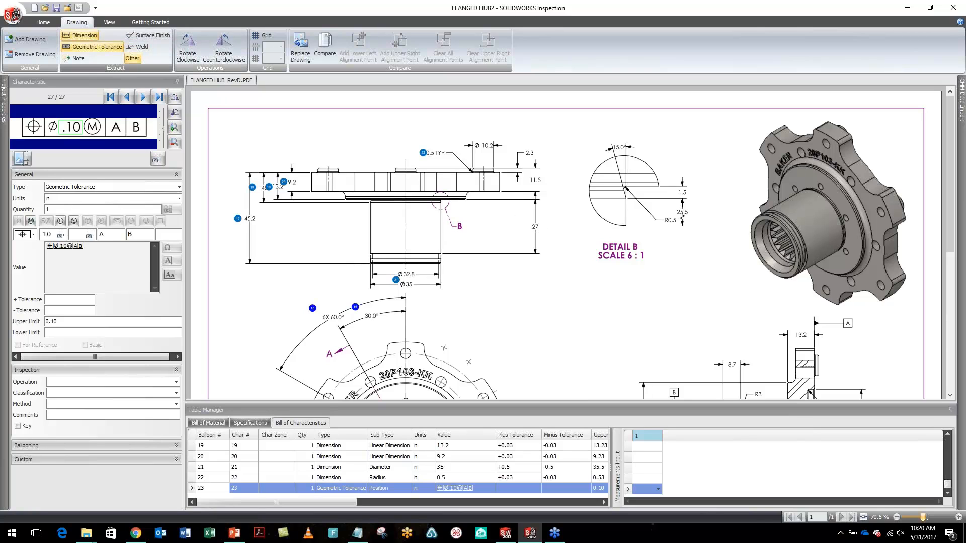
left_click(533, 229)
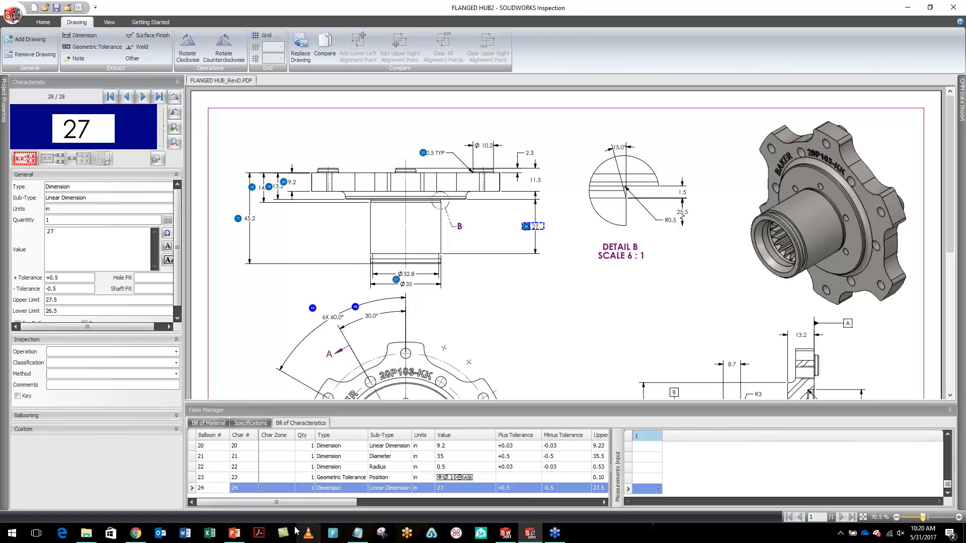
Switch to the PowerPoint slide show and advance to the next Standalone slide
left_click(235, 534)
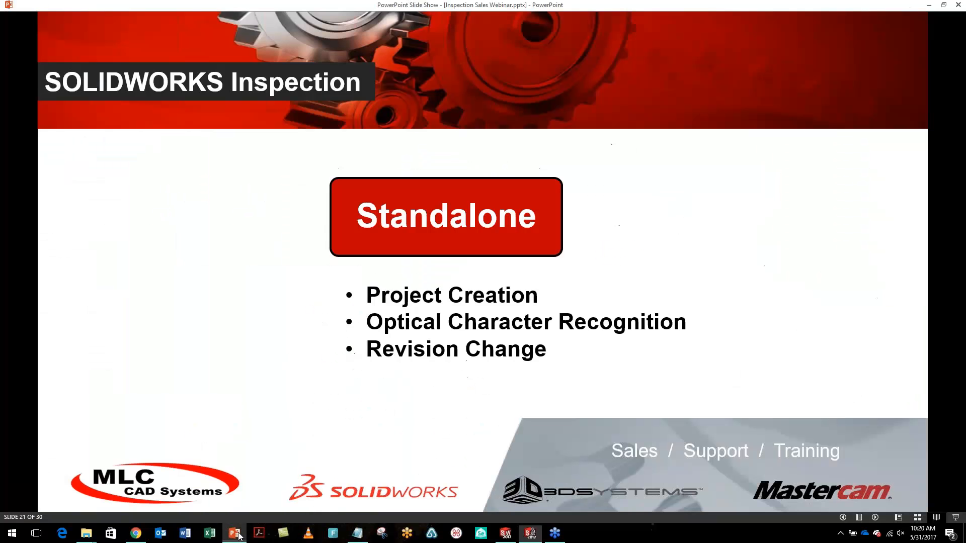
left_click(317, 461)
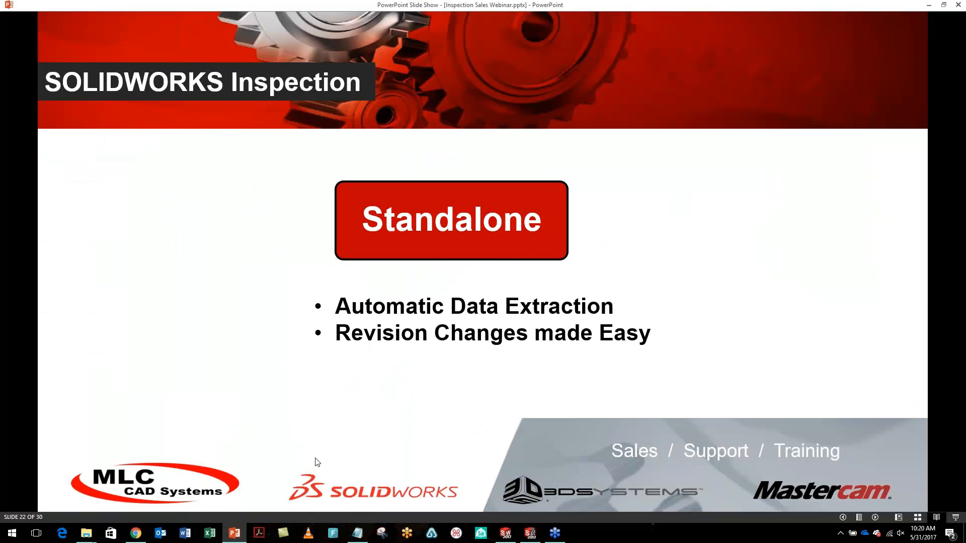
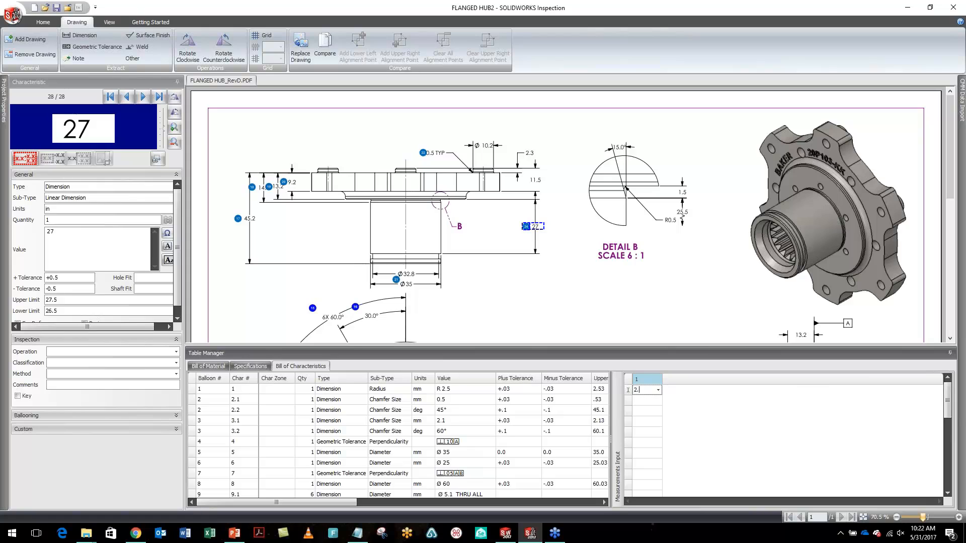
Record measured values of 2.5 for the R 2.5 radius and 25.029 for the Ø 25 diameter
type("5")
key("Return")
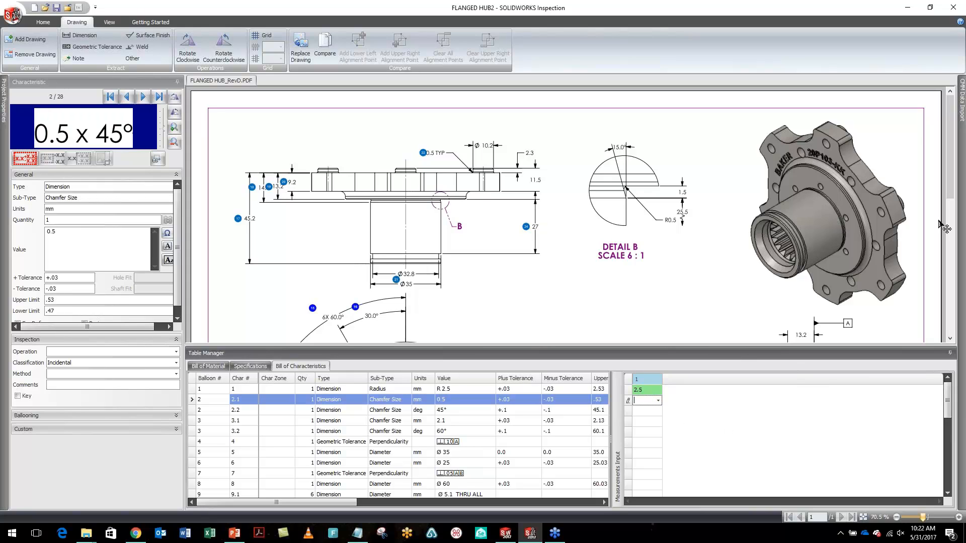
mouse_move(953, 186)
left_mouse_down()
mouse_move(955, 313)
mouse_move(945, 146)
mouse_move(944, 304)
left_mouse_up()
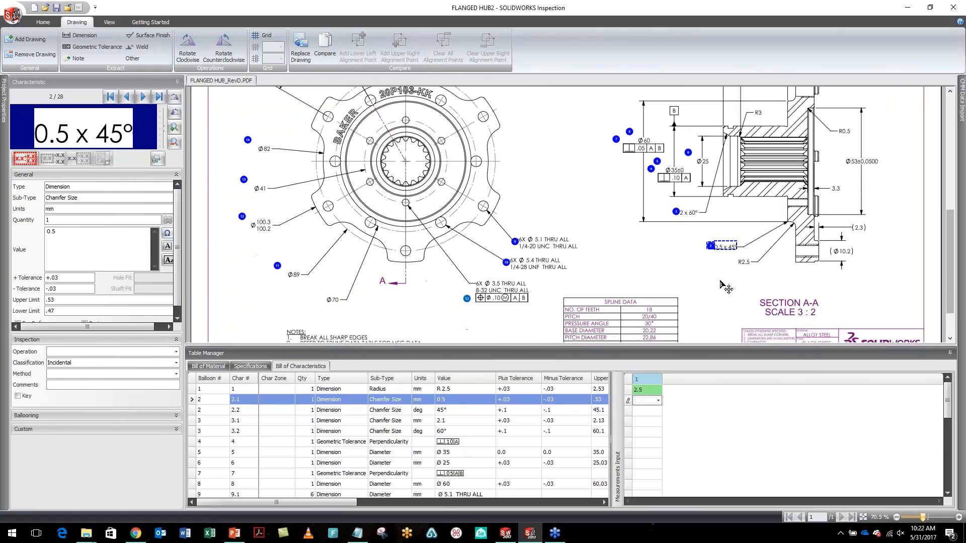
left_click(718, 294)
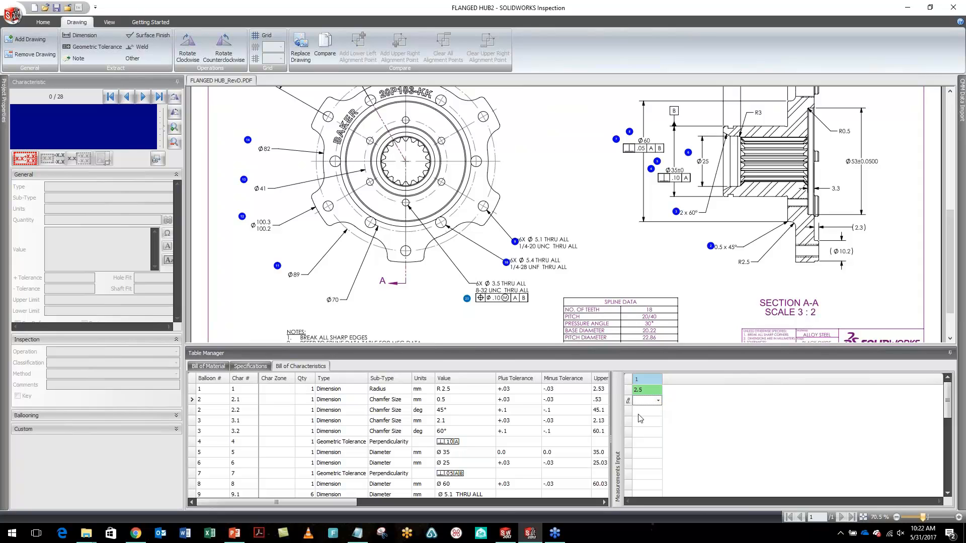
left_click(645, 452)
key("Return")
type("25.029")
key("Return")
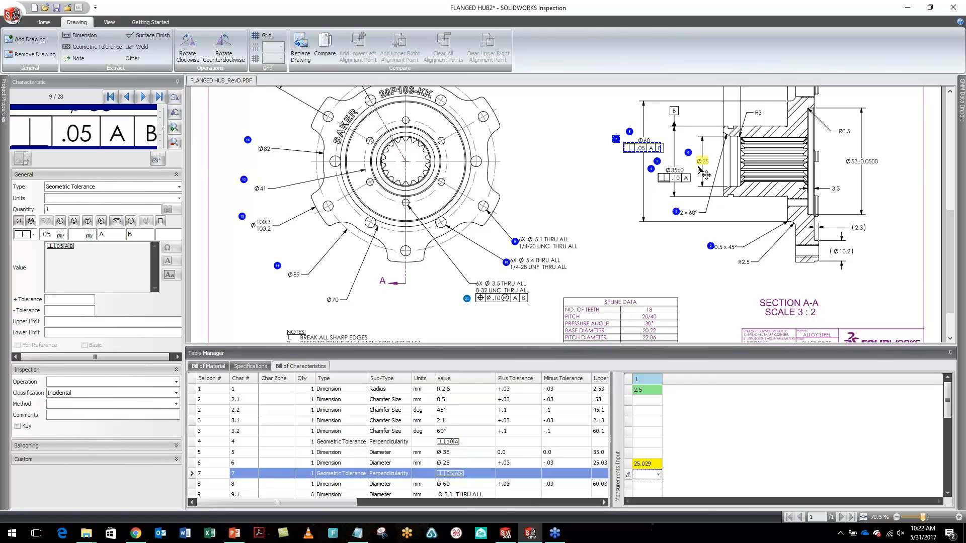
Record a measured value of 62 for the Ø 60 diameter characteristic
scroll(949, 279, "up", 2)
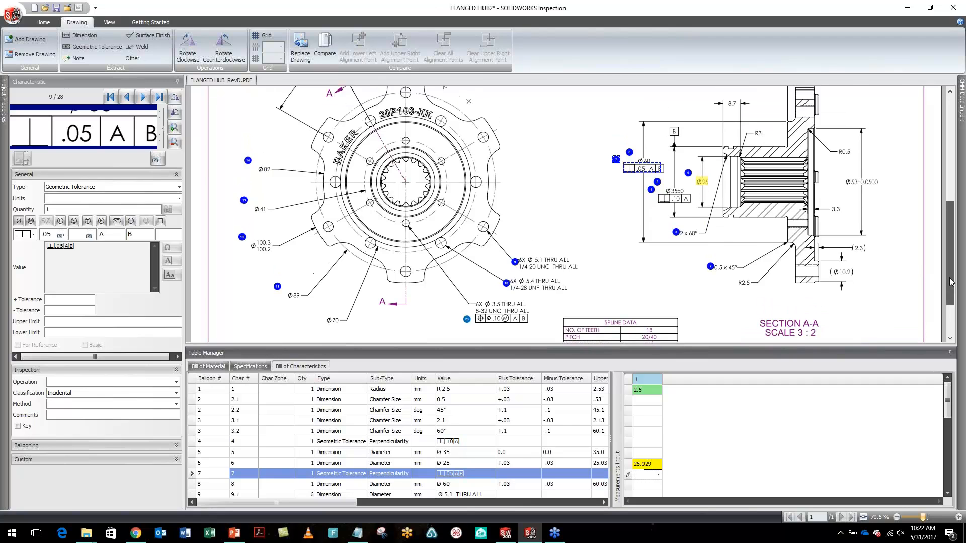
mouse_move(950, 282)
left_mouse_down()
mouse_move(950, 184)
mouse_move(952, 292)
left_mouse_up()
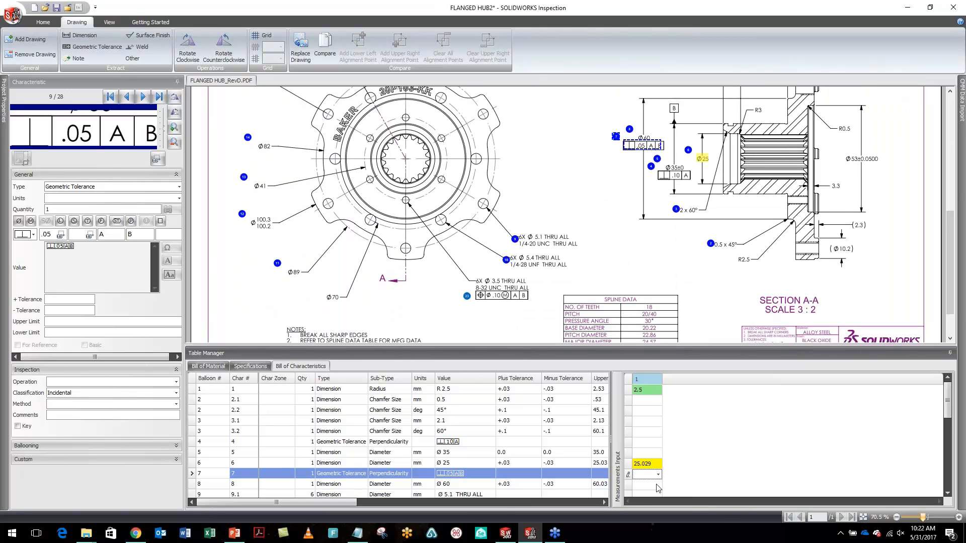
key("Return")
type("62")
key("Return")
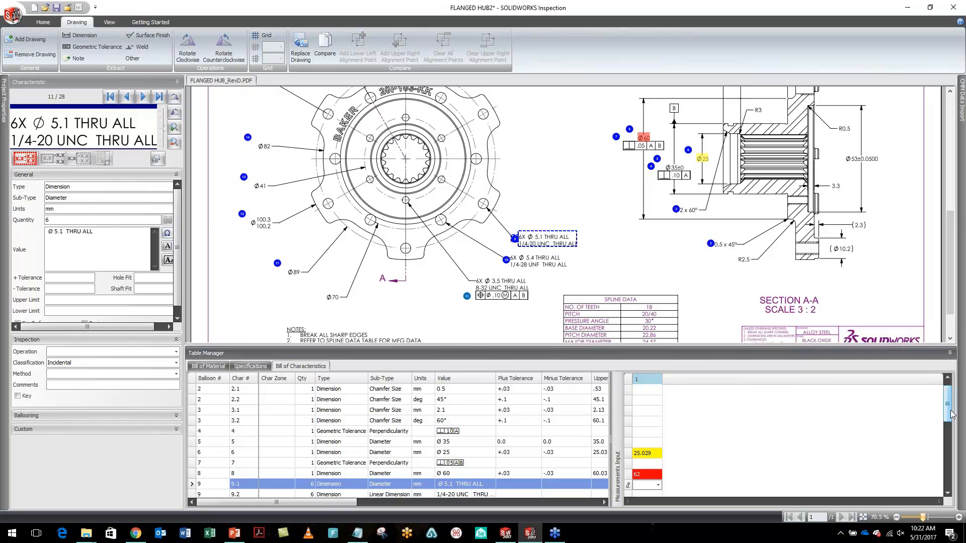
scroll(951, 414, "up", 3)
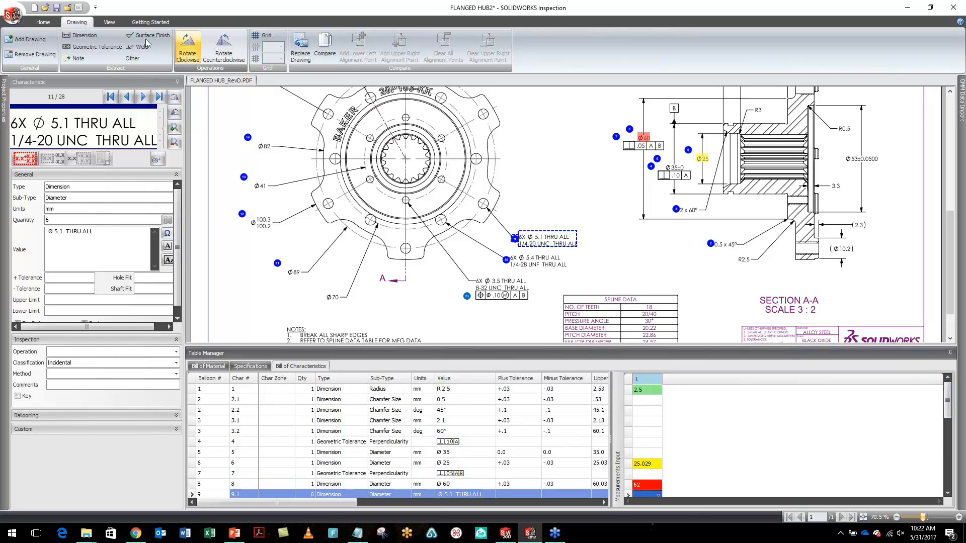
Export the project to Excel with the AS9102 - MXpert.xlt template, replacing the existing FLANGED HUB2-FAIR.xlsx
left_click(108, 22)
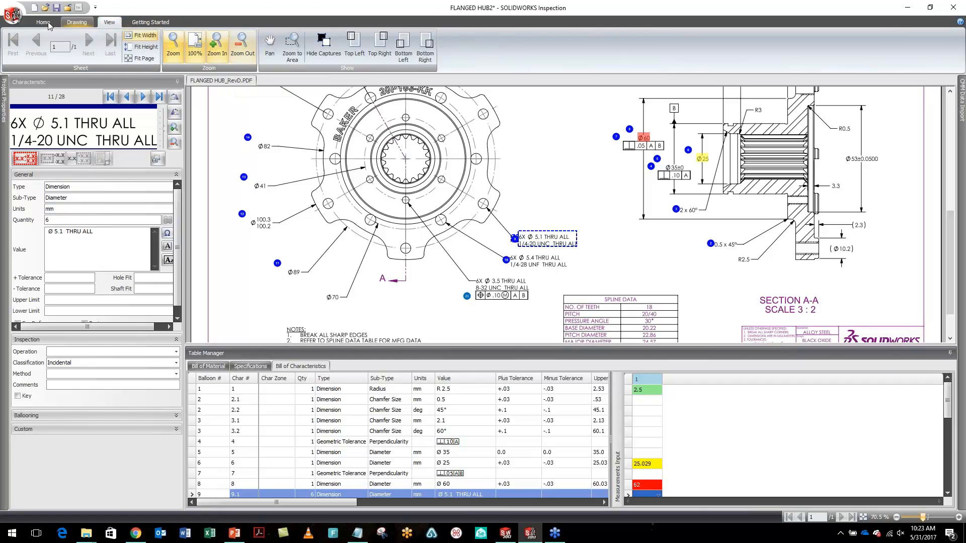
left_click(42, 23)
left_click(413, 53)
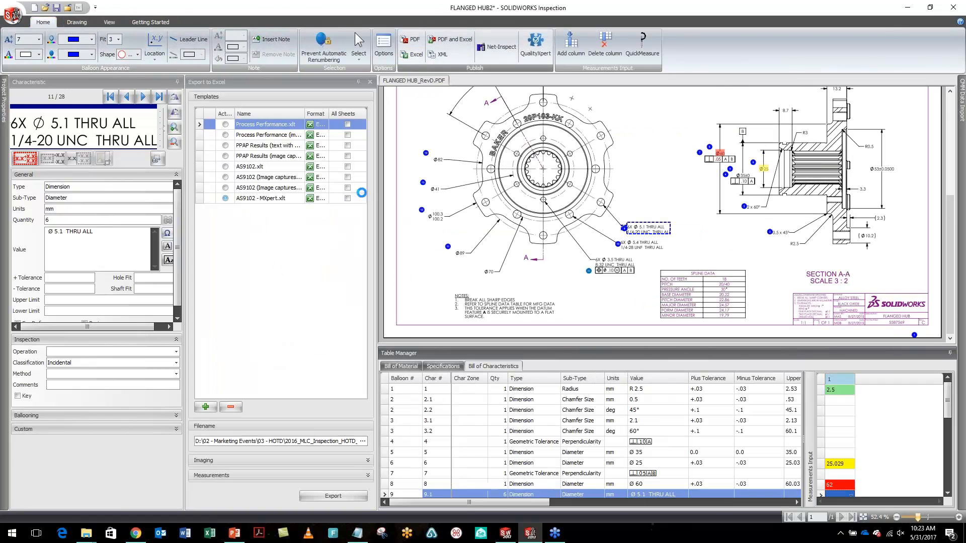
left_click(330, 497)
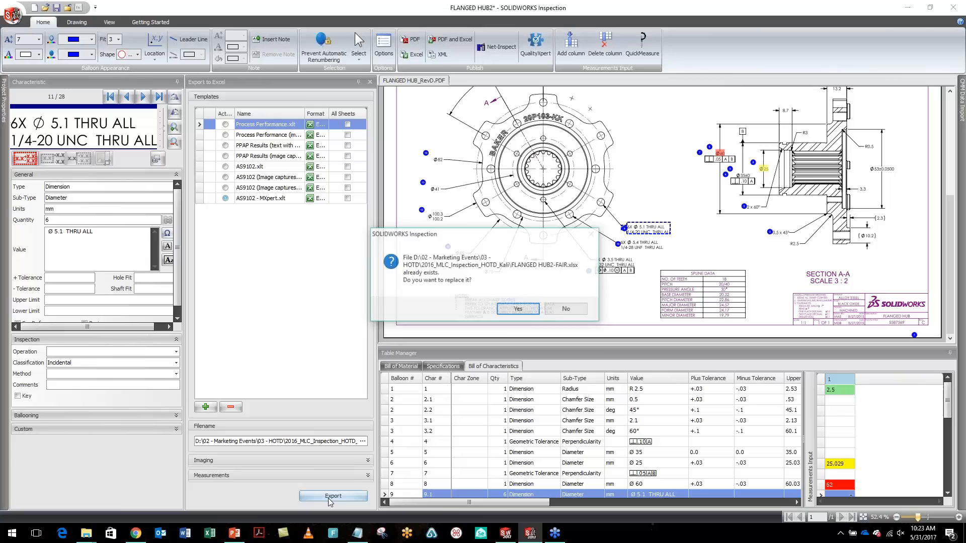
left_click(525, 312)
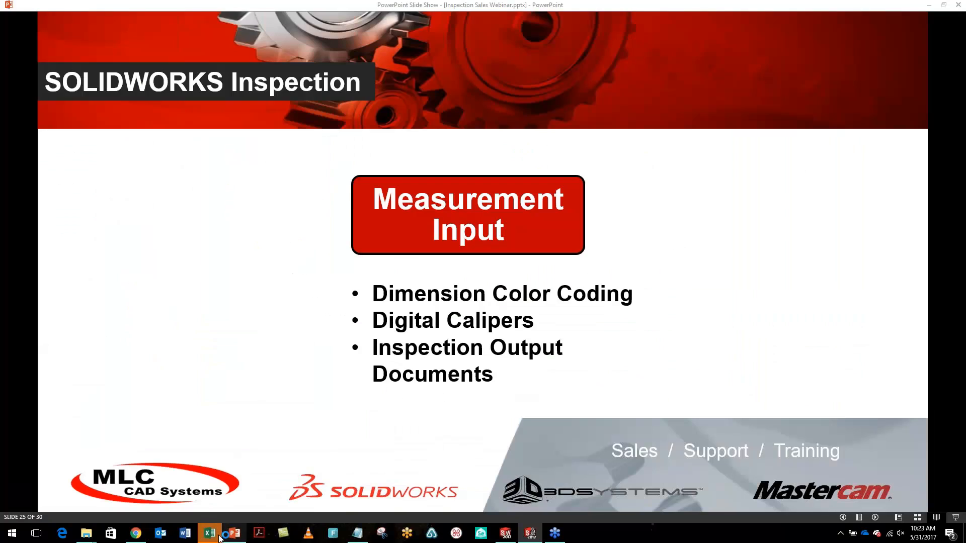
Switch to Excel, examine the color-coded measurement results on Form3 of FLANGED HUB2-FAIR.xlsx, and close the workbook
left_click(215, 533)
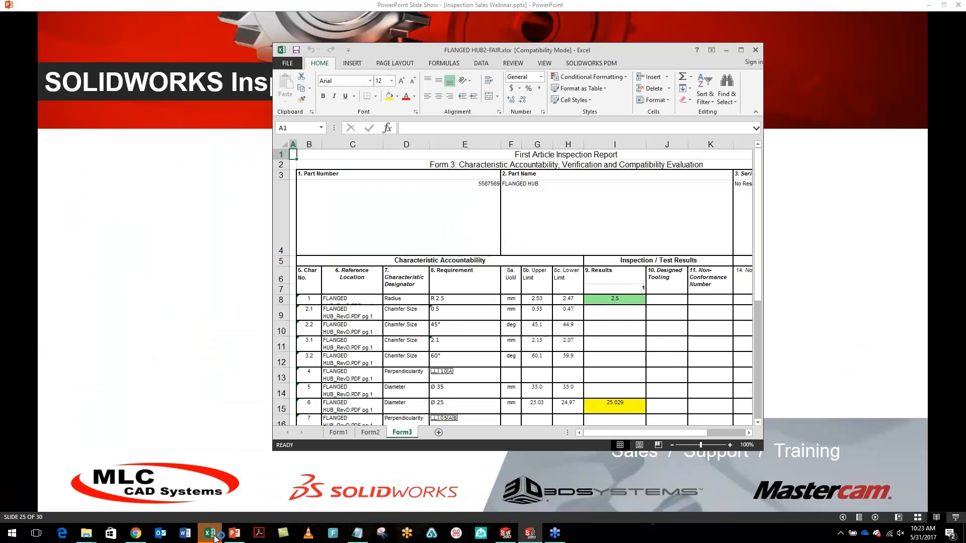
left_click(741, 50)
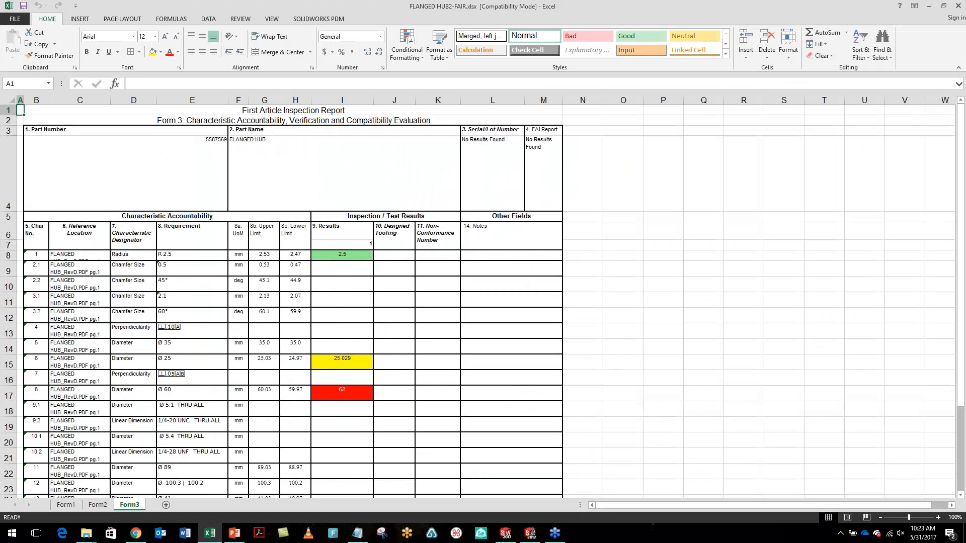
scroll(345, 260, "down", 1)
scroll(345, 260, "down", 5)
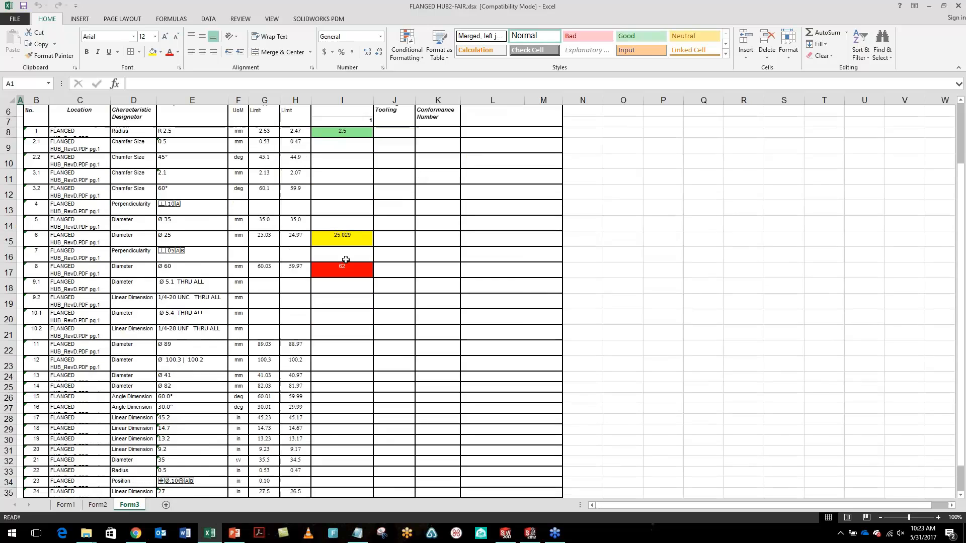
scroll(346, 261, "up", 1)
scroll(346, 261, "up", 2)
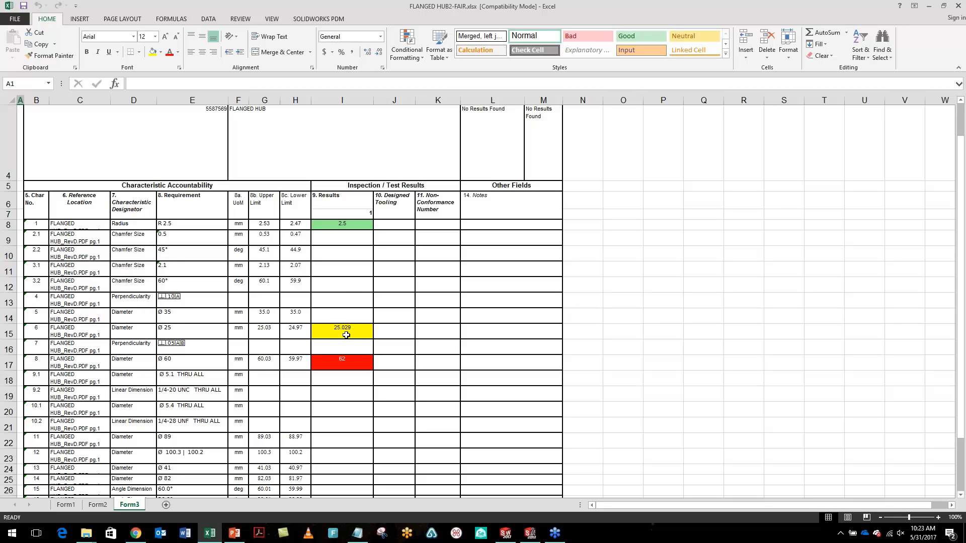
left_click(958, 6)
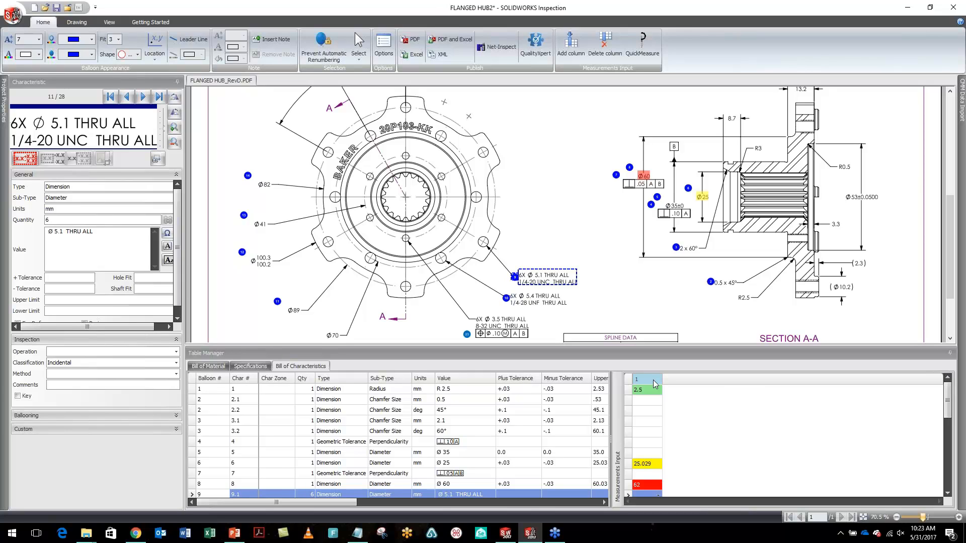
Delete measurement column 1 with all its recorded values
left_click(649, 400)
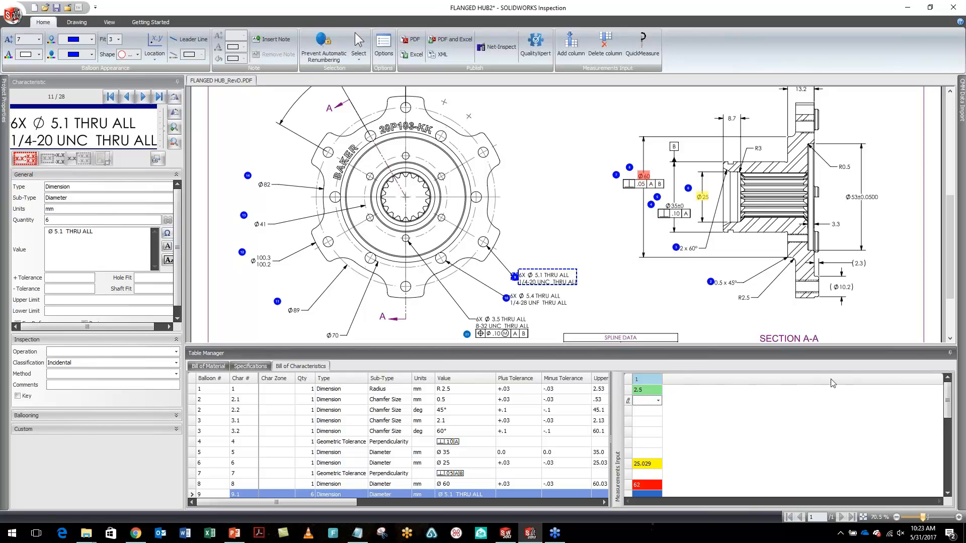
right_click(651, 383)
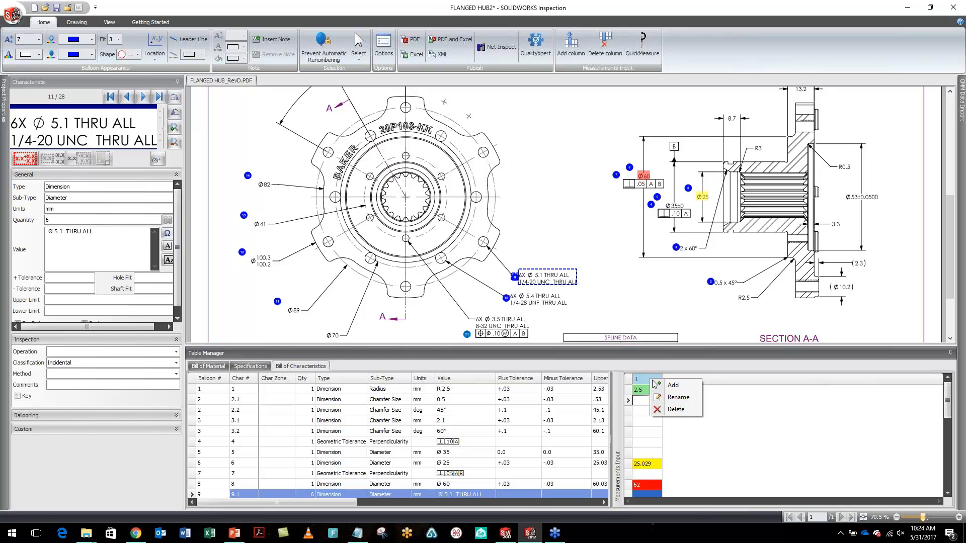
left_click(671, 413)
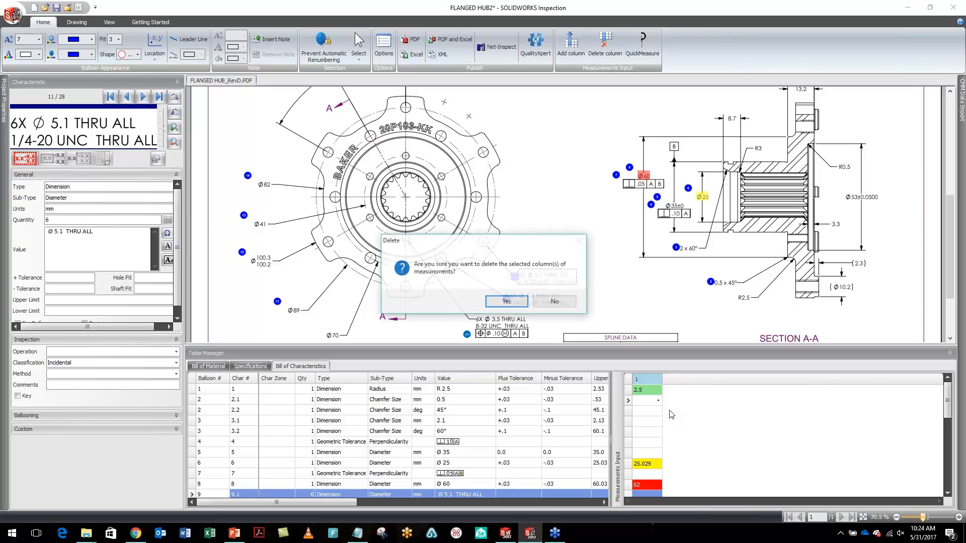
left_click(506, 302)
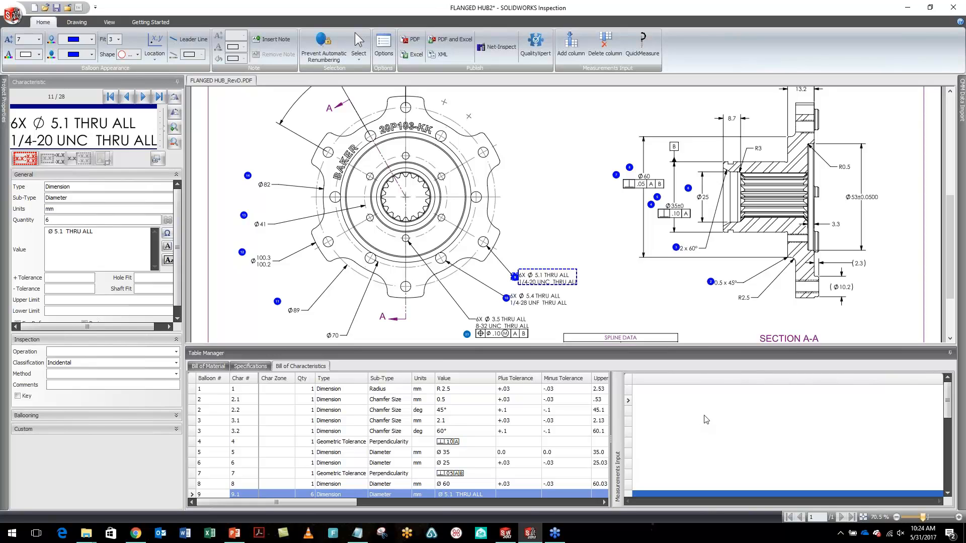
Keep the CMM data import area open beside the drawing and widen the measurement input area
mouse_move(962, 109)
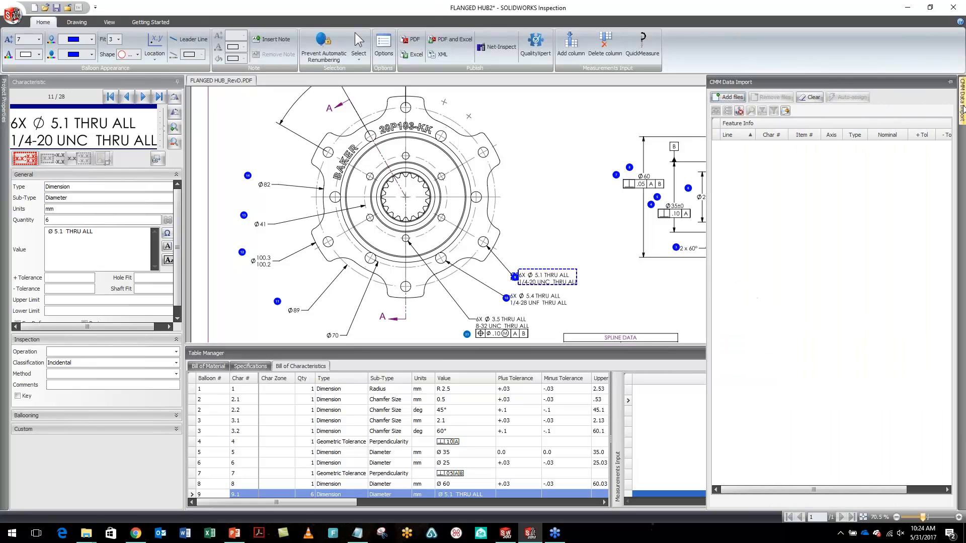
left_click(950, 82)
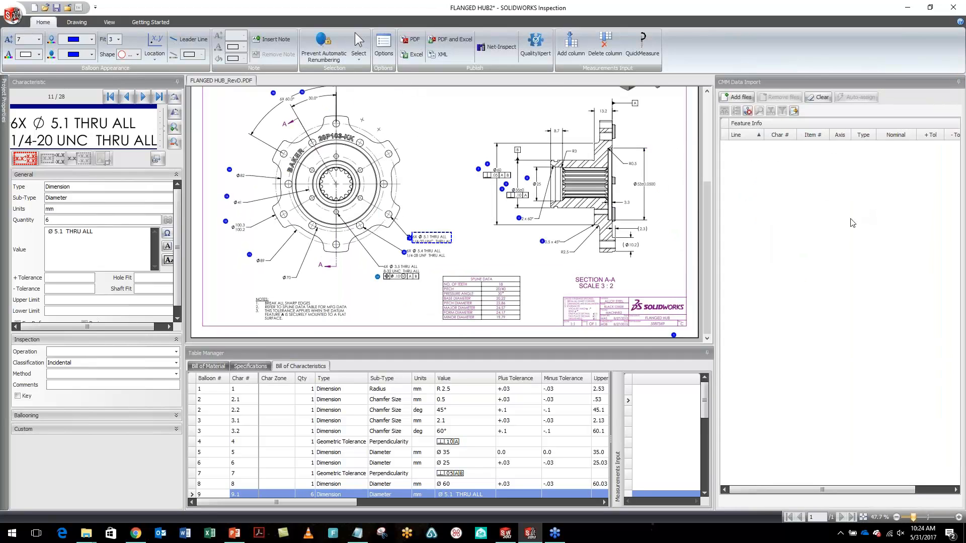
left_click_drag(611, 442, 508, 441)
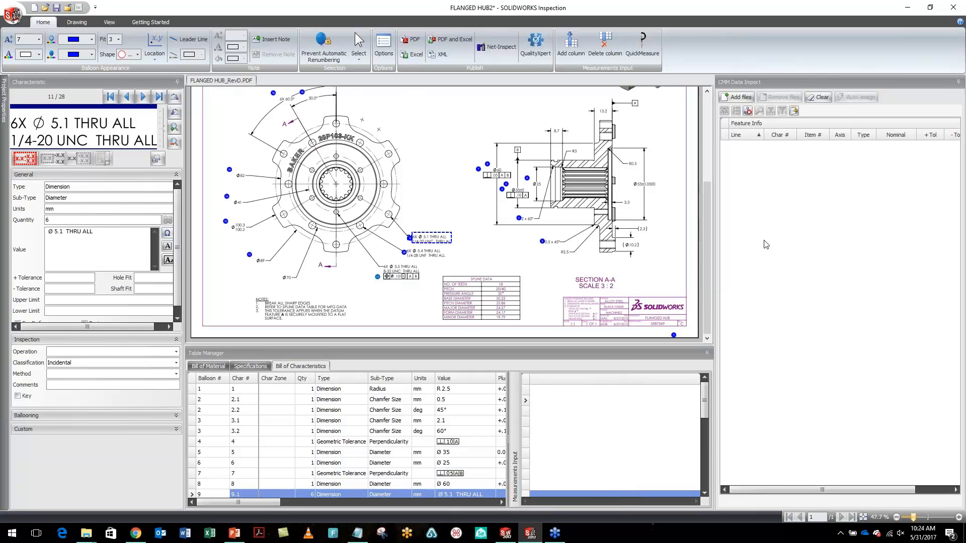
Set the CMM data import template to PC-DMIS.xml after reviewing the available template formats, and apply the import settings
left_click(795, 111)
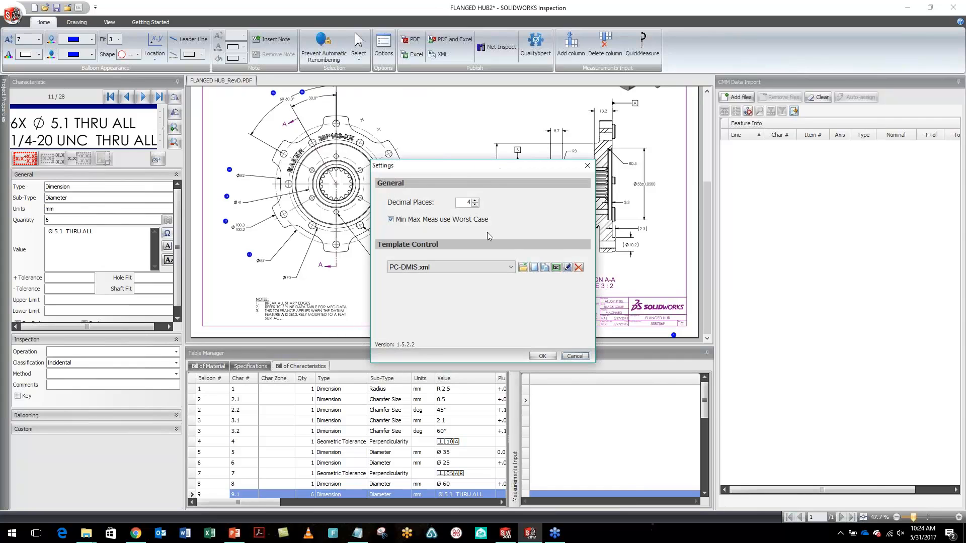
left_click(510, 267)
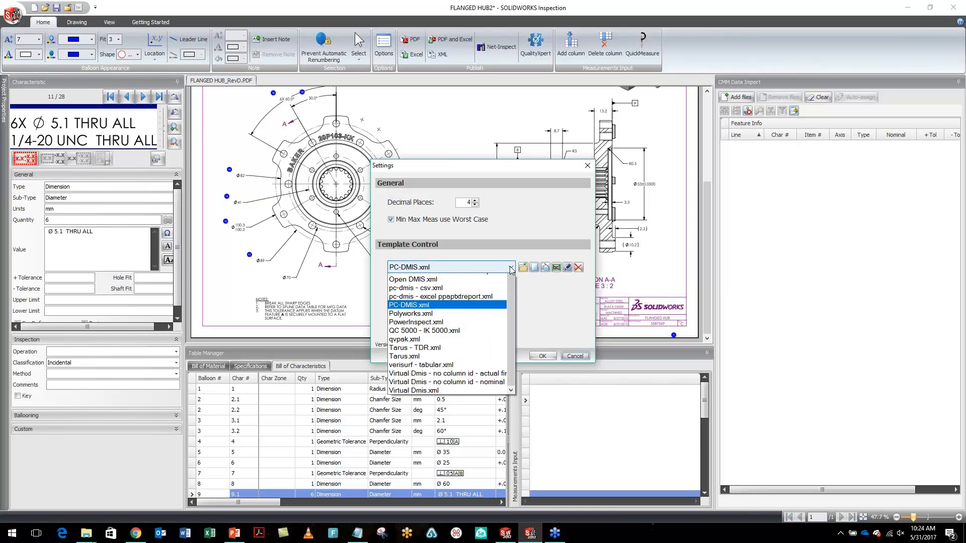
left_click_drag(511, 368, 512, 298)
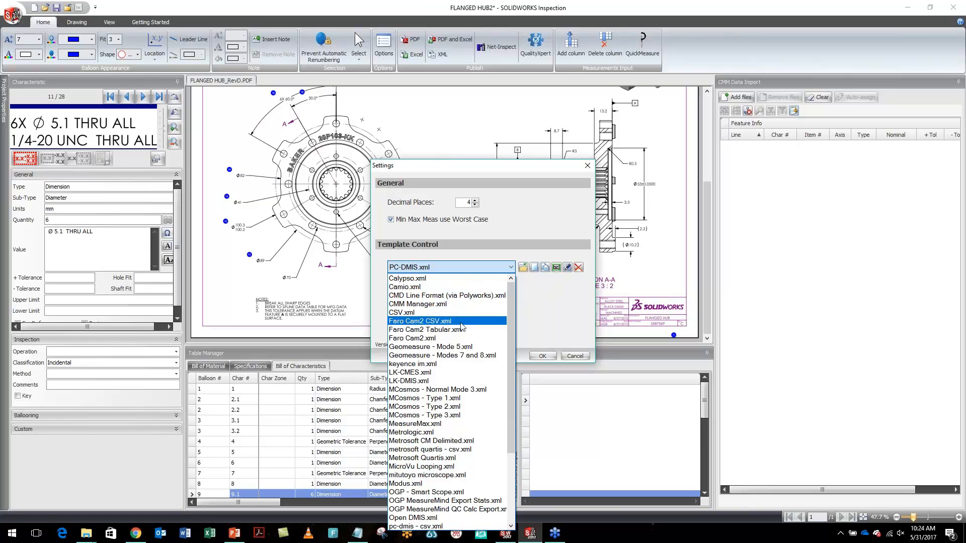
left_click_drag(512, 372, 513, 451)
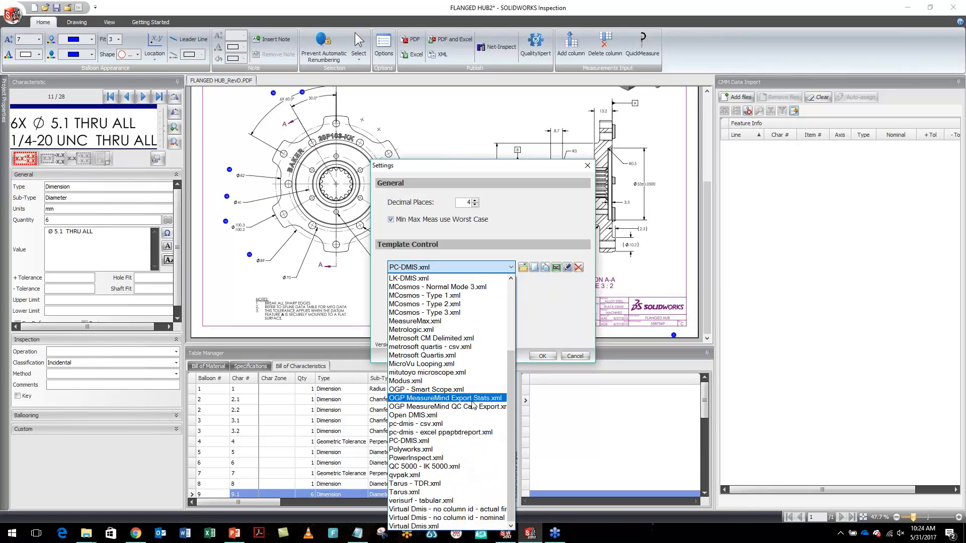
left_click(449, 441)
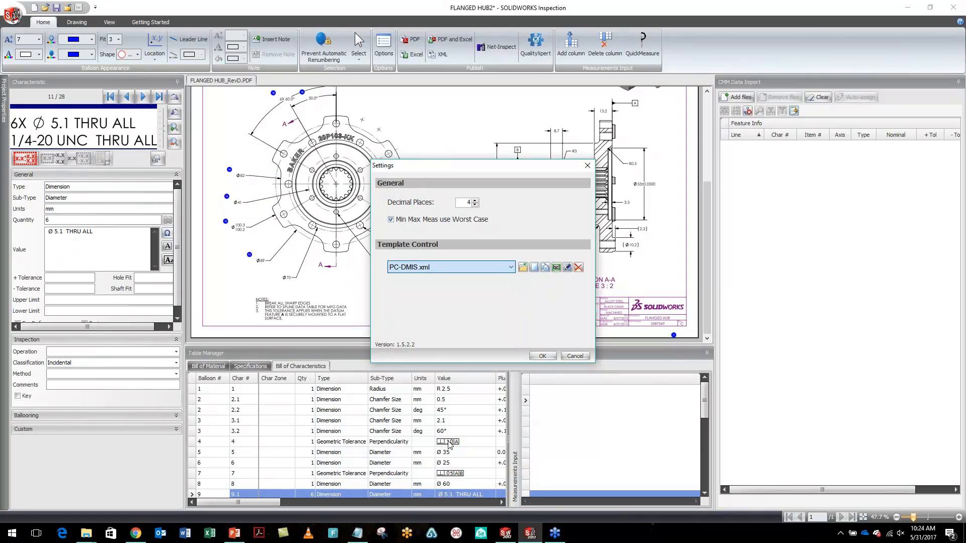
left_click(543, 356)
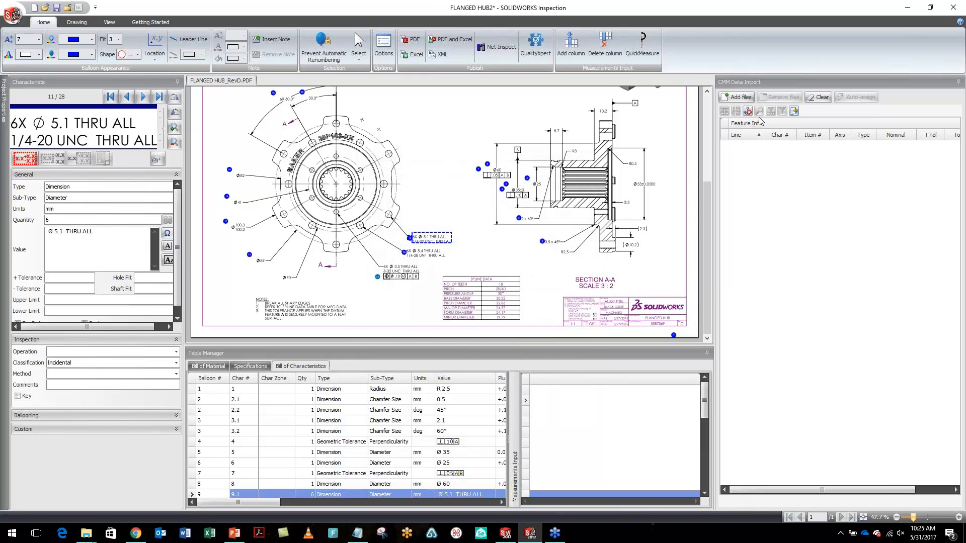
Add PCDMIS Flanged Hub.txt, PCDMIS Flanged Hub 2.txt and PCDMIS Flanged Hub 3.txt from the CMM Results folder to the CMM data import
left_click(737, 98)
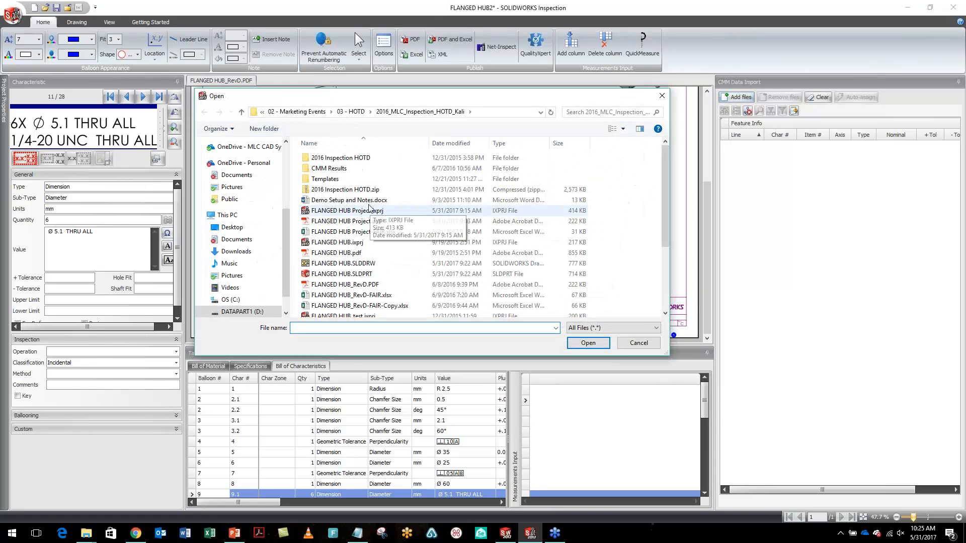
double_click(335, 169)
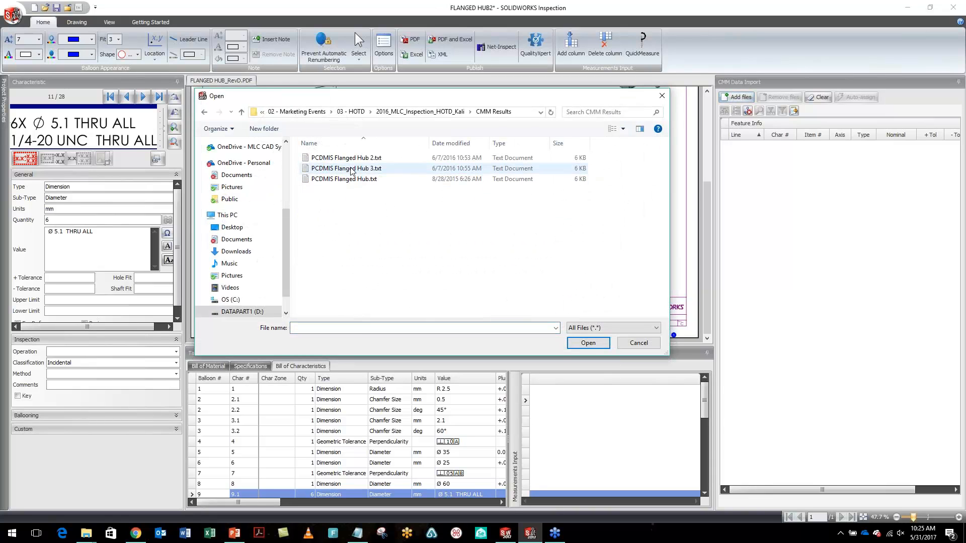
left_click(347, 157)
left_click(359, 180, "shift")
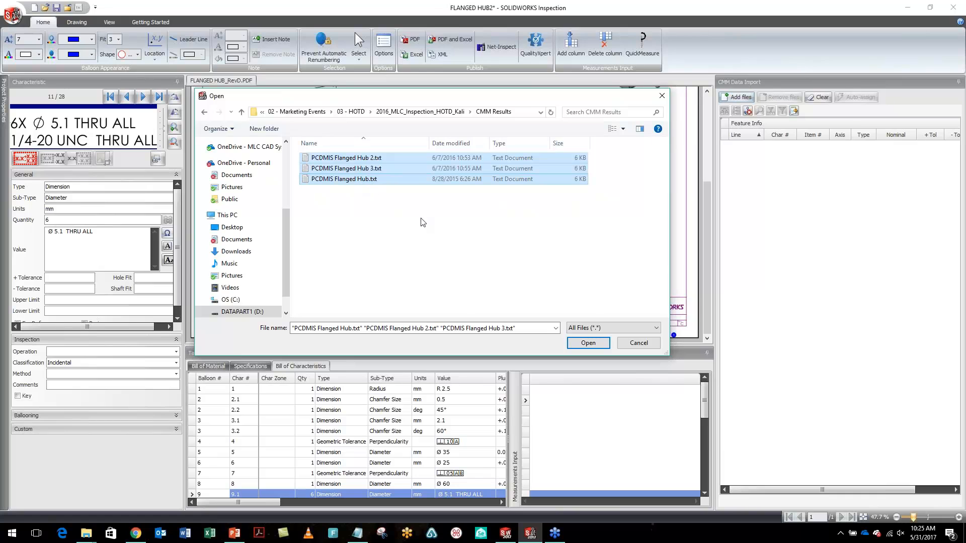
left_click(598, 344)
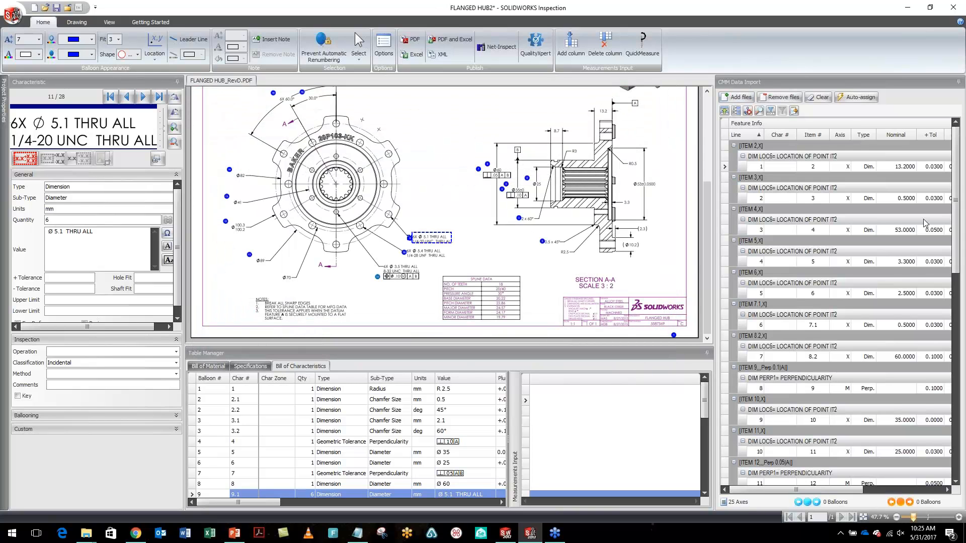
Try to auto-assign the CMM results by nominal and plus/minus tolerance with exact matching, excluding type and overwriting existing results
left_click(865, 101)
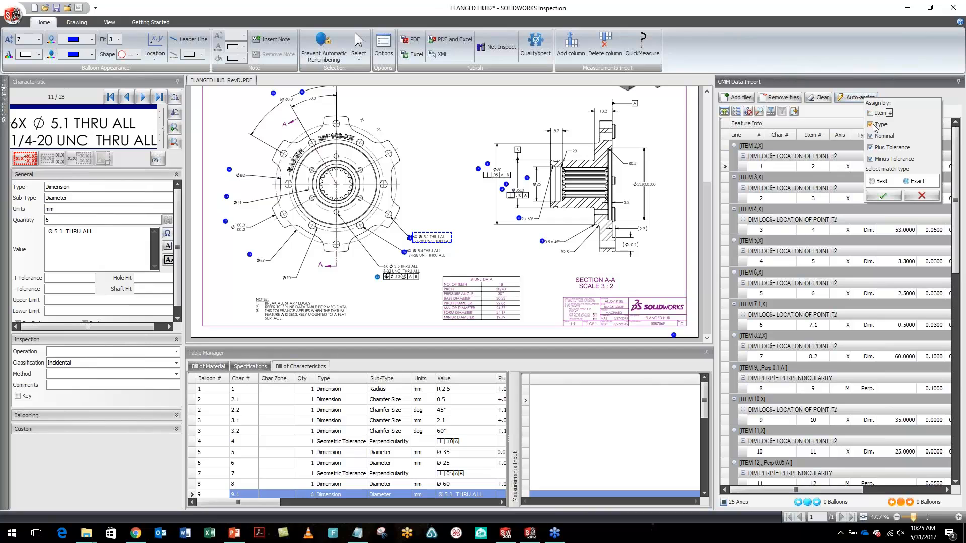
left_click(870, 125)
left_click(886, 197)
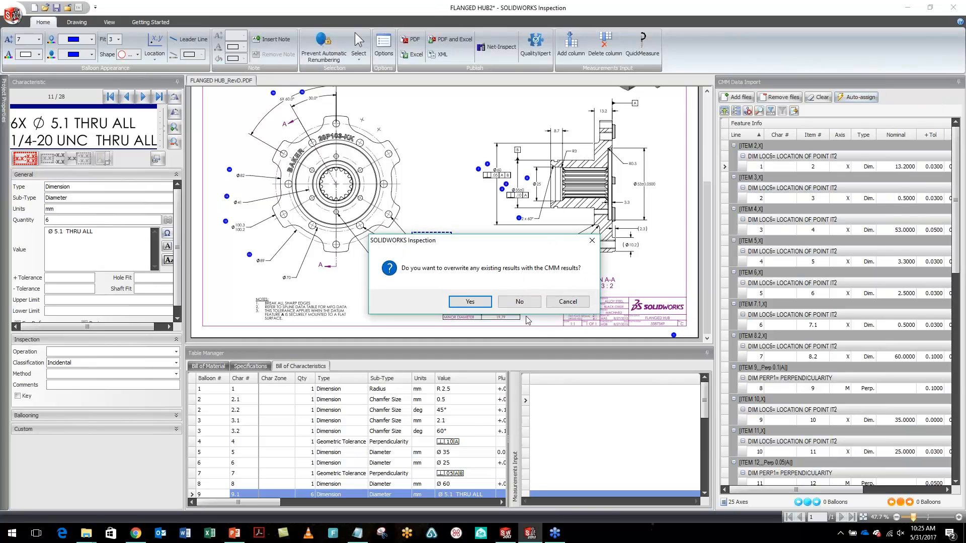
left_click(486, 305)
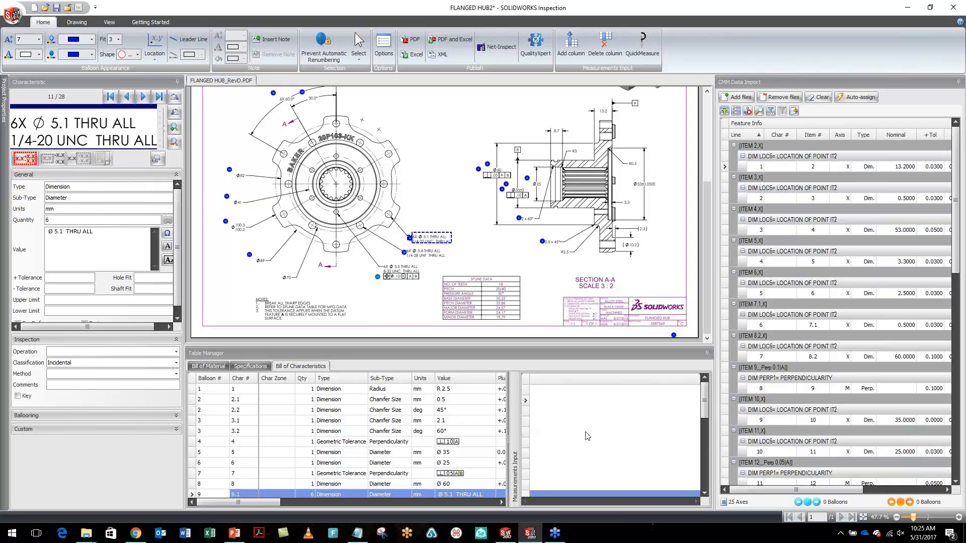
mouse_move(704, 416)
left_mouse_down()
mouse_move(704, 445)
mouse_move(704, 417)
left_mouse_up()
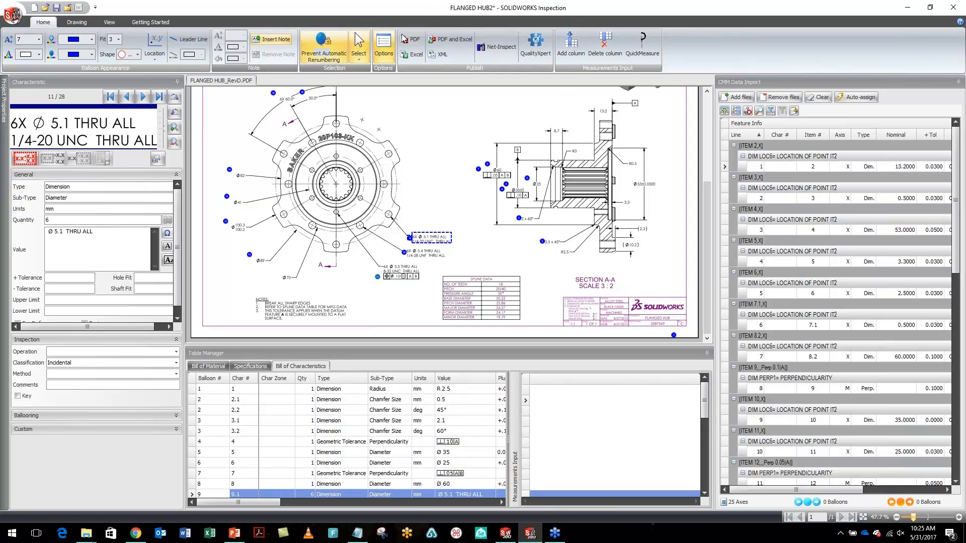
Reset the Measurements Input and CMM Data Import add-in by disabling and re-enabling it in the application options
left_click(384, 48)
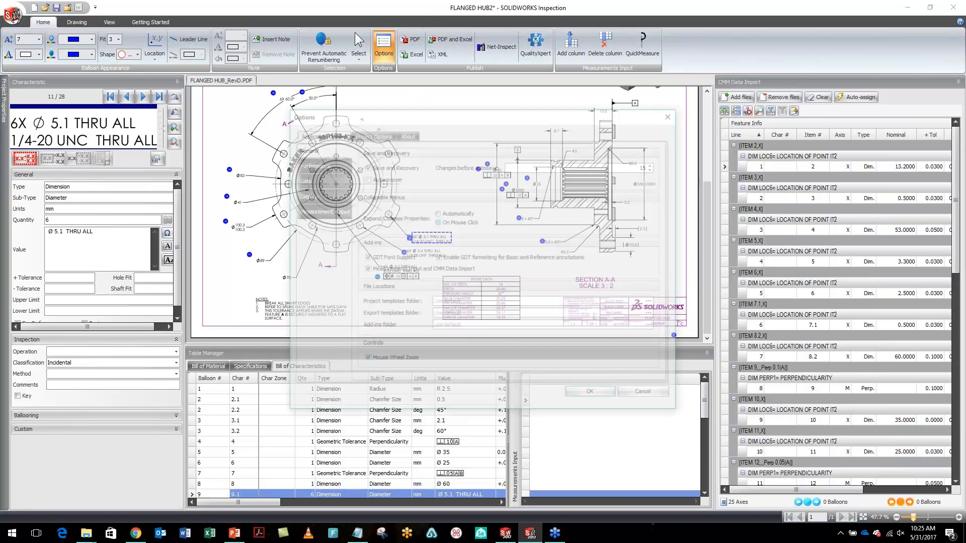
left_click(364, 270)
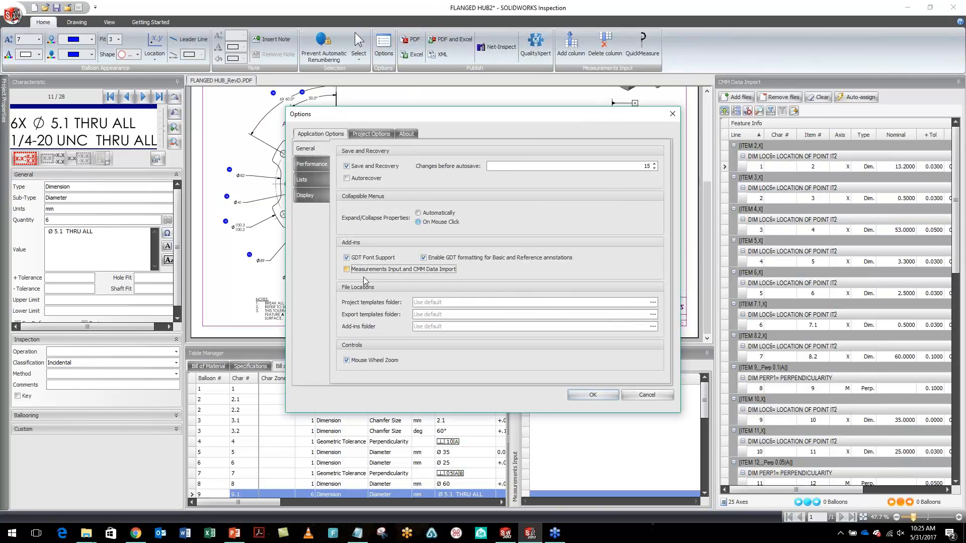
left_click(364, 271)
left_click(591, 395)
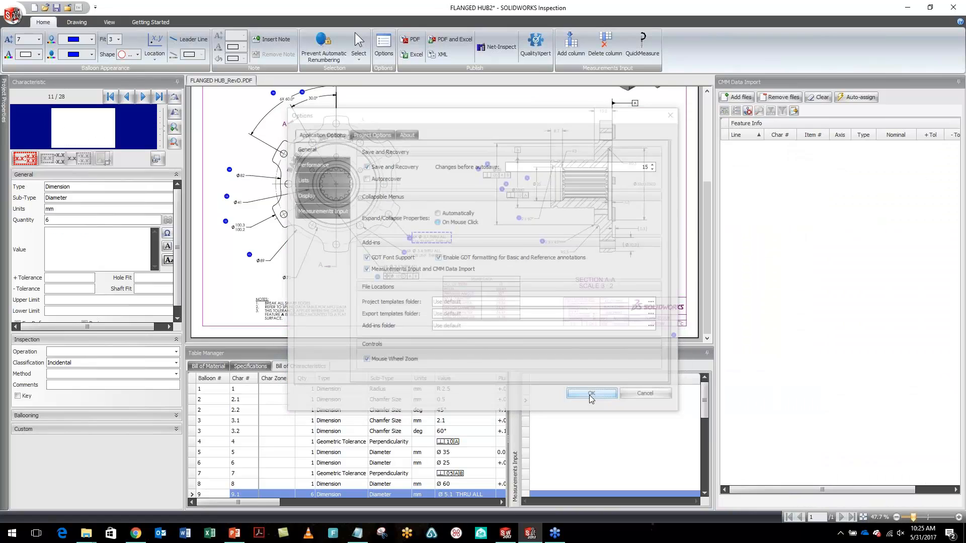
Load the three PCDMIS Flanged Hub text files into the reset CMM data import
left_click(737, 97)
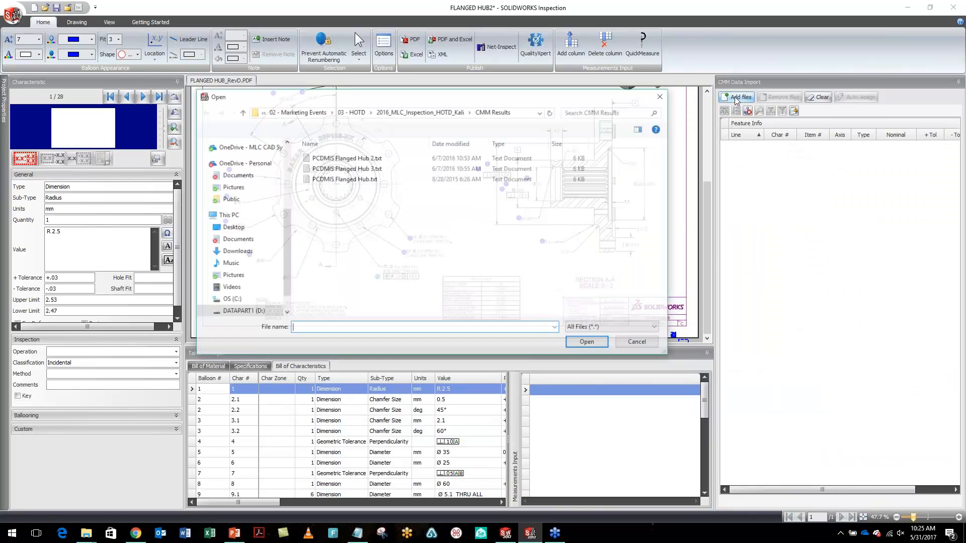
left_click(331, 158)
left_click(331, 180, "shift")
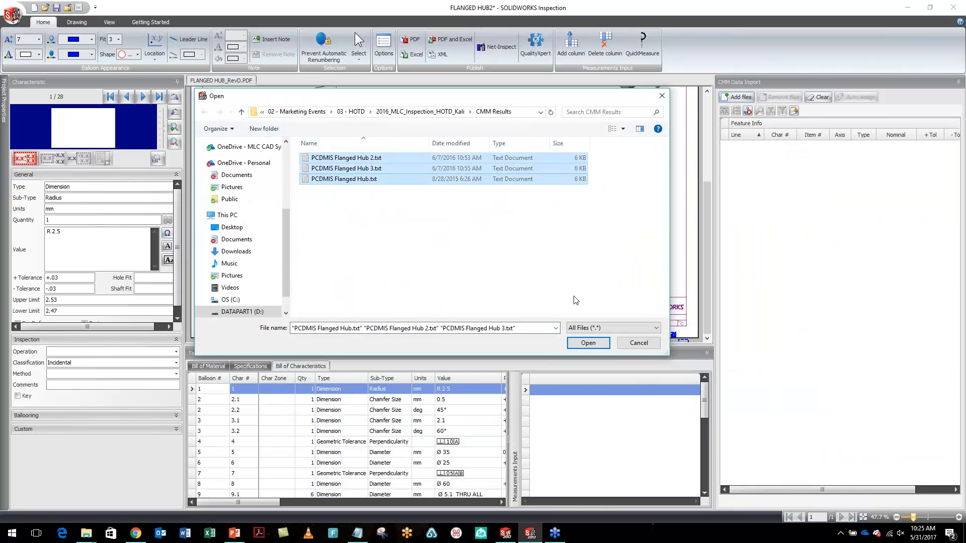
left_click(588, 343)
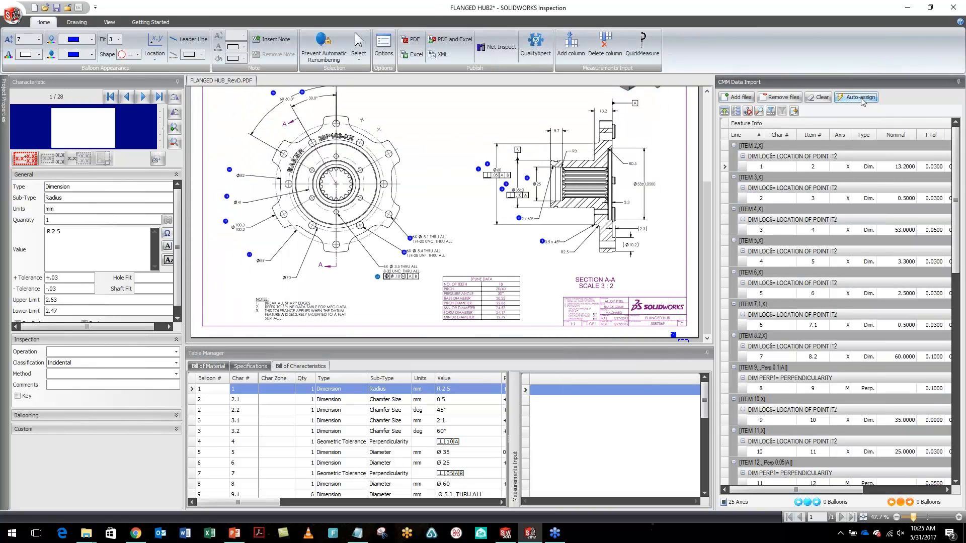
Auto-assign the CMM results by nominal, plus tolerance and minus tolerance with exact matching, leaving out type and overwriting existing results
left_click(861, 98)
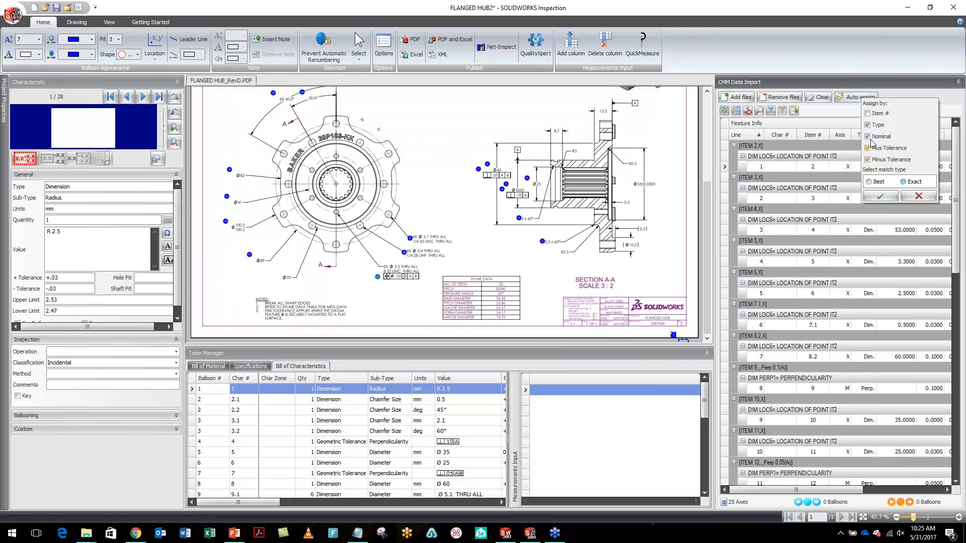
left_click(867, 125)
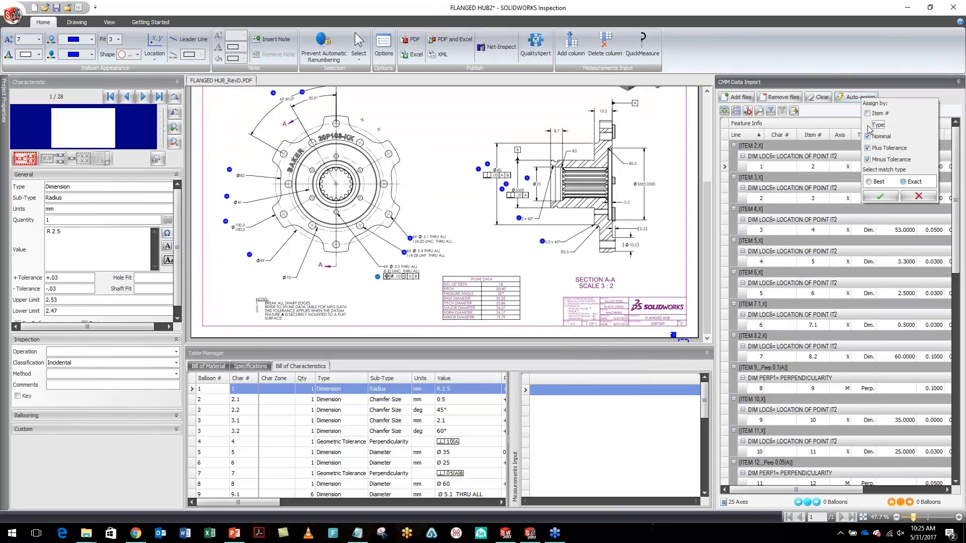
left_click(879, 197)
left_click(488, 303)
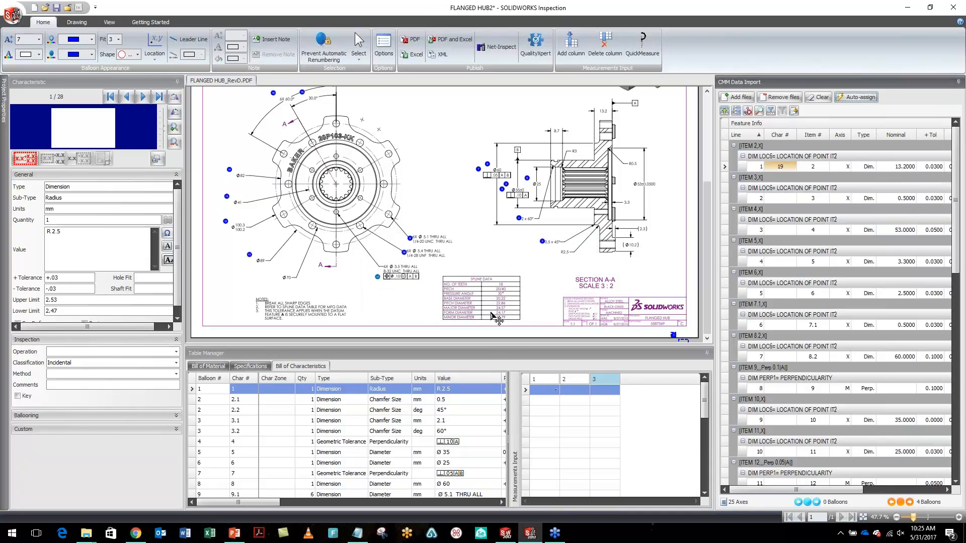
Examine the imported results for characteristics 17 to 20 and compare the drawing's pass/fail color coding for measurement columns 1, 2 and 3
left_click_drag(704, 394, 707, 458)
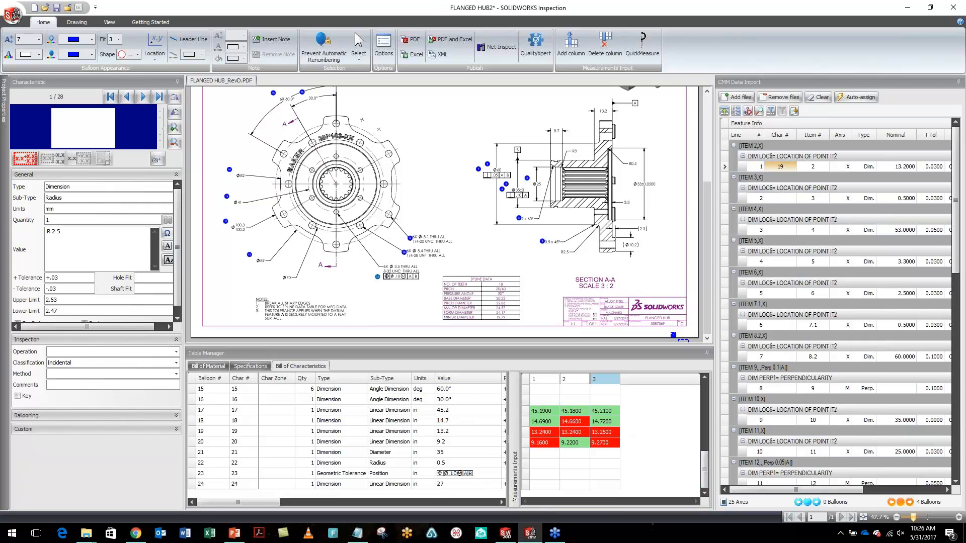
left_click_drag(708, 216, 708, 119)
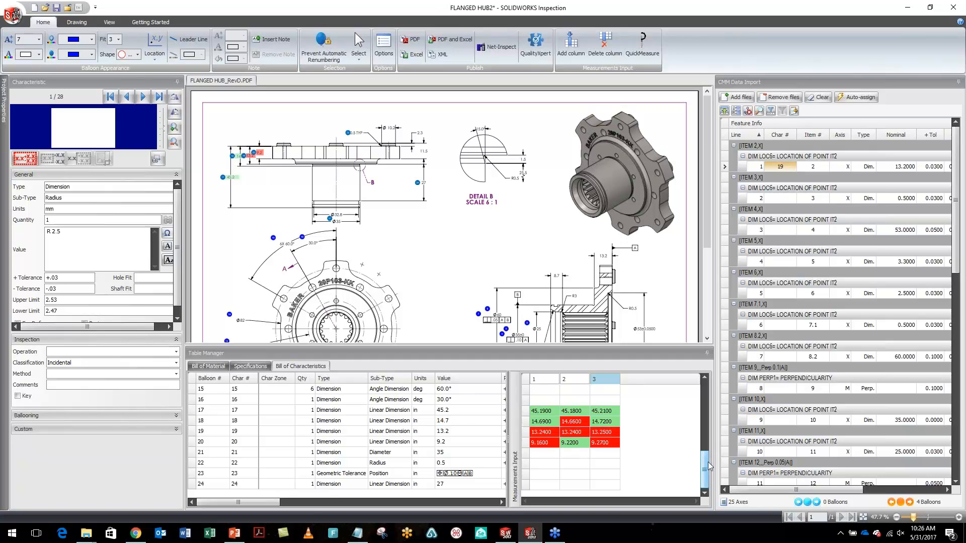
left_click_drag(705, 463, 706, 464)
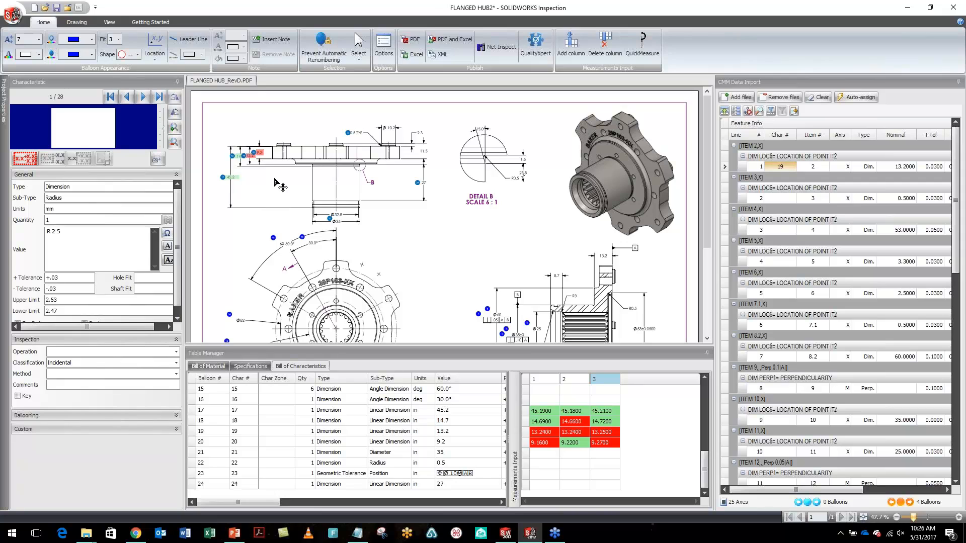
left_click(549, 386)
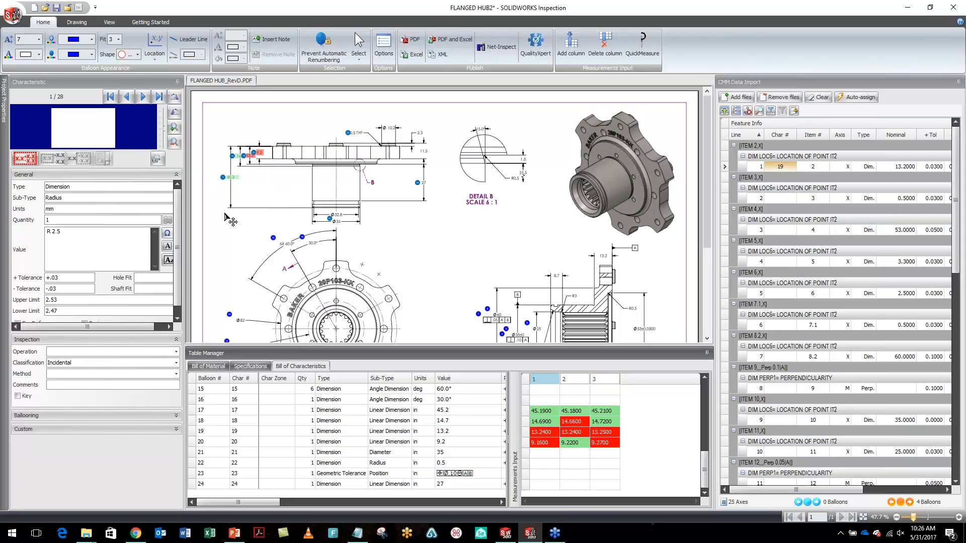
left_click(575, 379)
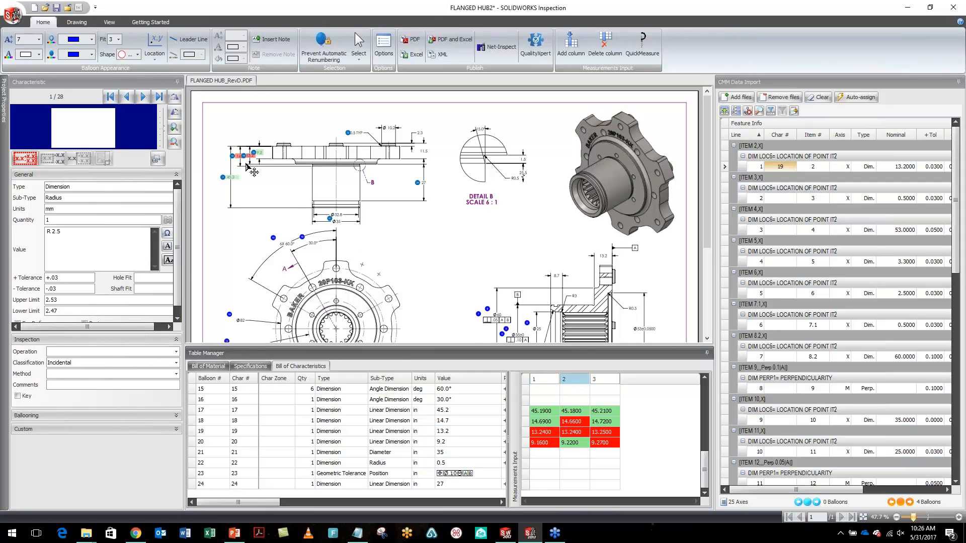
left_click(604, 379)
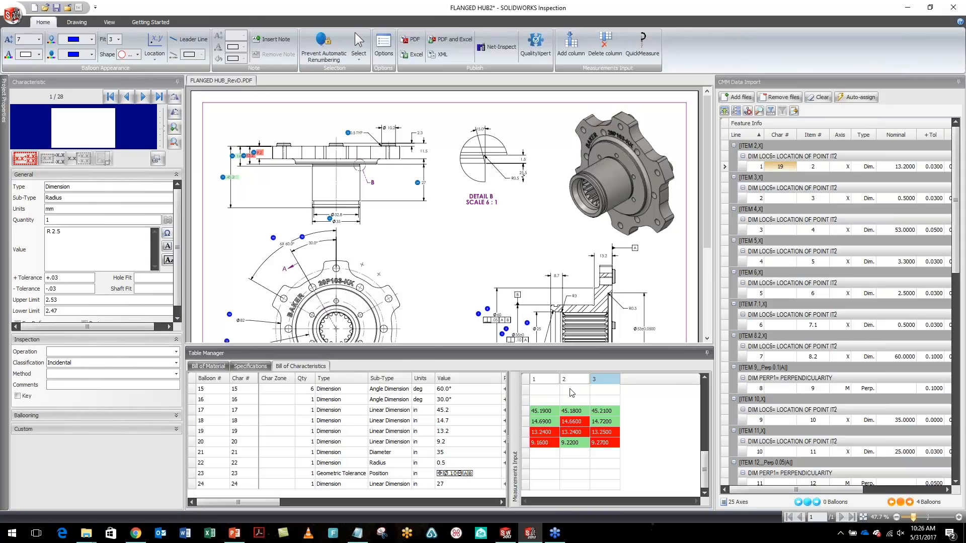
left_click(543, 379)
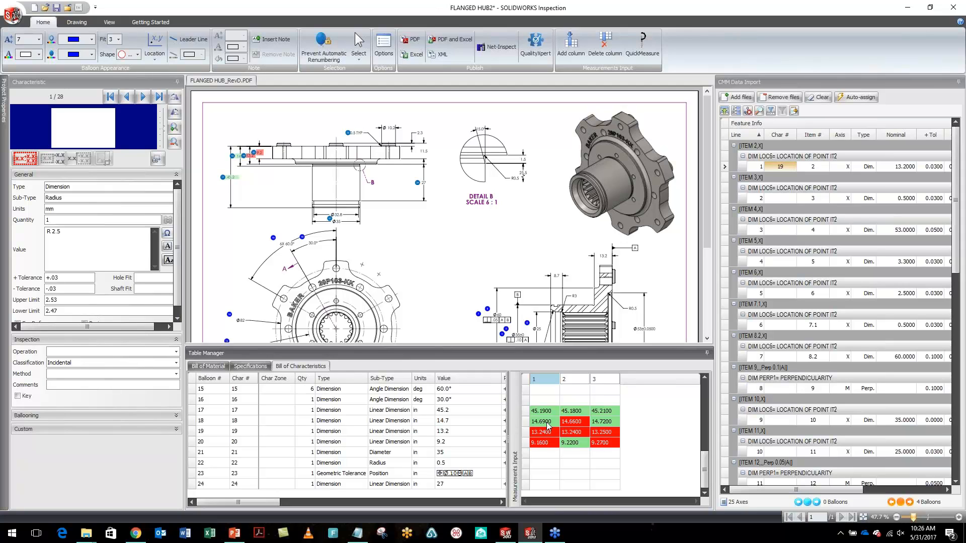
left_click(579, 381)
left_click(604, 381)
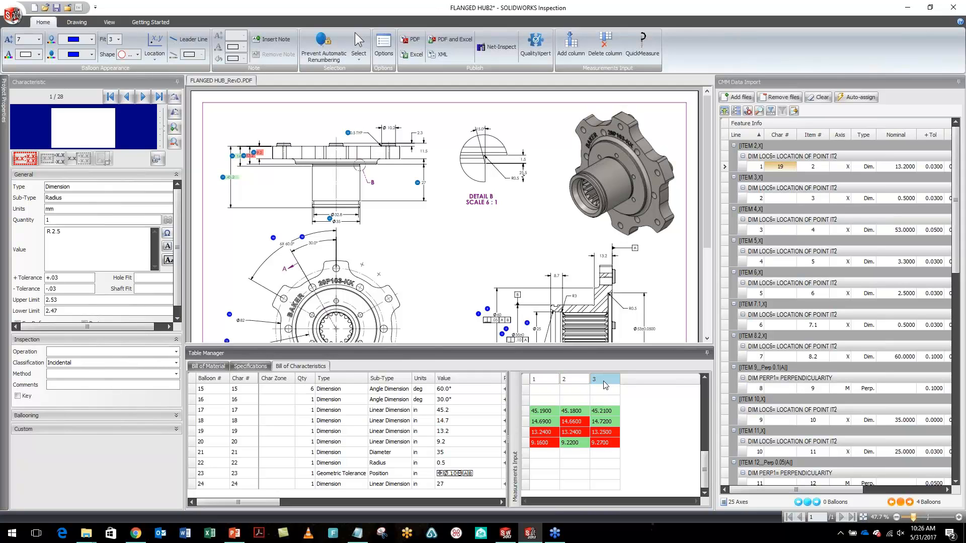
Export the inspection project with its CMM results to Excel using the AS9102 - MXpert.xlt template
left_click(413, 56)
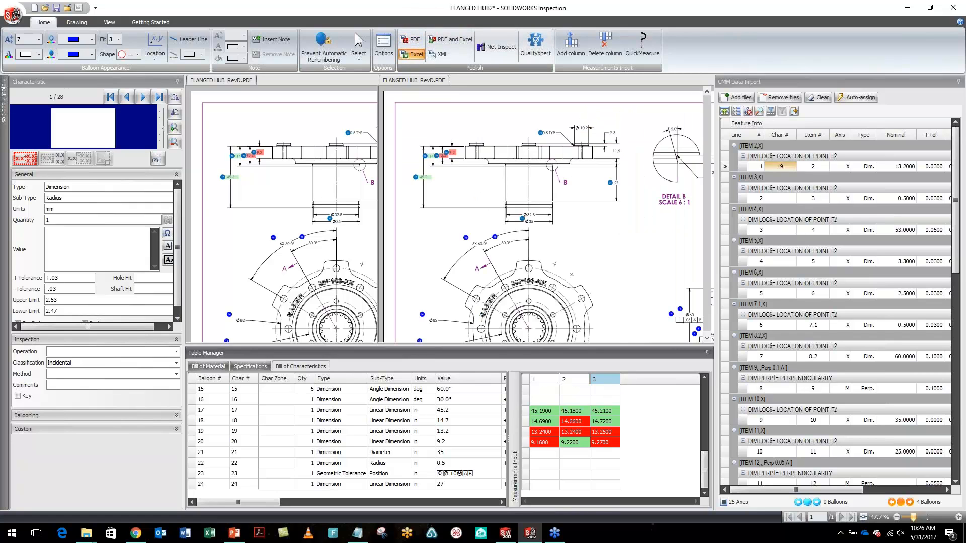
left_click(332, 497)
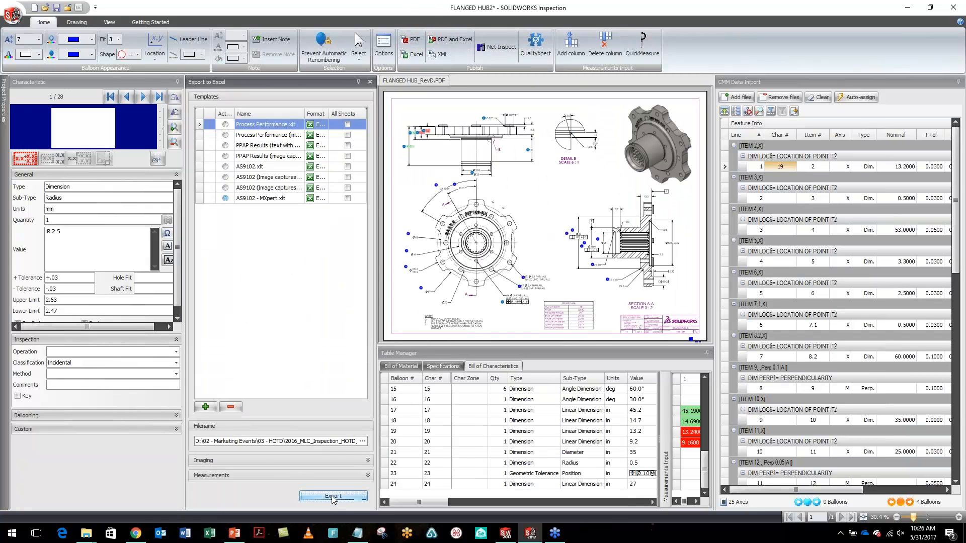
left_click(523, 310)
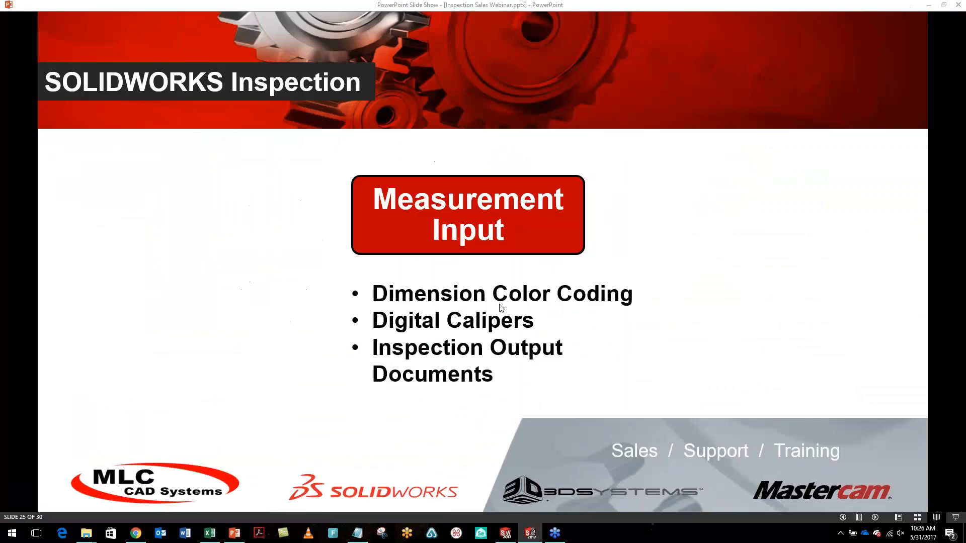
Switch to Excel, maximize FLANGED HUB2-FAIR.xlsx and examine the three columns of color-coded results on Form3
left_click(210, 533)
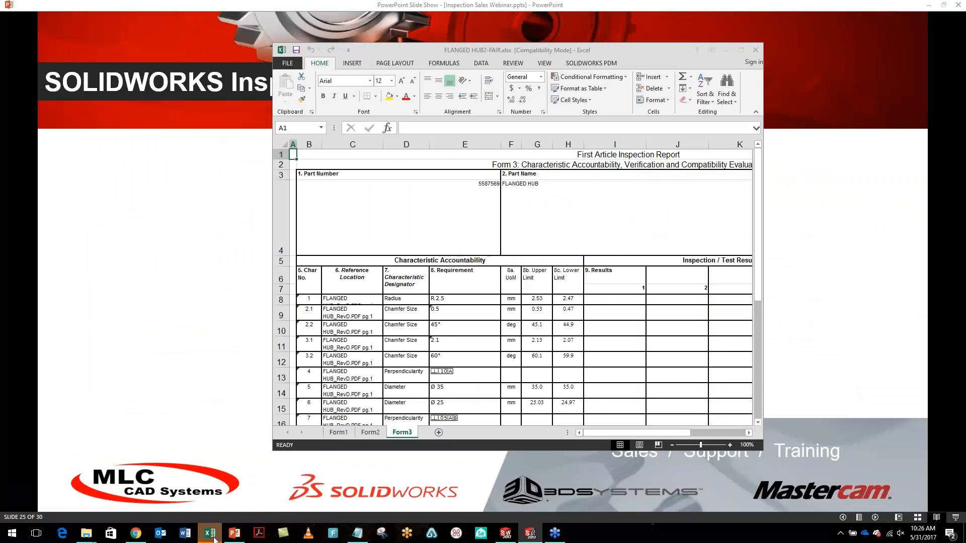
left_click(741, 50)
scroll(440, 262, "down", 5)
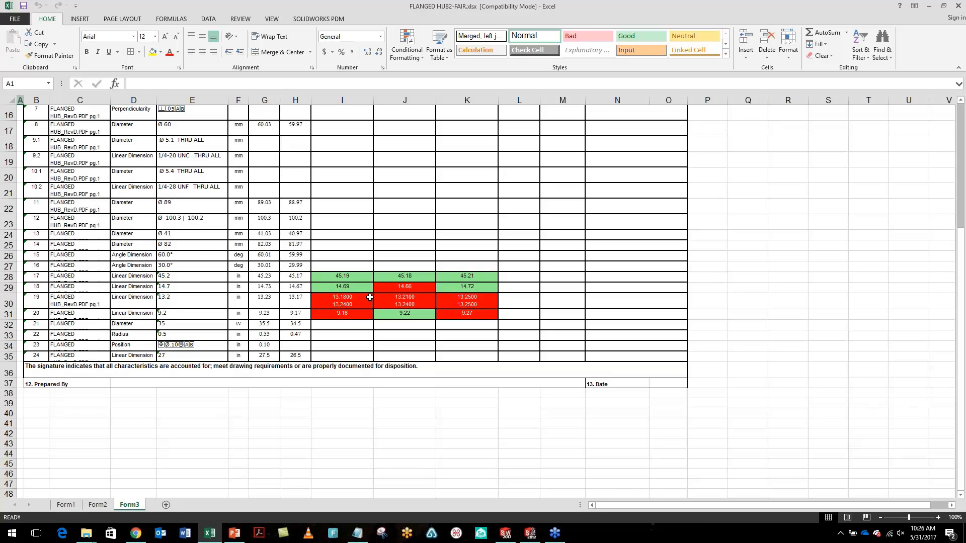
scroll(353, 302, "up", 5)
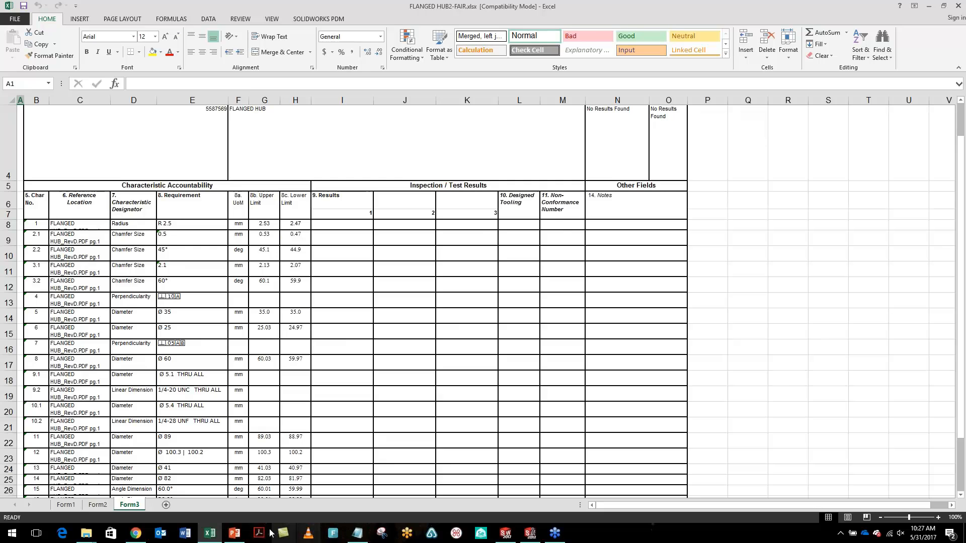
Switch to the PowerPoint slide show and advance to the next Measurement Input slide
left_click(235, 534)
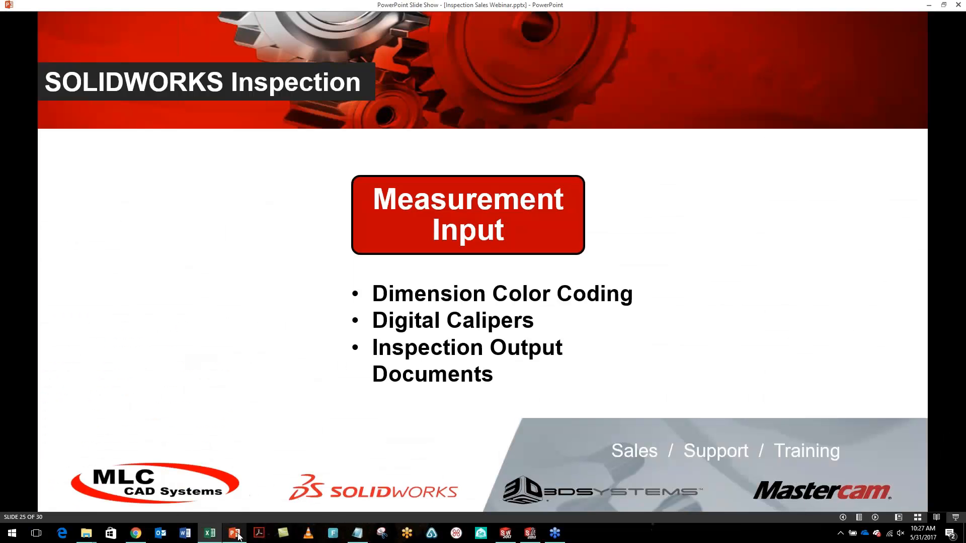
left_click(671, 389)
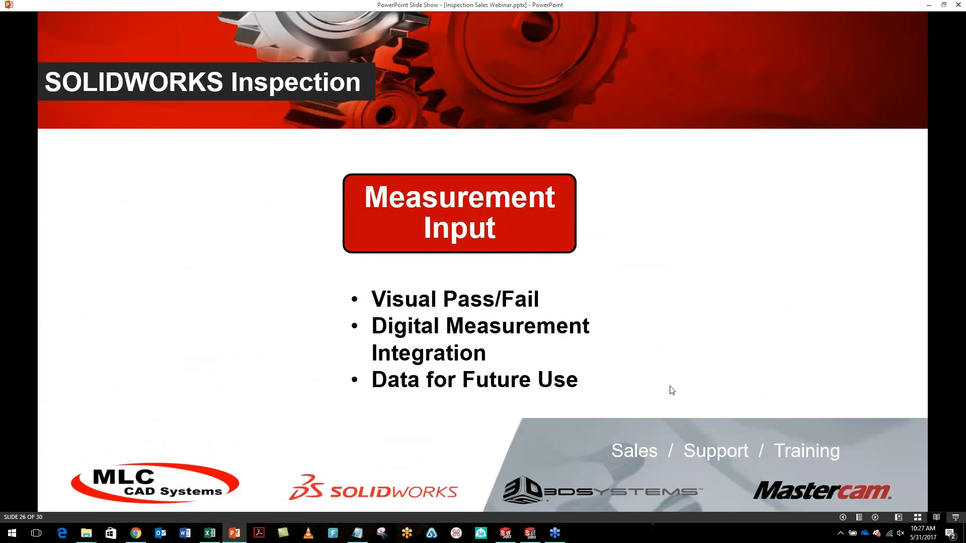